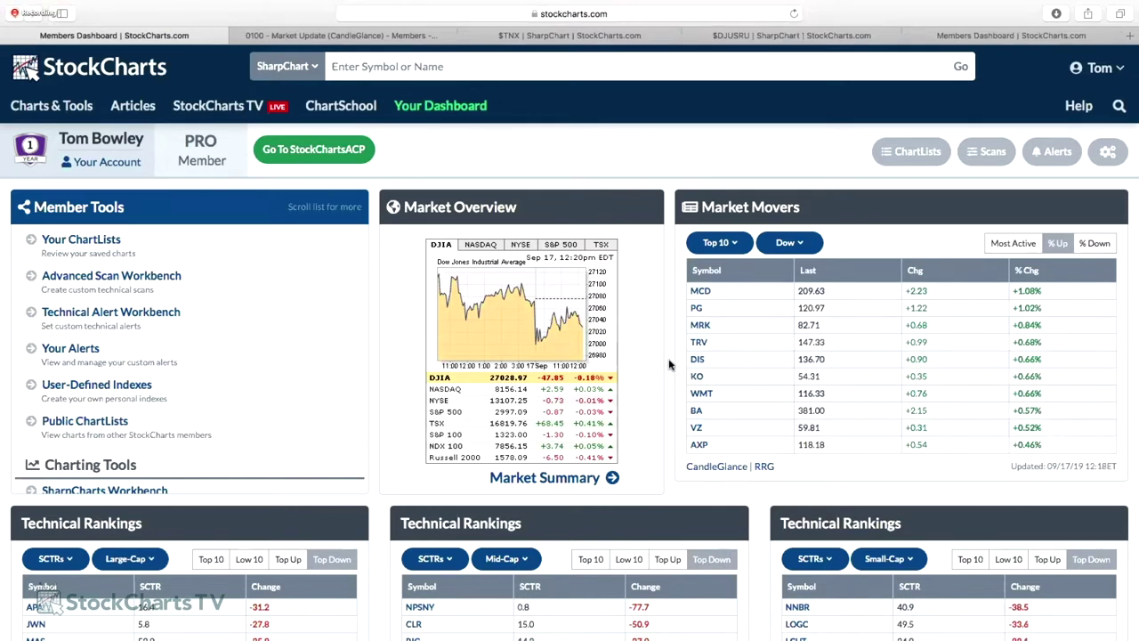
# Select the saved scan SECL 52 Week Highs under Your Scans and open it for editing.
pyautogui.scroll(-5, 669, 363)
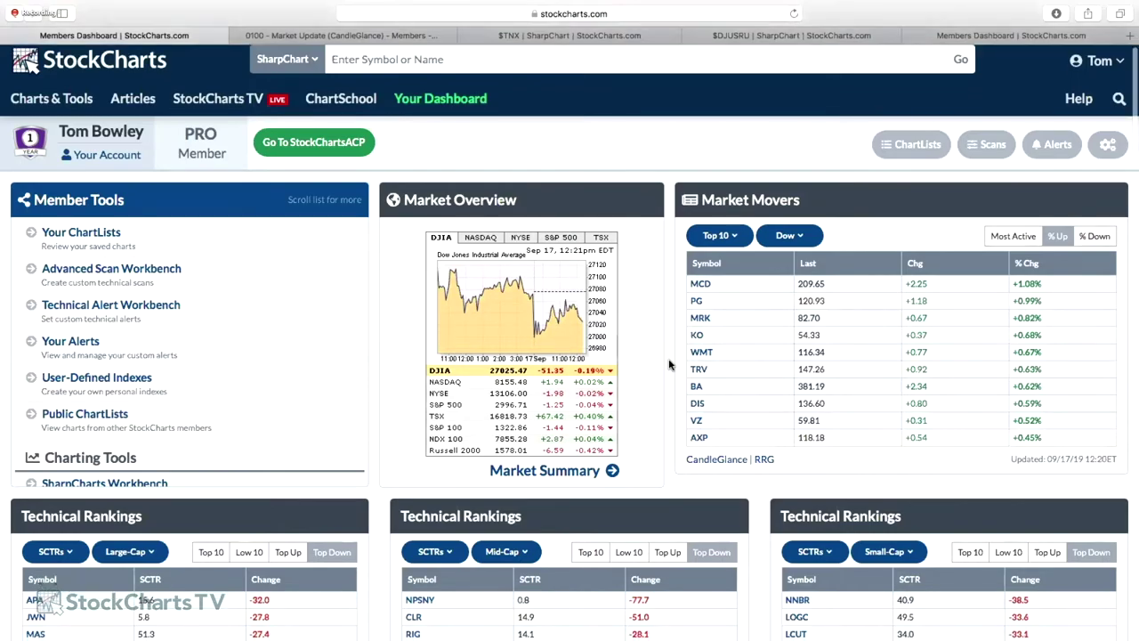
pyautogui.scroll(-12, 669, 363)
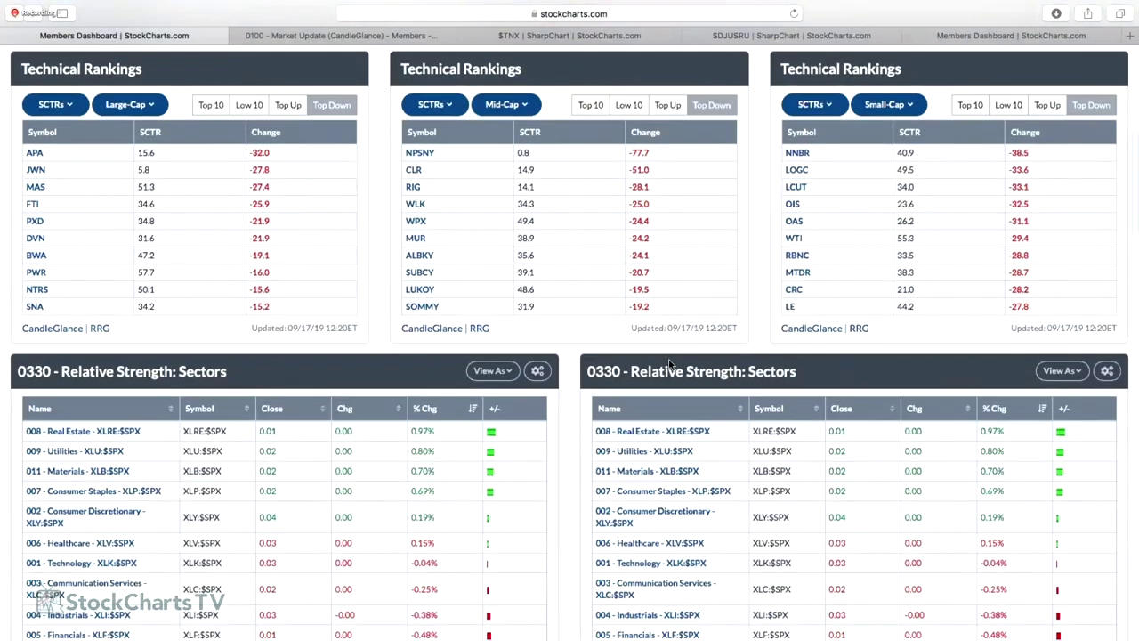
pyautogui.scroll(-2, 663, 377)
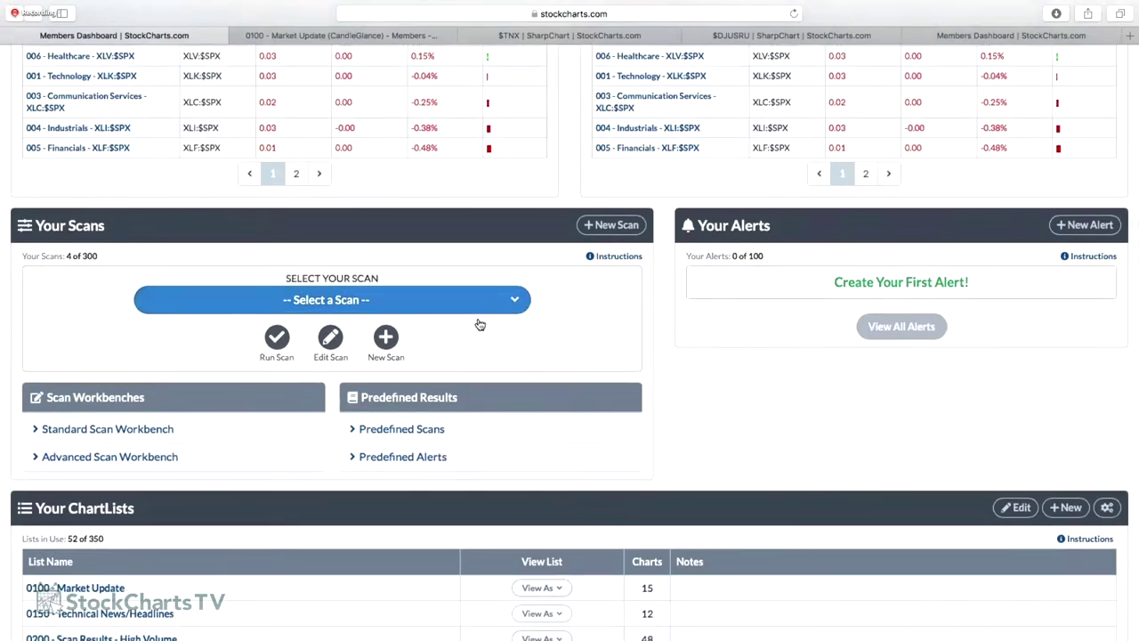
pyautogui.click(347, 301)
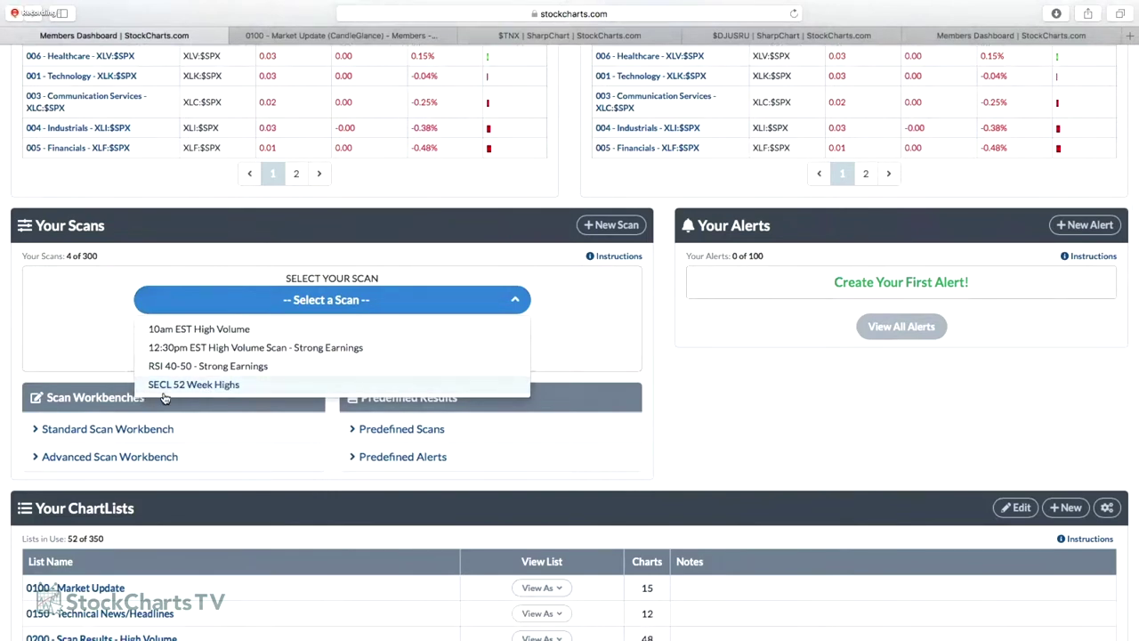
pyautogui.click(241, 388)
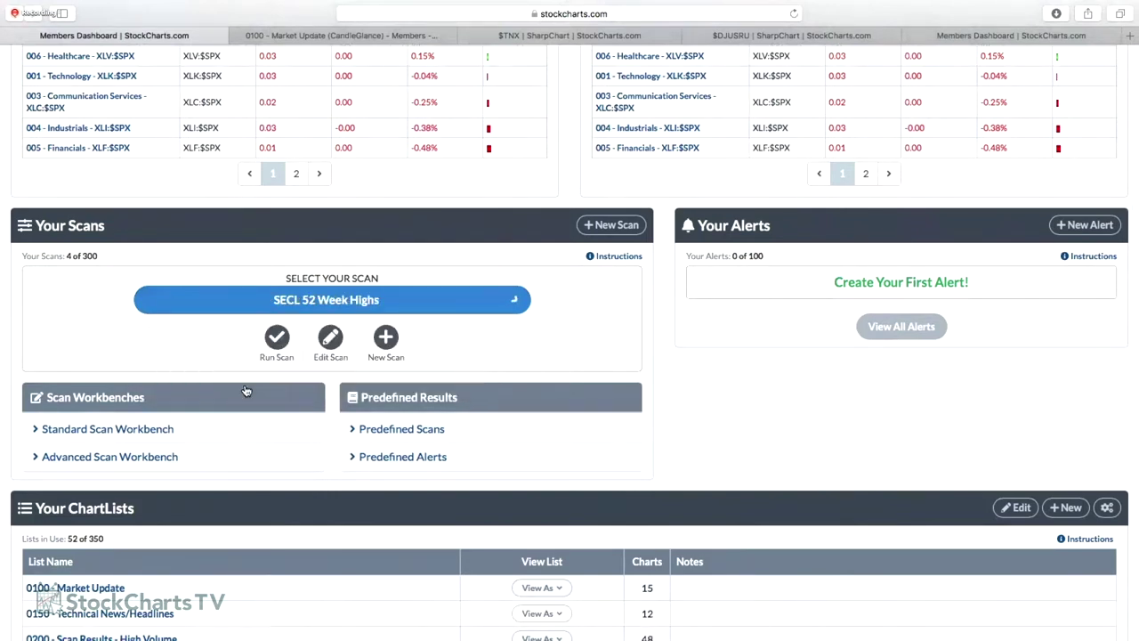
pyautogui.click(331, 340)
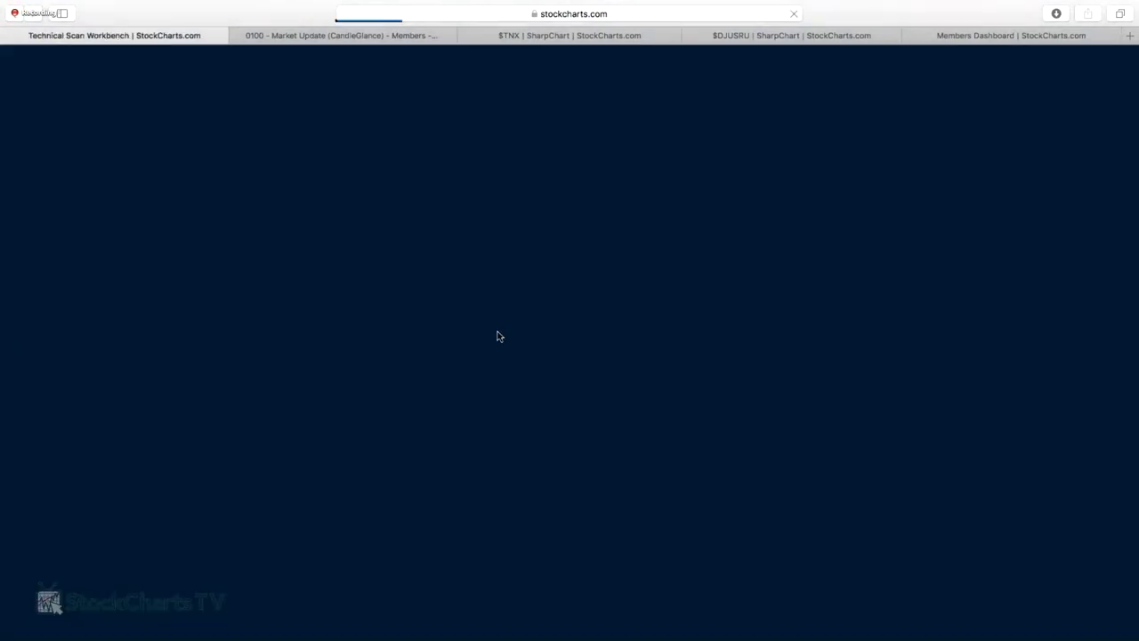
# Review the SECL 52 Week Highs criteria and available scan components, and run the scan.
pyautogui.scroll(-2, 489, 326)
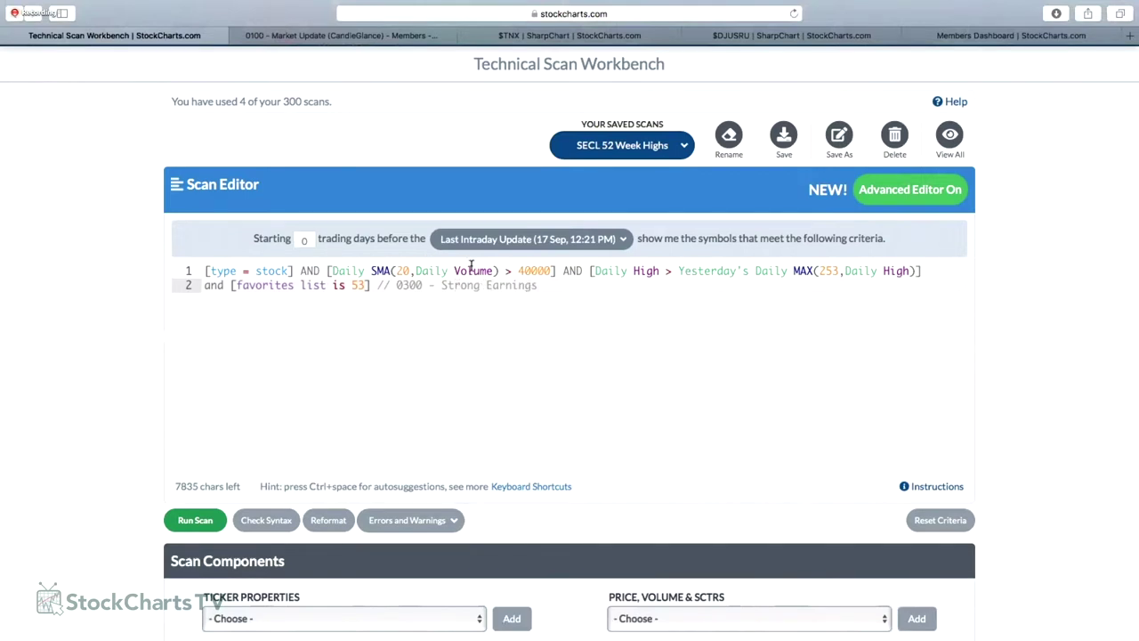
pyautogui.scroll(-5, 510, 269)
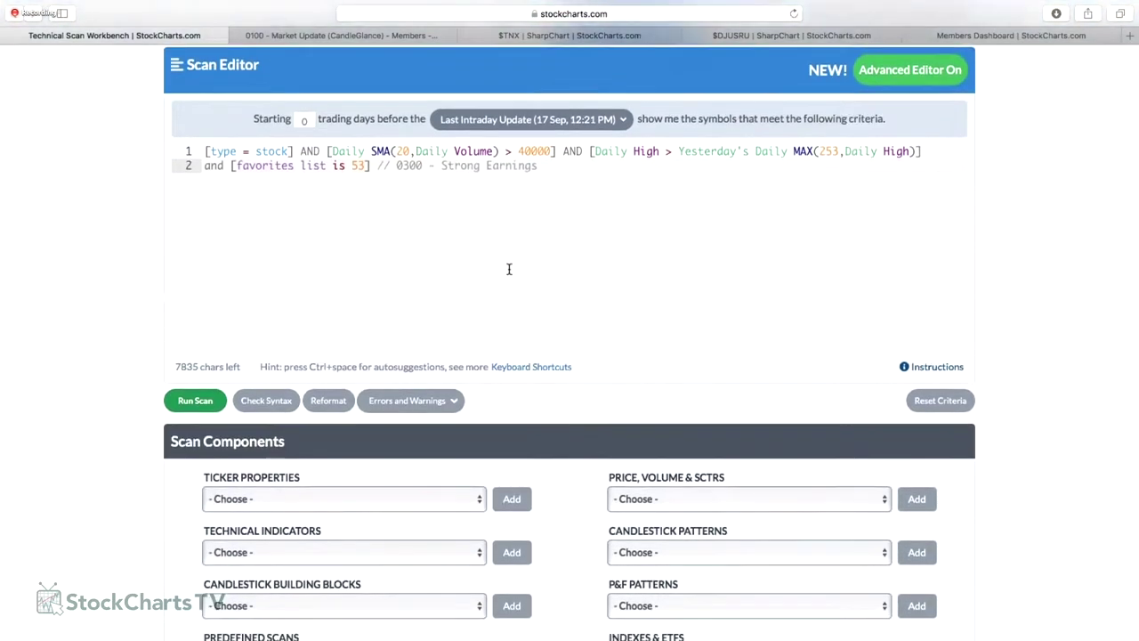
pyautogui.scroll(3, 509, 272)
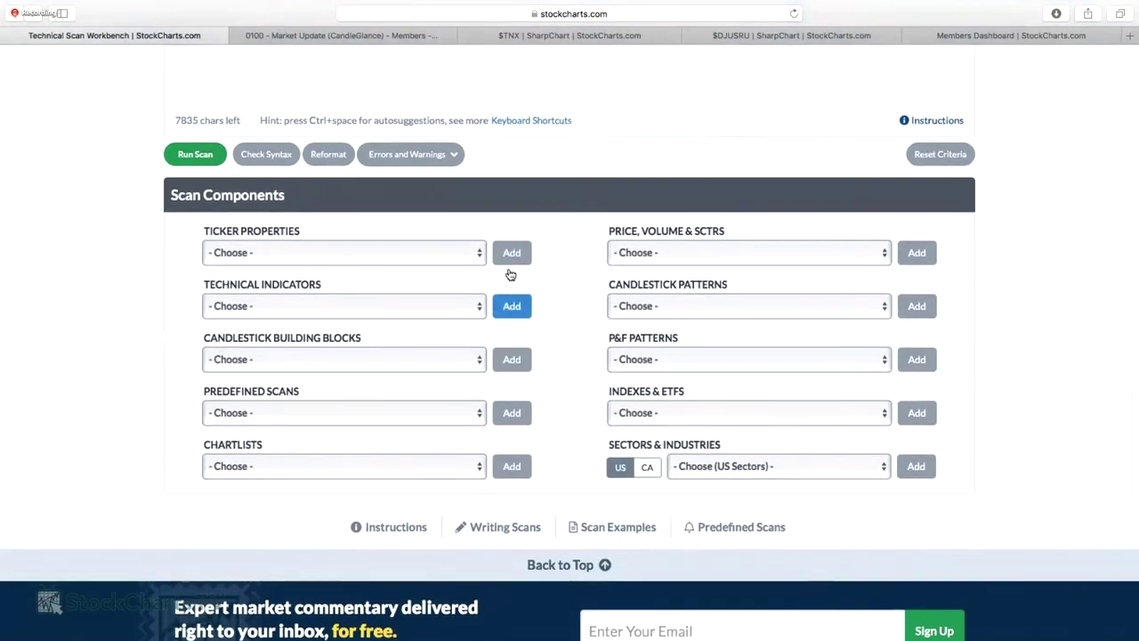
pyautogui.scroll(4, 509, 273)
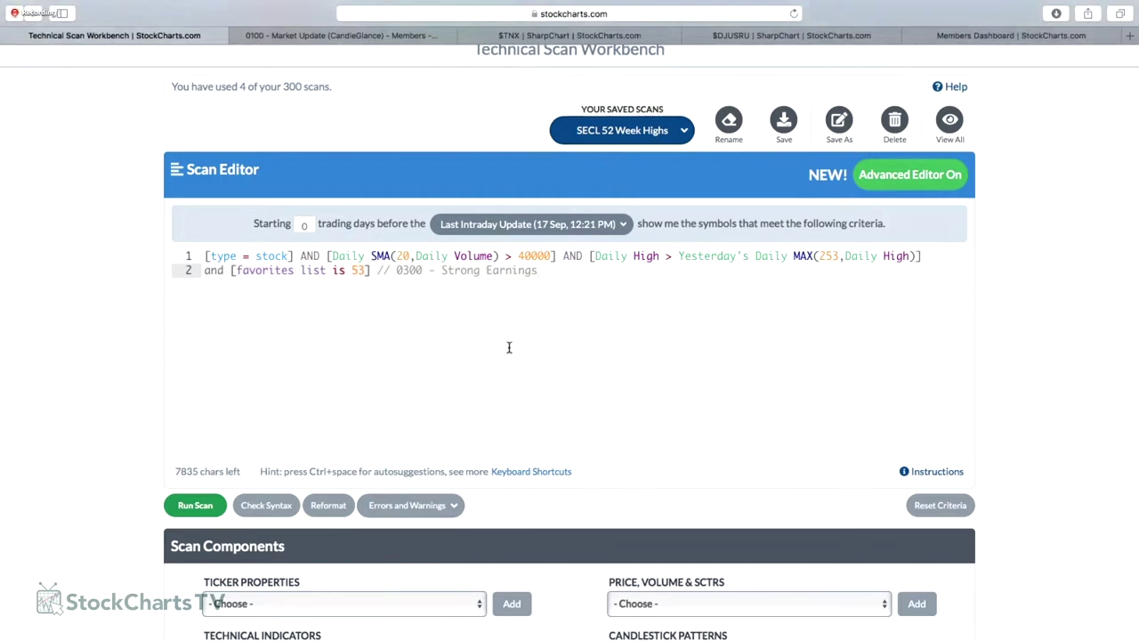
pyautogui.scroll(-1, 433, 407)
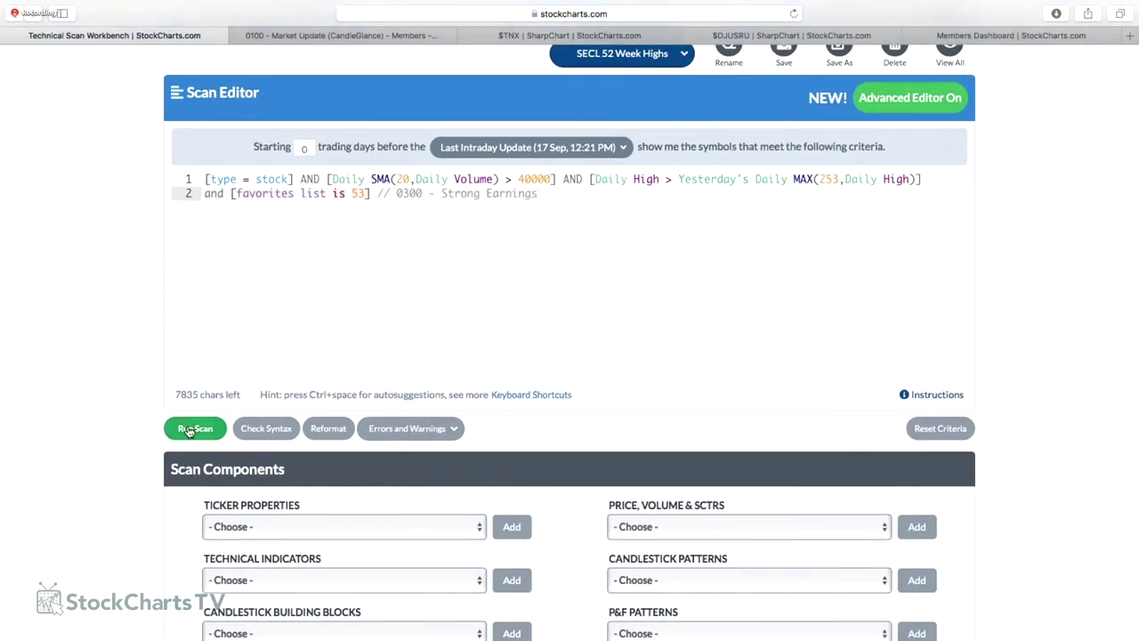
pyautogui.click(188, 429)
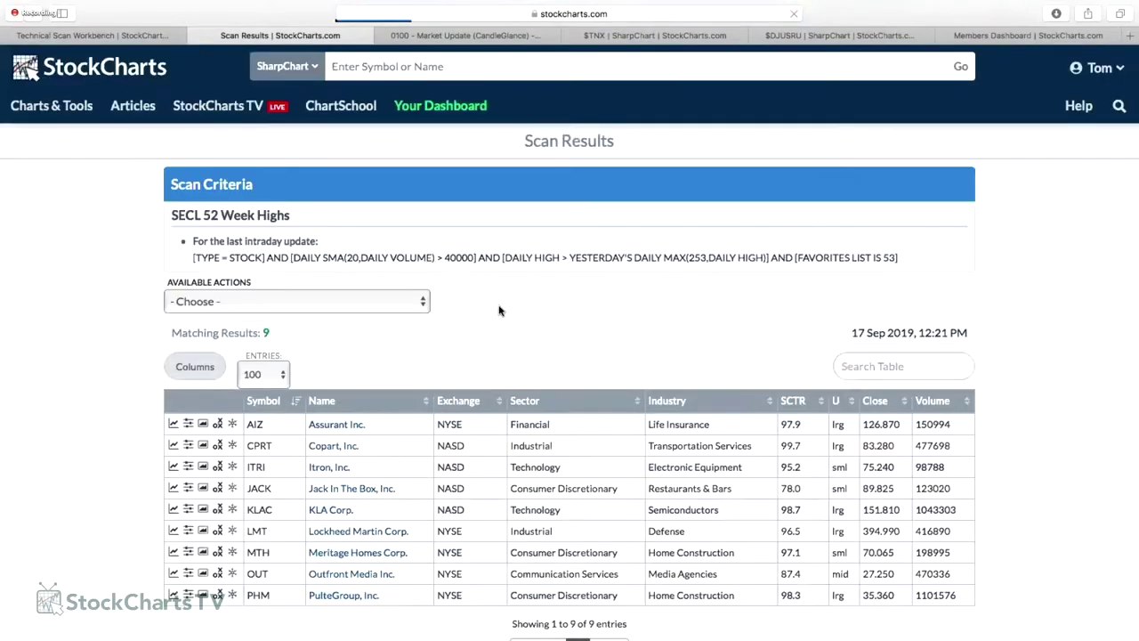
# Sort the scan results by SCTR from highest to lowest.
pyautogui.scroll(-3, 498, 309)
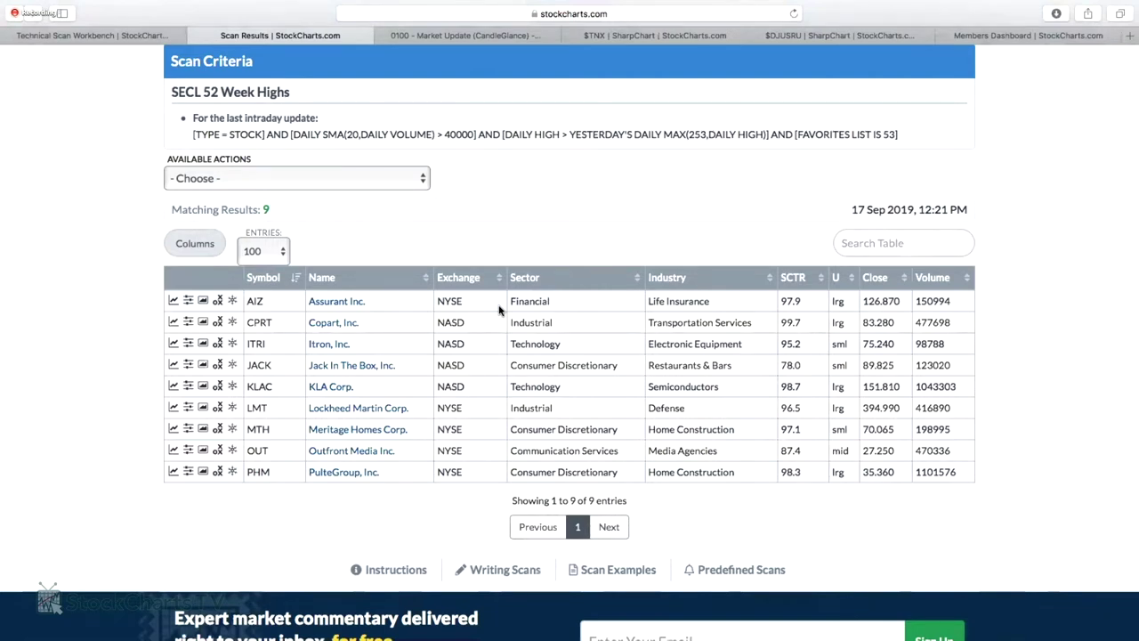
pyautogui.scroll(-2, 745, 241)
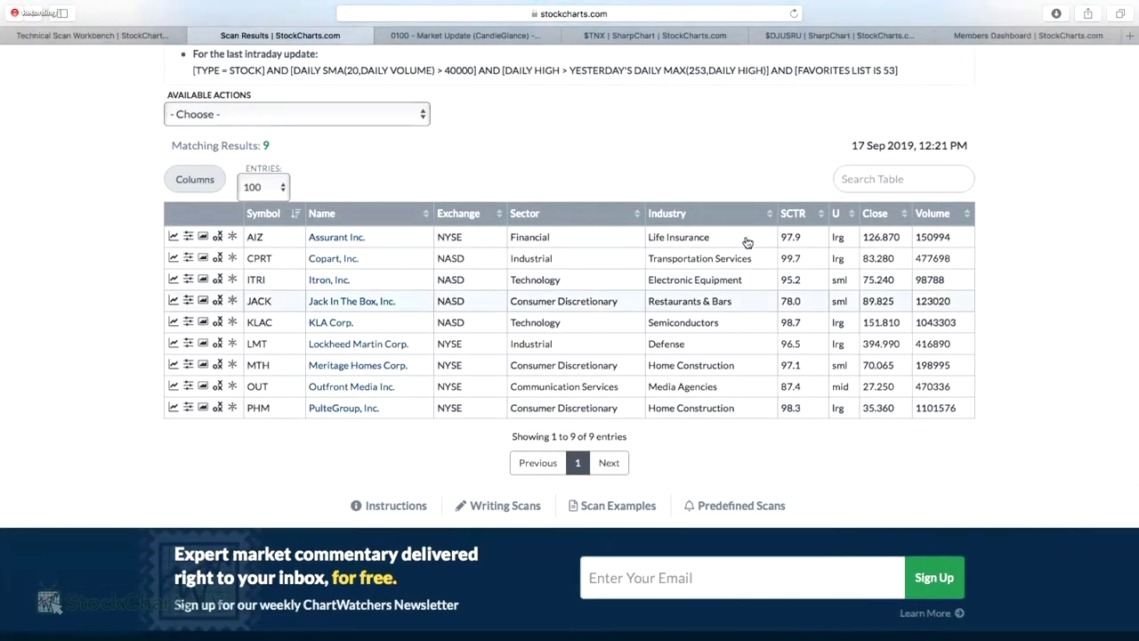
pyautogui.click(800, 216)
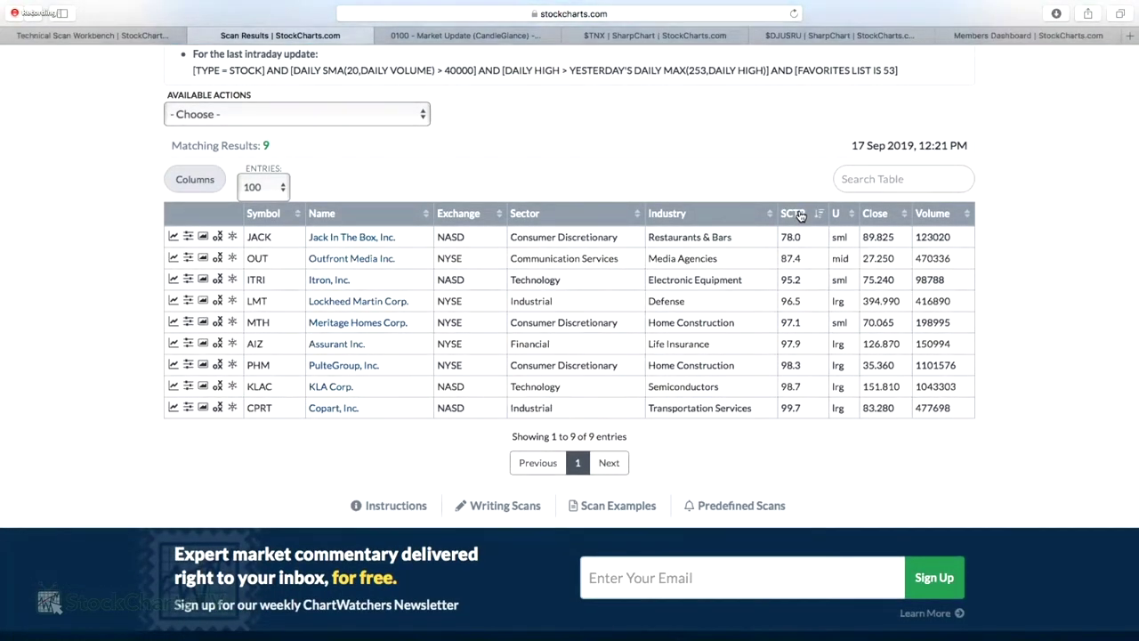
pyautogui.click(800, 216)
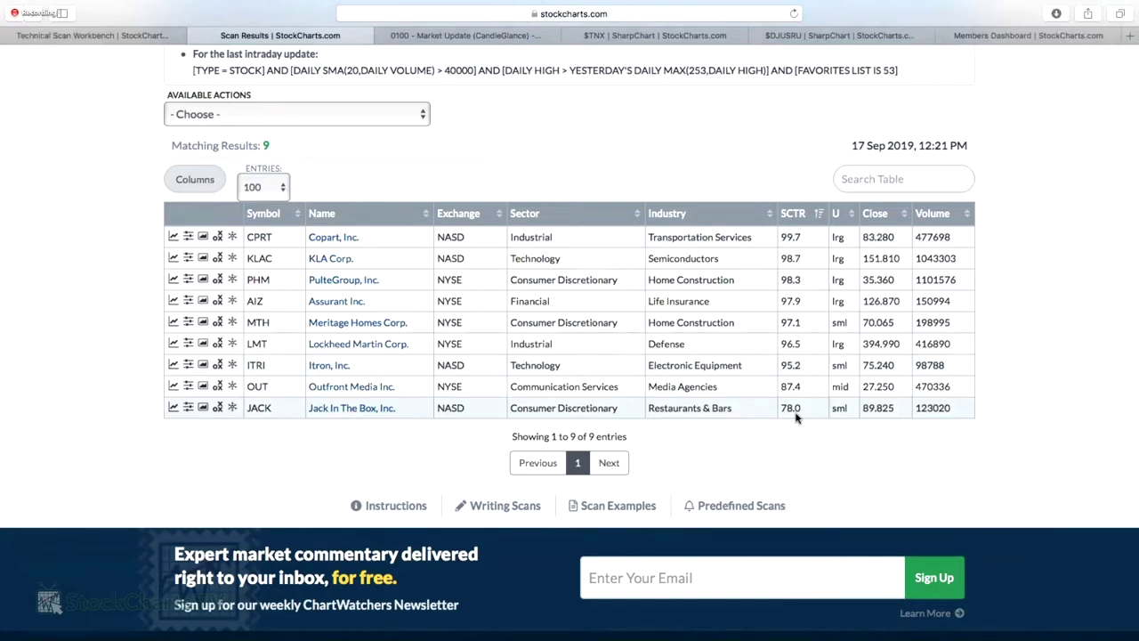
# View the Jack In The Box (JACK) chart from the scan results and return to the results list.
pyautogui.click(360, 413)
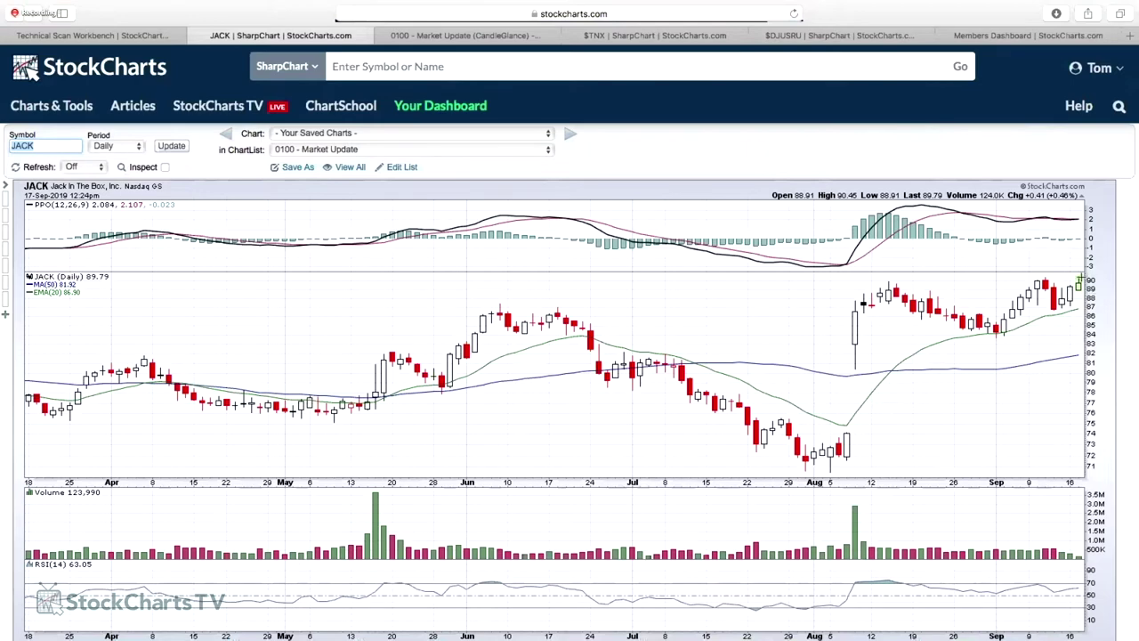
pyautogui.scroll(-2, 1079, 285)
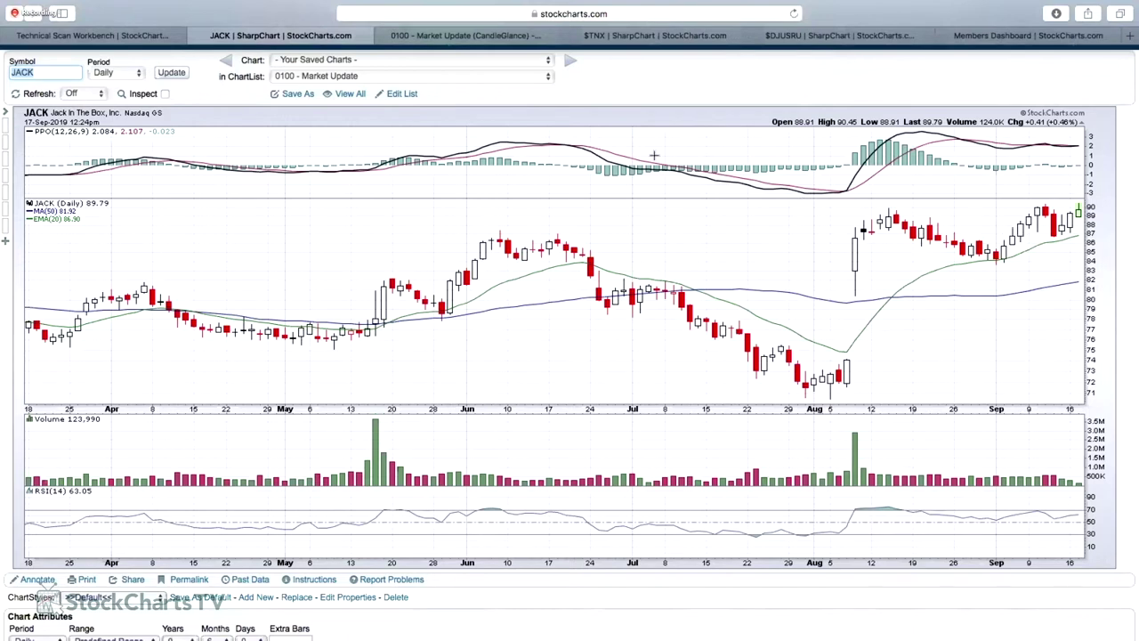
pyautogui.press('super+bracketleft')
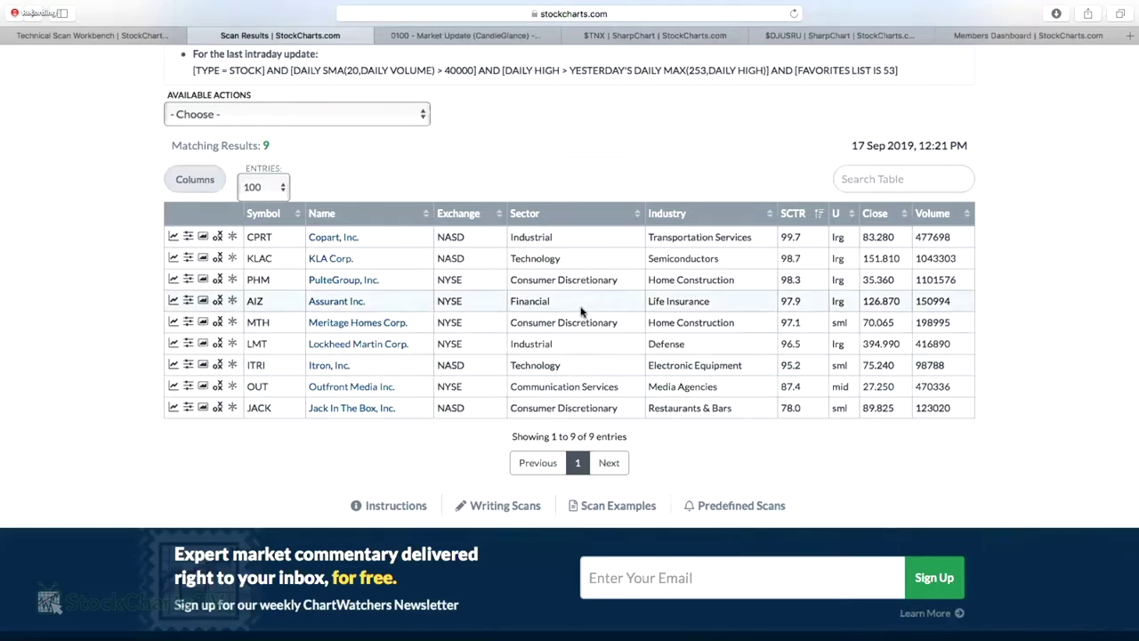
# View the KLA Corp. (KLAC) chart, inspect its data with Inspect mode temporarily enabled, and return to the scan results.
pyautogui.click(330, 258)
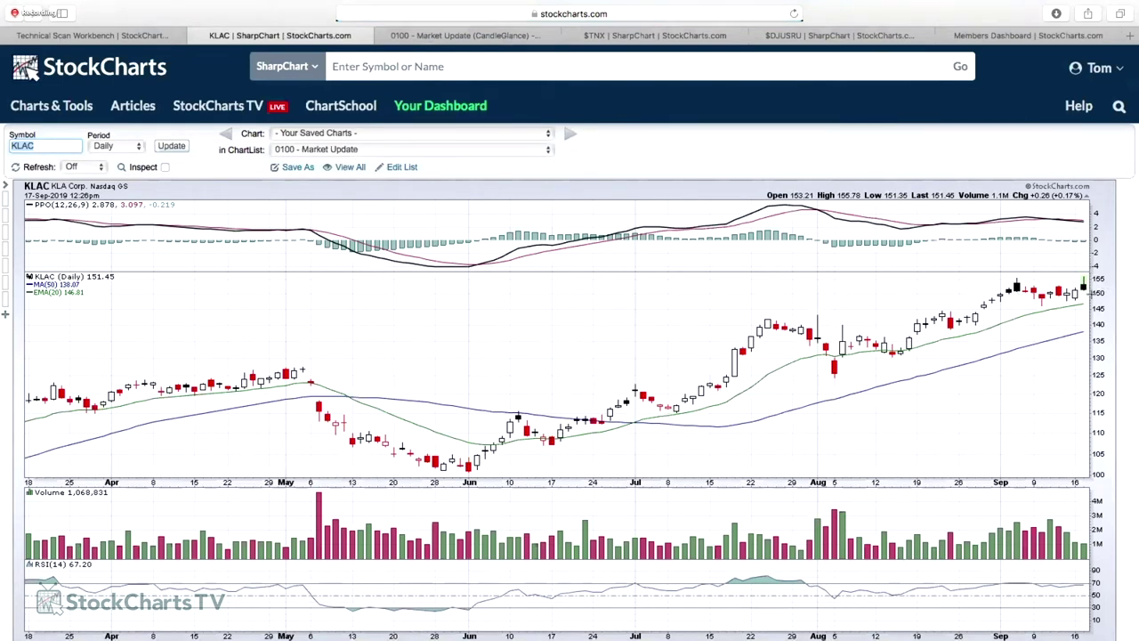
pyautogui.click(165, 167)
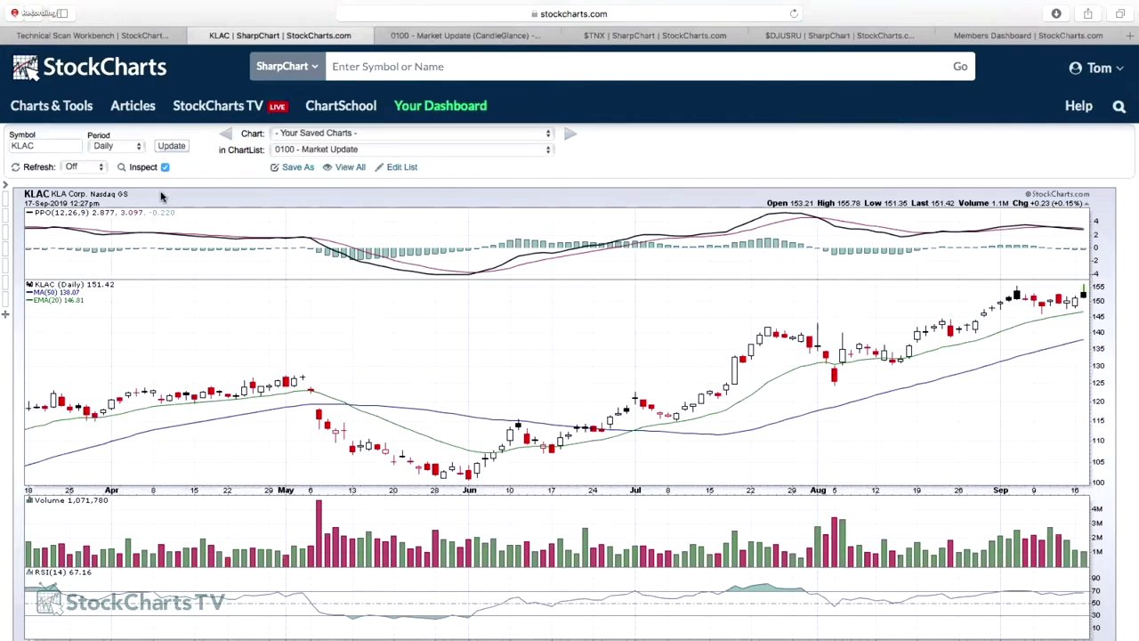
pyautogui.click(164, 166)
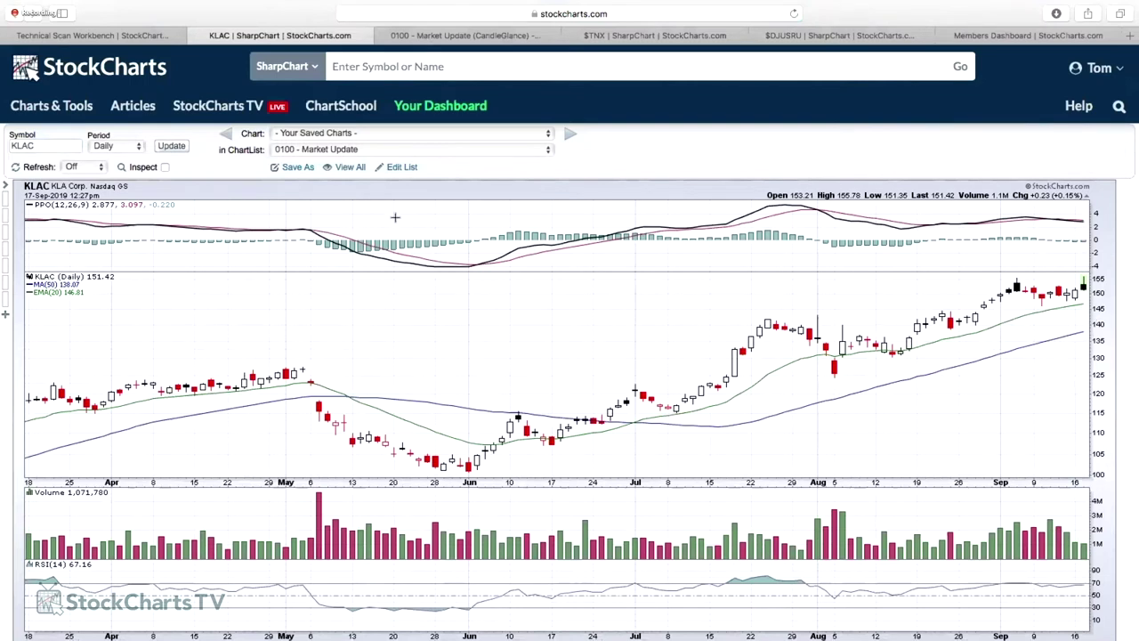
pyautogui.press('super+bracketleft')
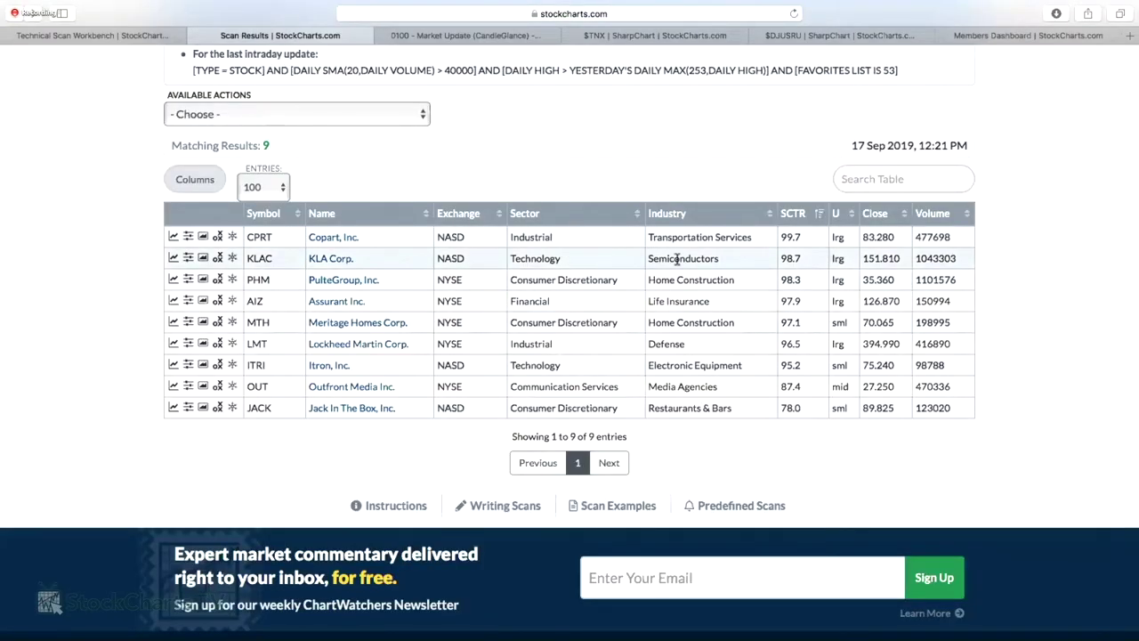
# View the Copart (CPRT) chart with its volume and RSI, and return to the scan results.
pyautogui.click(326, 236)
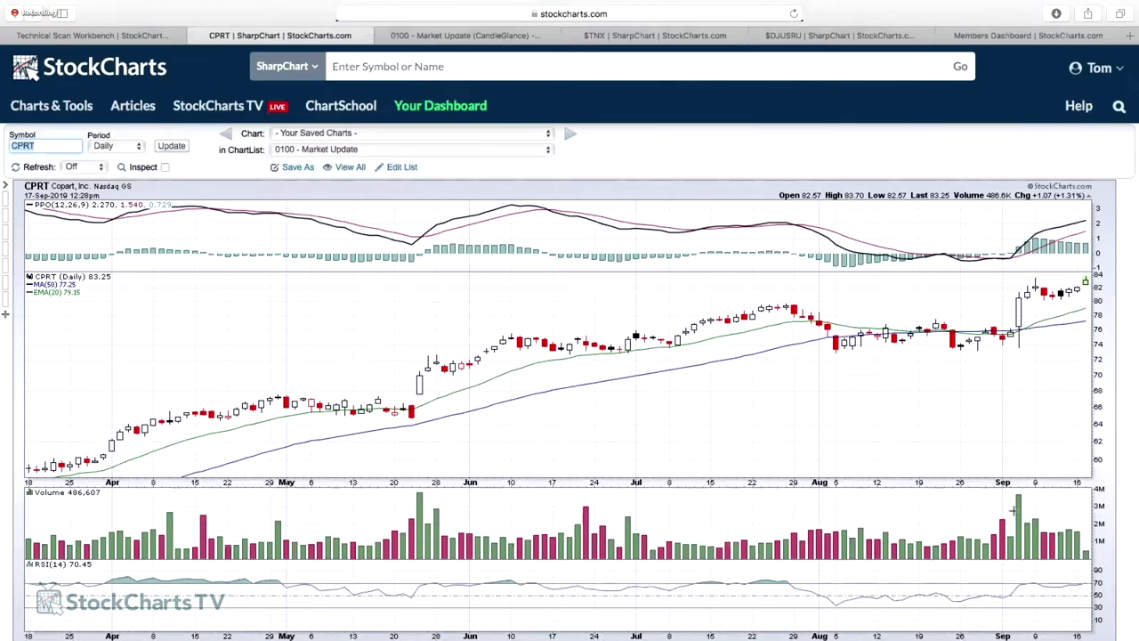
pyautogui.scroll(-1, 1013, 510)
pyautogui.scroll(-1, 1012, 510)
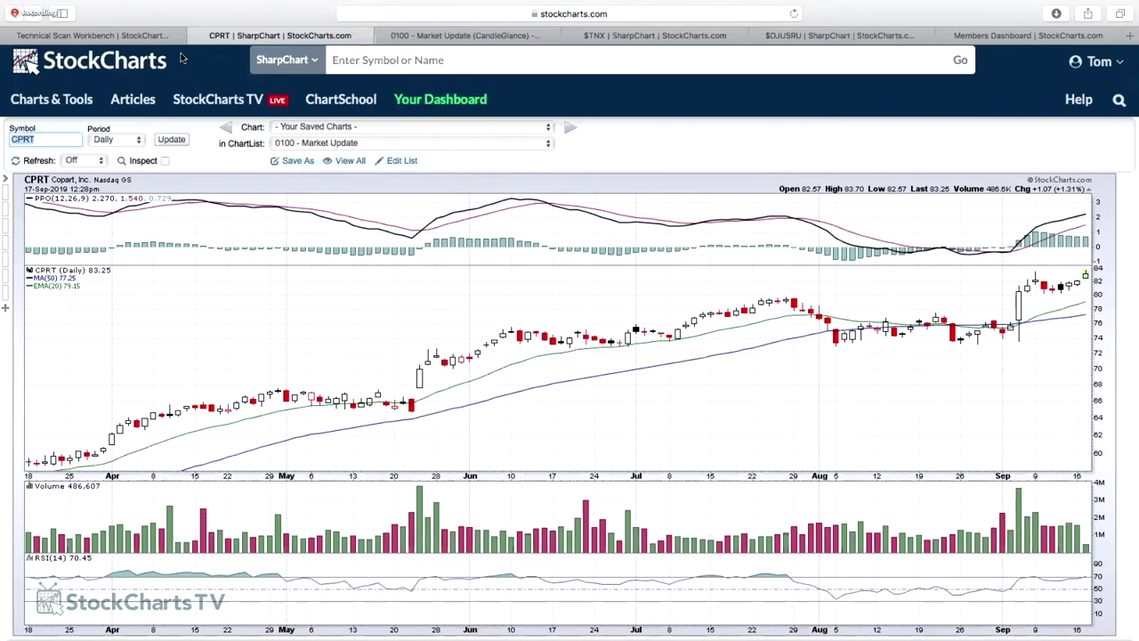
pyautogui.press('super+bracketleft')
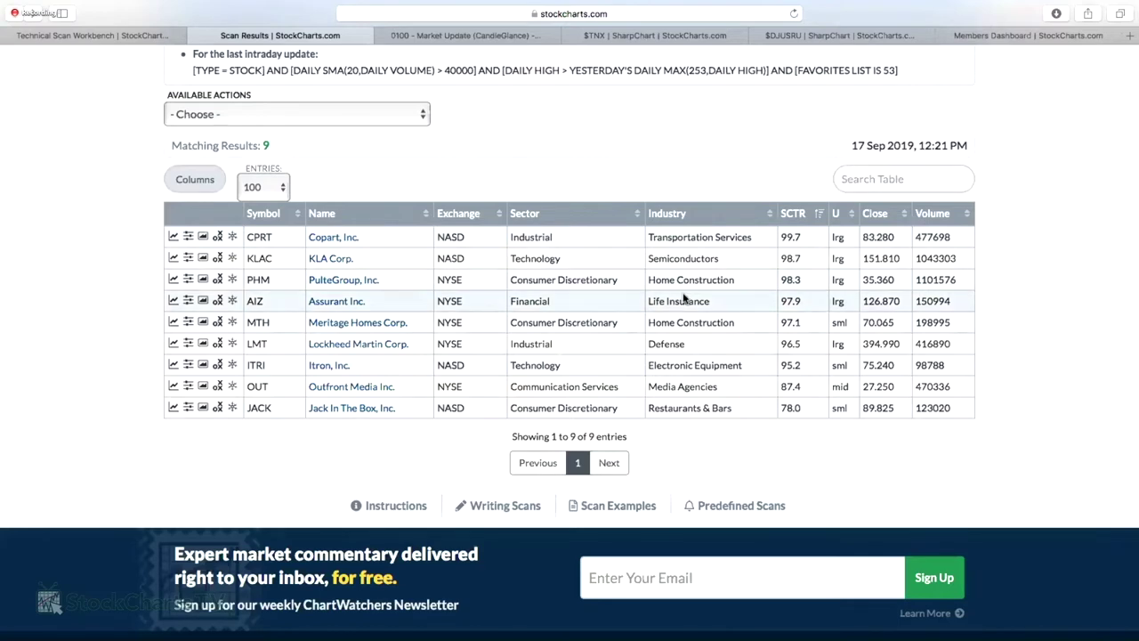
# Open the PulteGroup (PHM) chart, apply the Relative Chart 1 Year style, and examine its price and relative strength against $DJUSHB and $SPX.
pyautogui.click(349, 281)
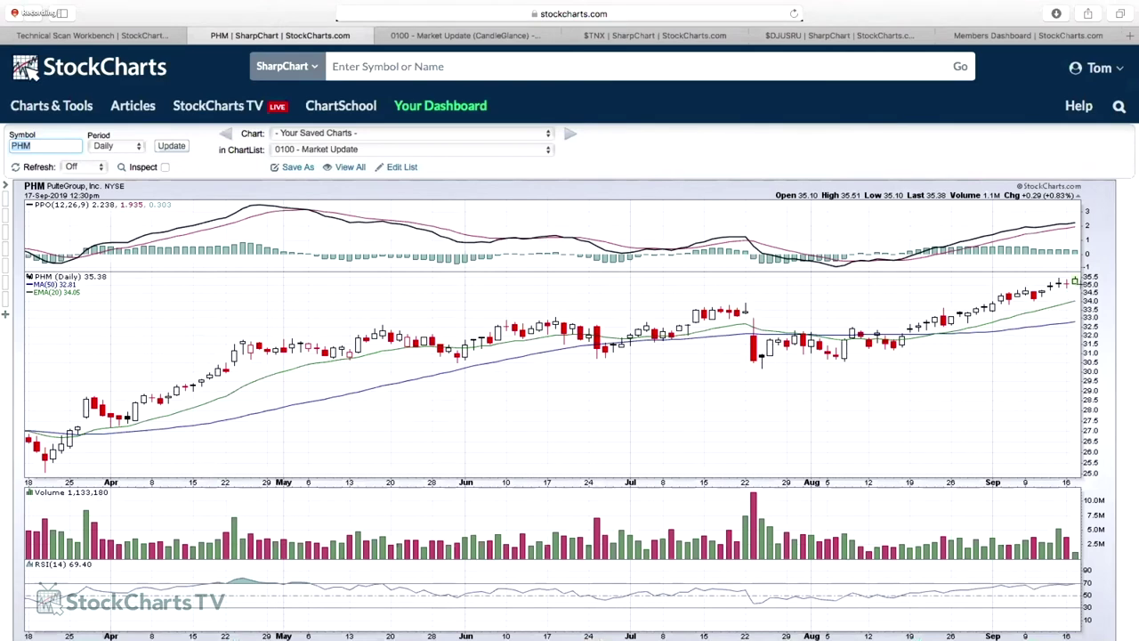
pyautogui.scroll(-2, 969, 361)
pyautogui.scroll(-5, 31, 45)
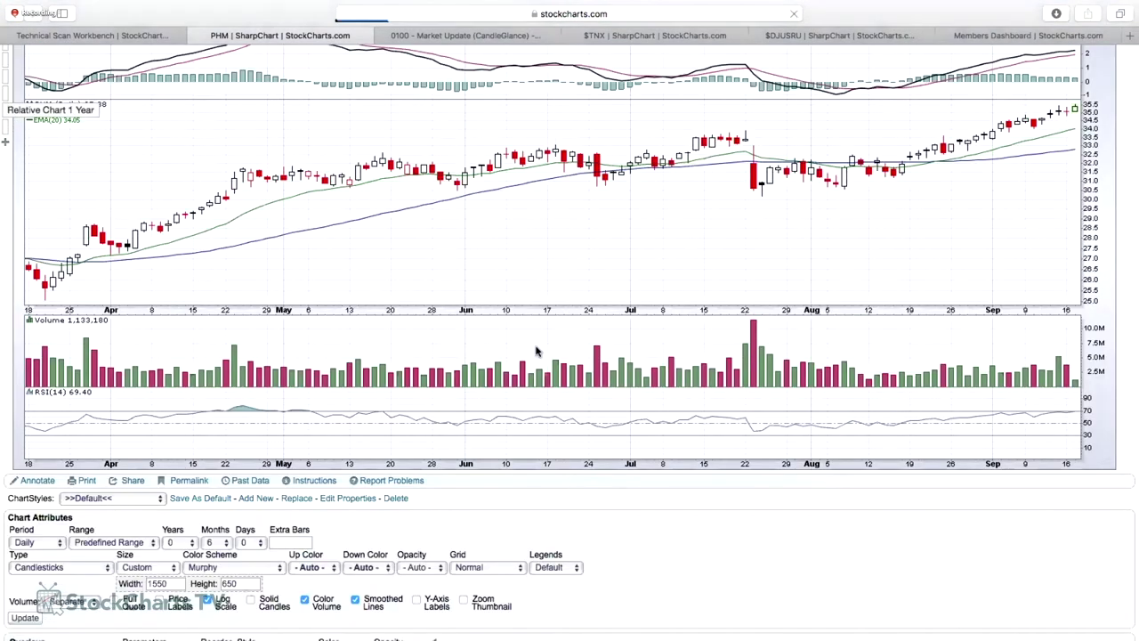
pyautogui.scroll(-8, 831, 468)
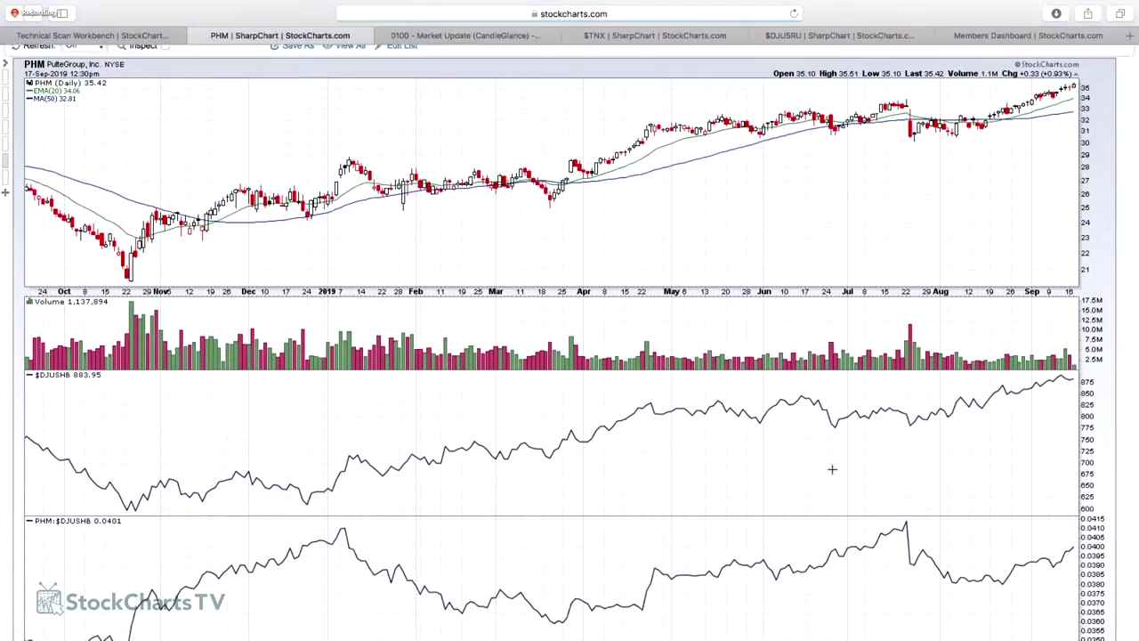
pyautogui.scroll(-1, 999, 356)
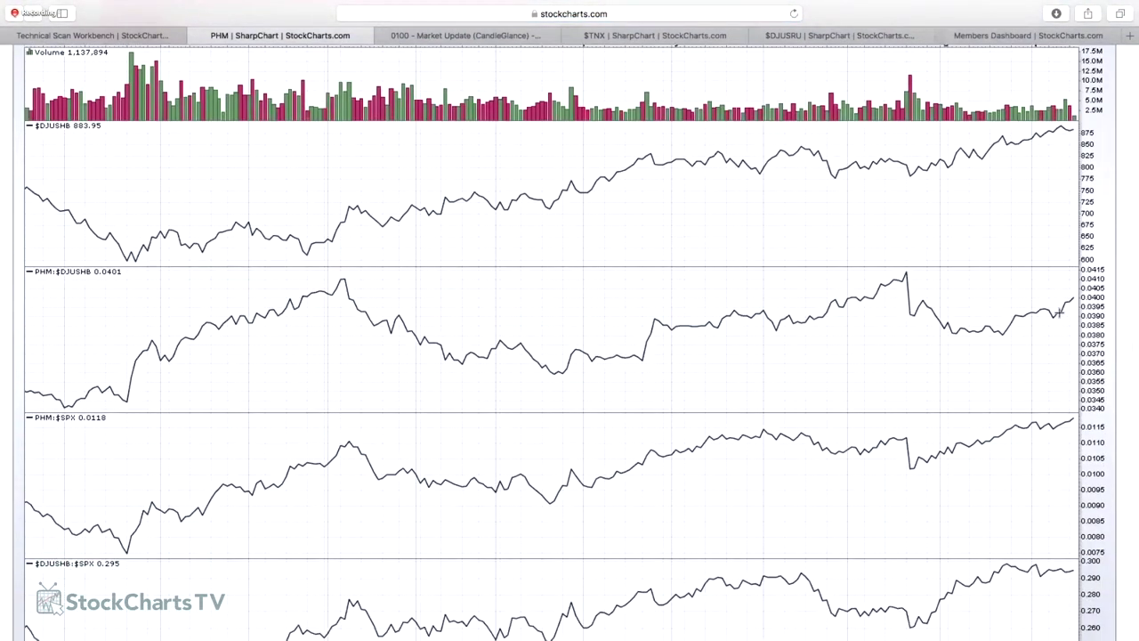
pyautogui.scroll(7, 1000, 331)
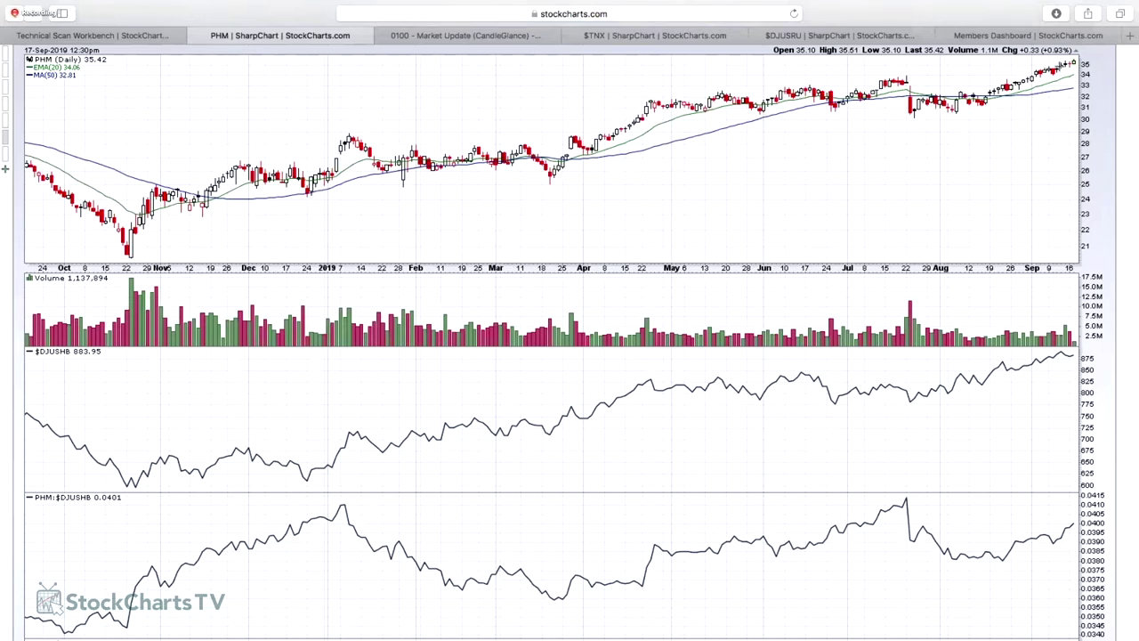
pyautogui.scroll(3, 1051, 106)
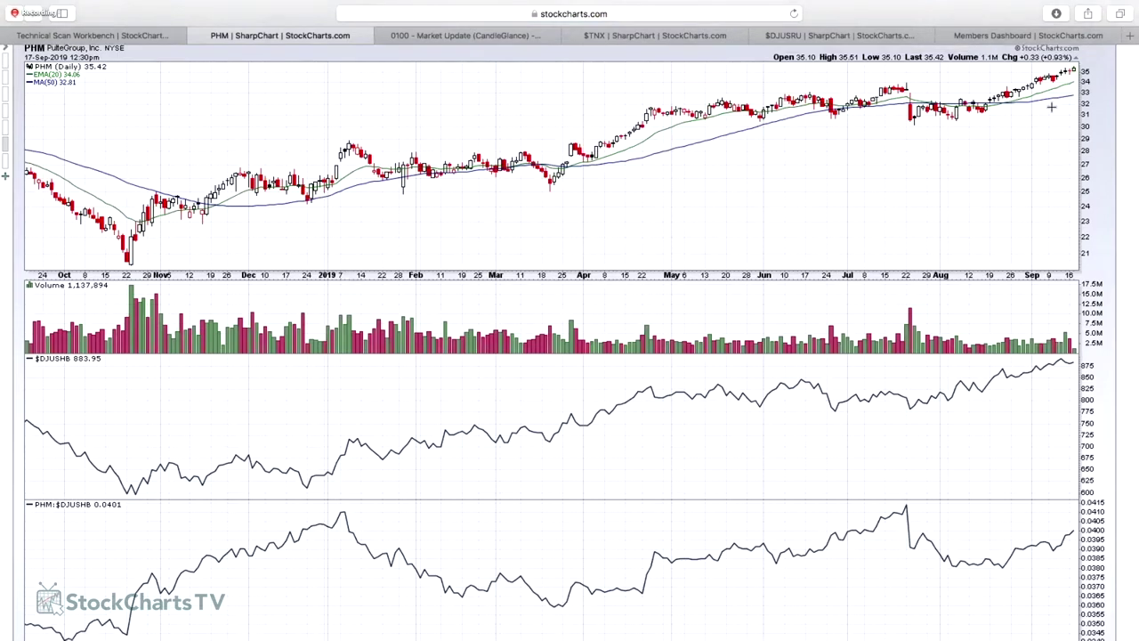
pyautogui.scroll(1, 1053, 110)
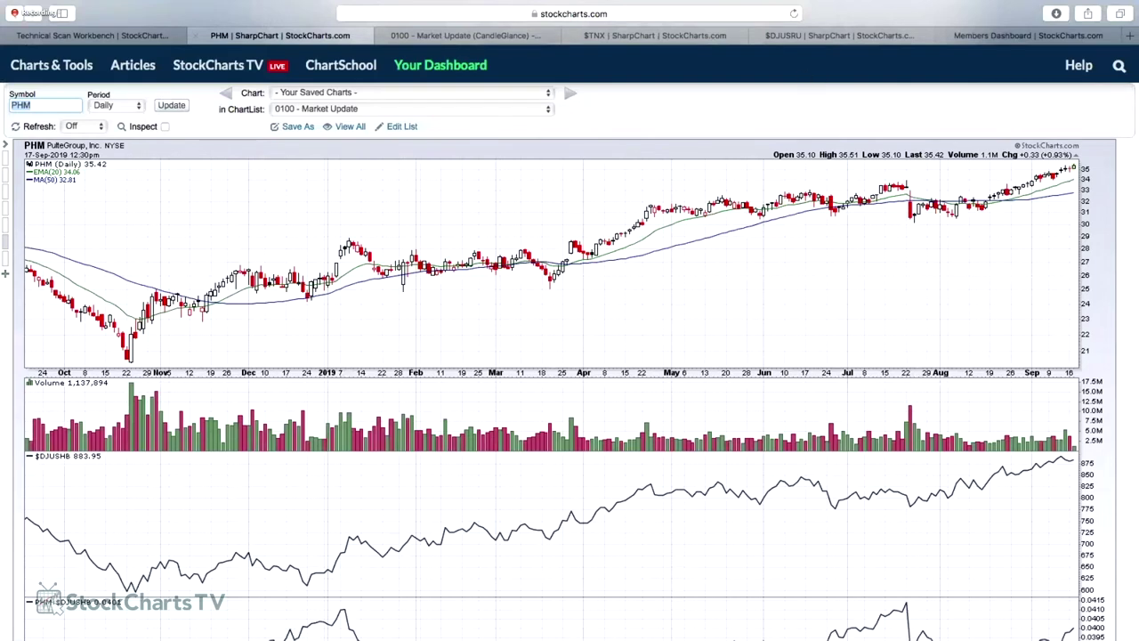
# Switch to the Technical Scan Workbench page and go back from it to the Members Dashboard.
pyautogui.click(81, 54)
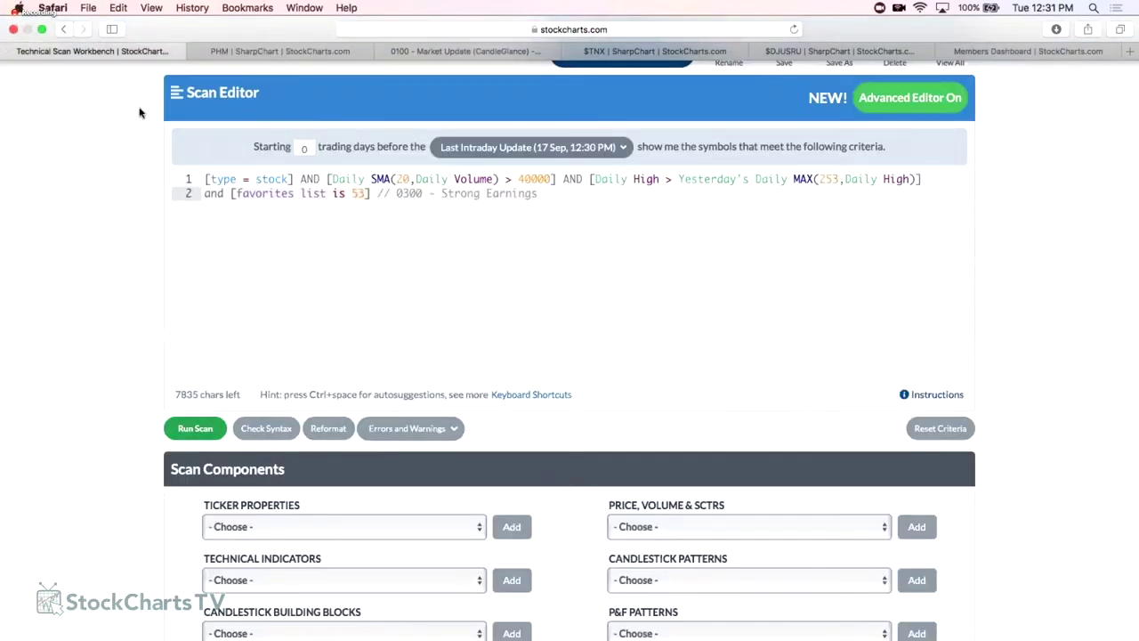
pyautogui.press('super+bracketleft')
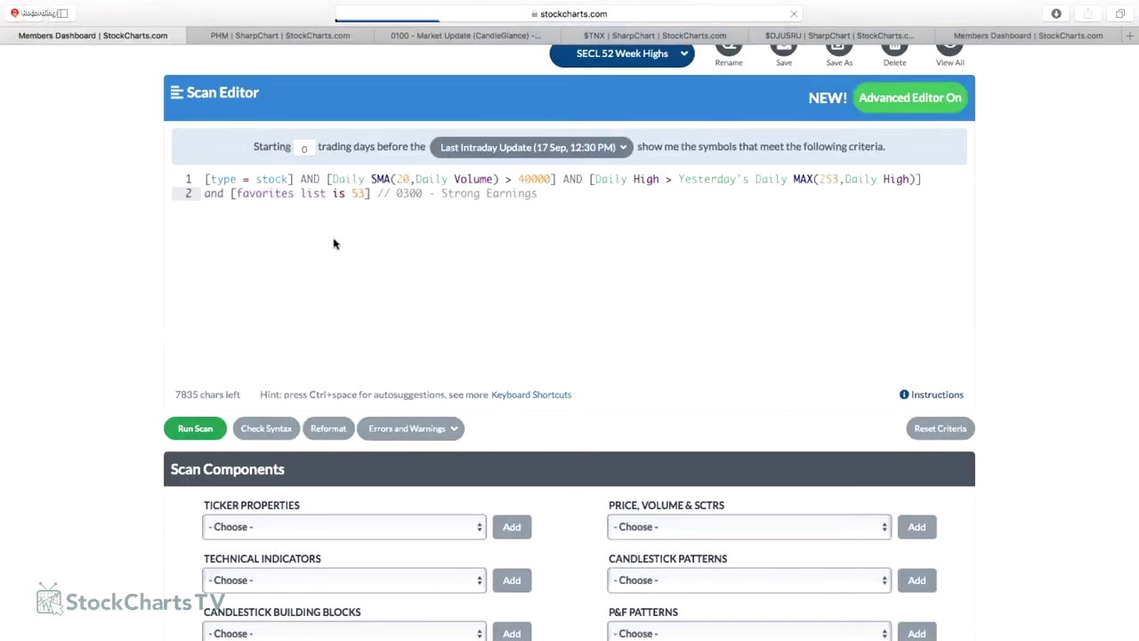
# Select the saved RSI 40-50 - Strong Earnings scan on the Members Dashboard and open it for editing.
pyautogui.scroll(-5, 385, 503)
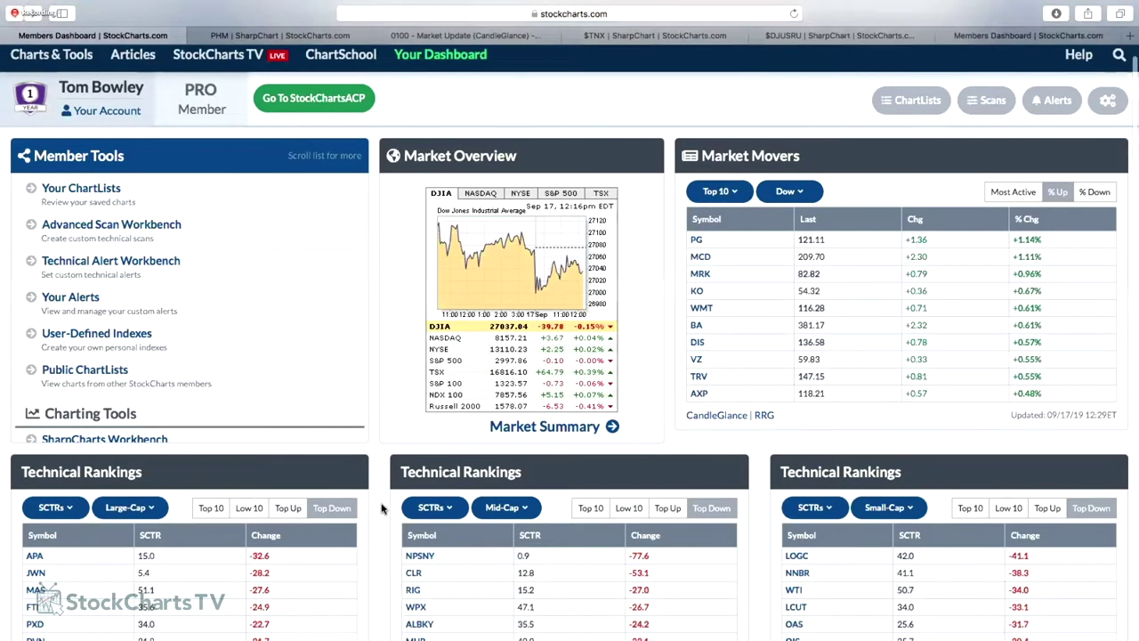
pyautogui.scroll(-3, 381, 508)
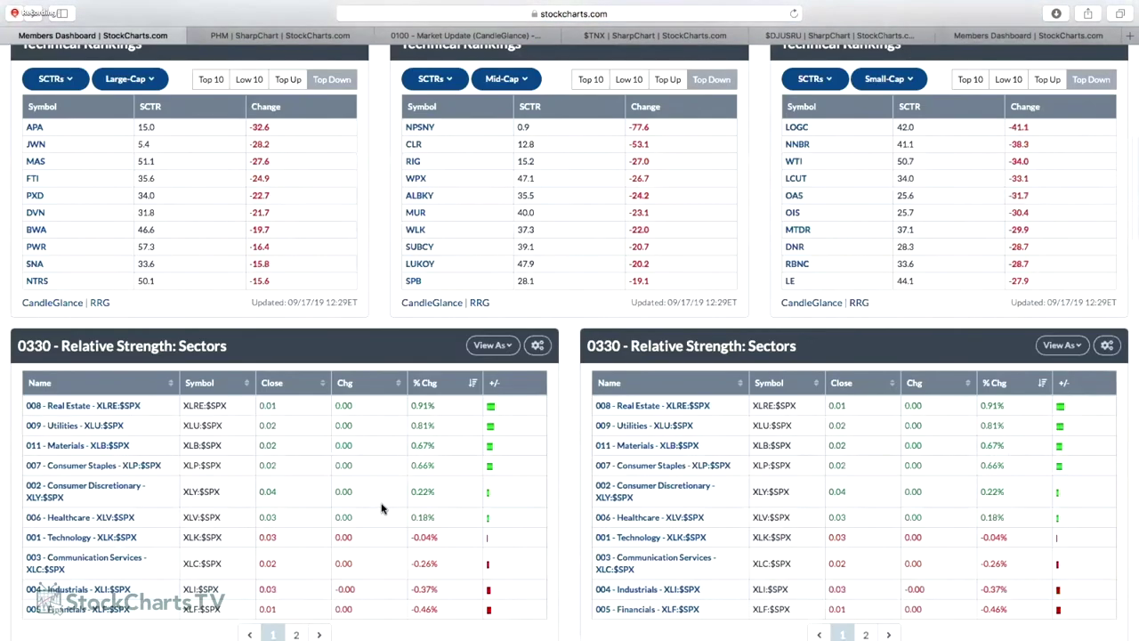
pyautogui.scroll(-5, 382, 508)
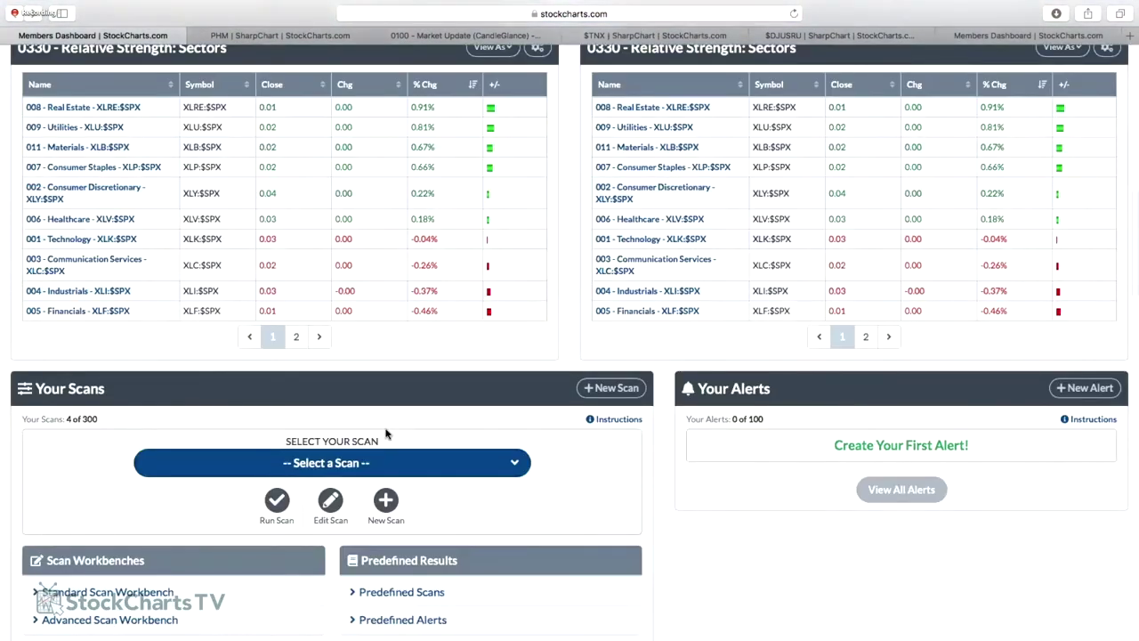
pyautogui.scroll(-3, 348, 287)
pyautogui.click(334, 292)
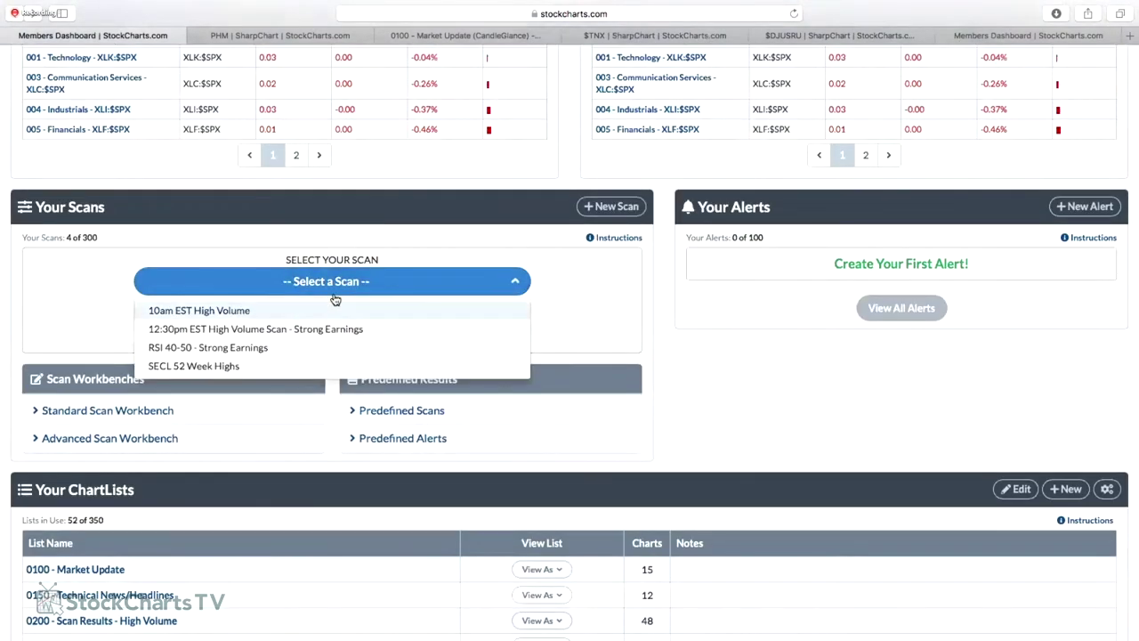
pyautogui.click(308, 348)
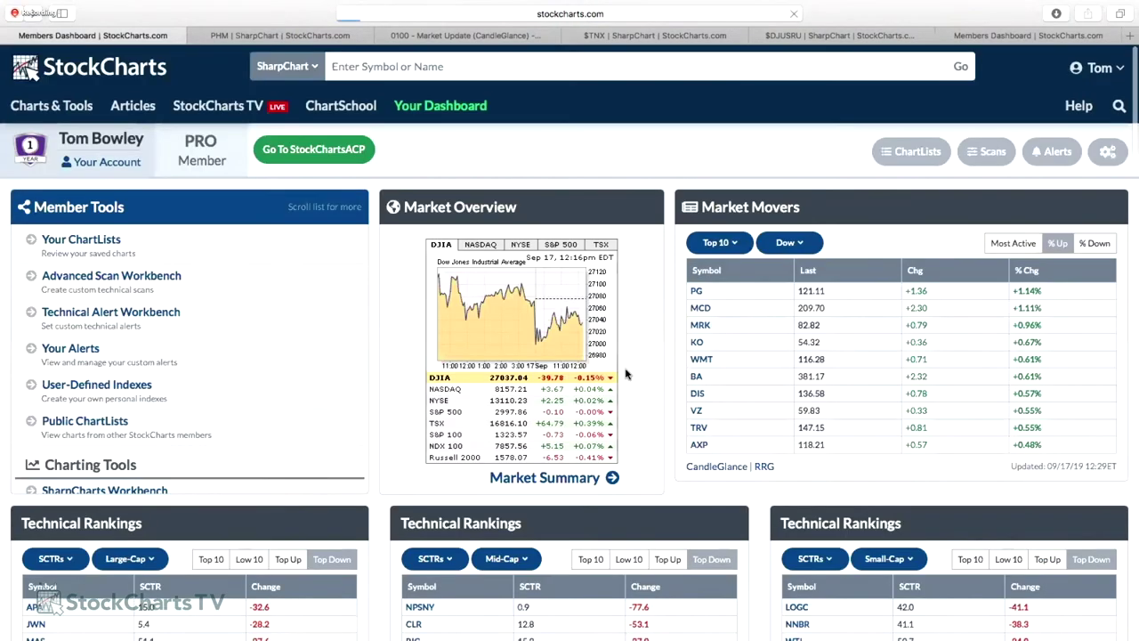
# Review the criteria of the RSI 40-50 - Strong Earnings scan and run it.
pyautogui.scroll(-3, 568, 301)
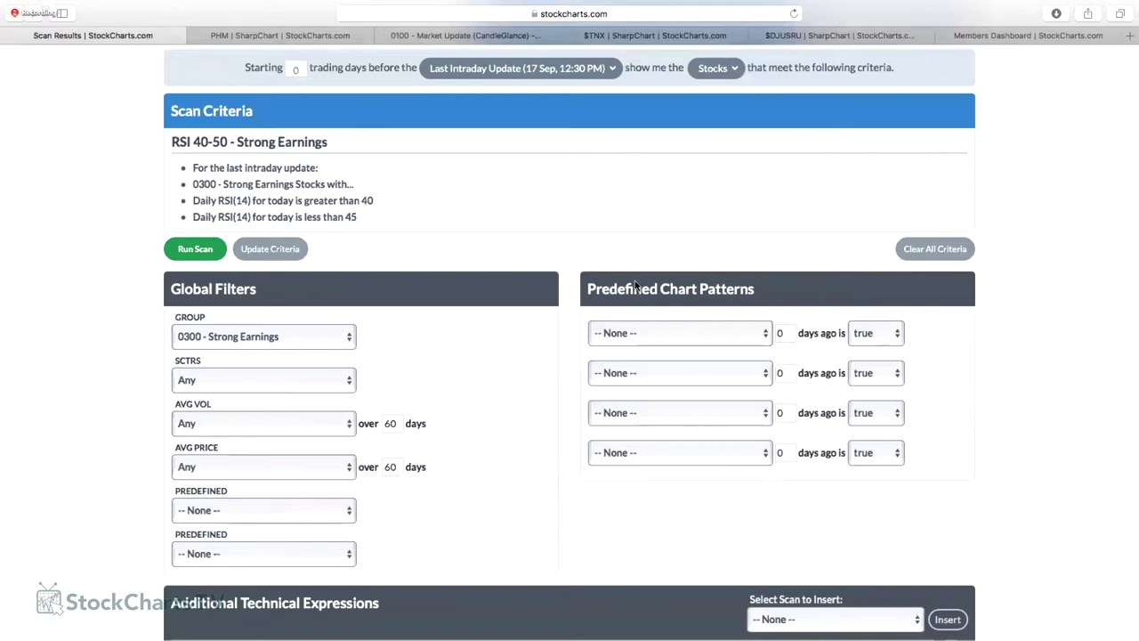
pyautogui.scroll(-5, 635, 281)
pyautogui.scroll(4, 190, 214)
pyautogui.click(190, 212)
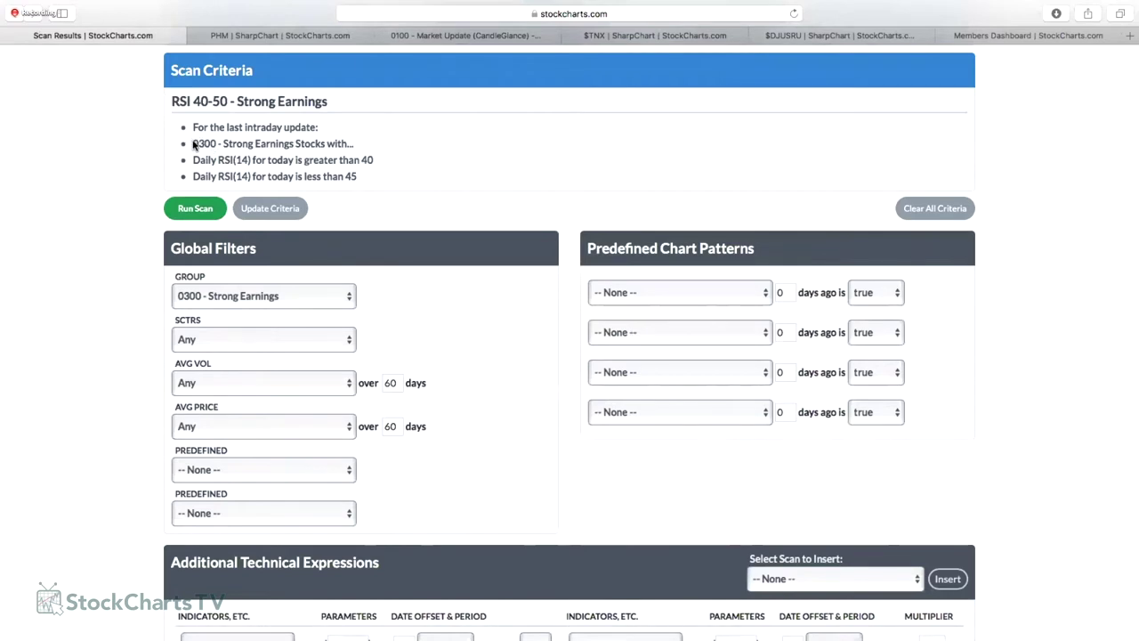
pyautogui.click(197, 209)
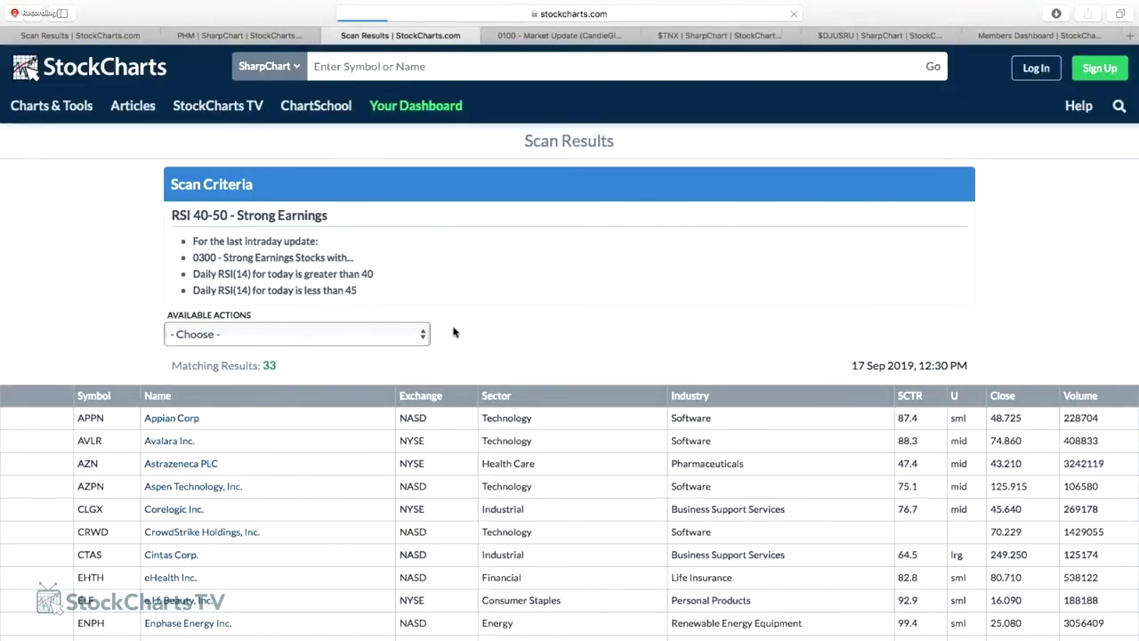
# Review the matching stocks and replace the existing ChartList 0201 - Scan Results - RSI 40-50 with these scan results.
pyautogui.scroll(-5, 453, 333)
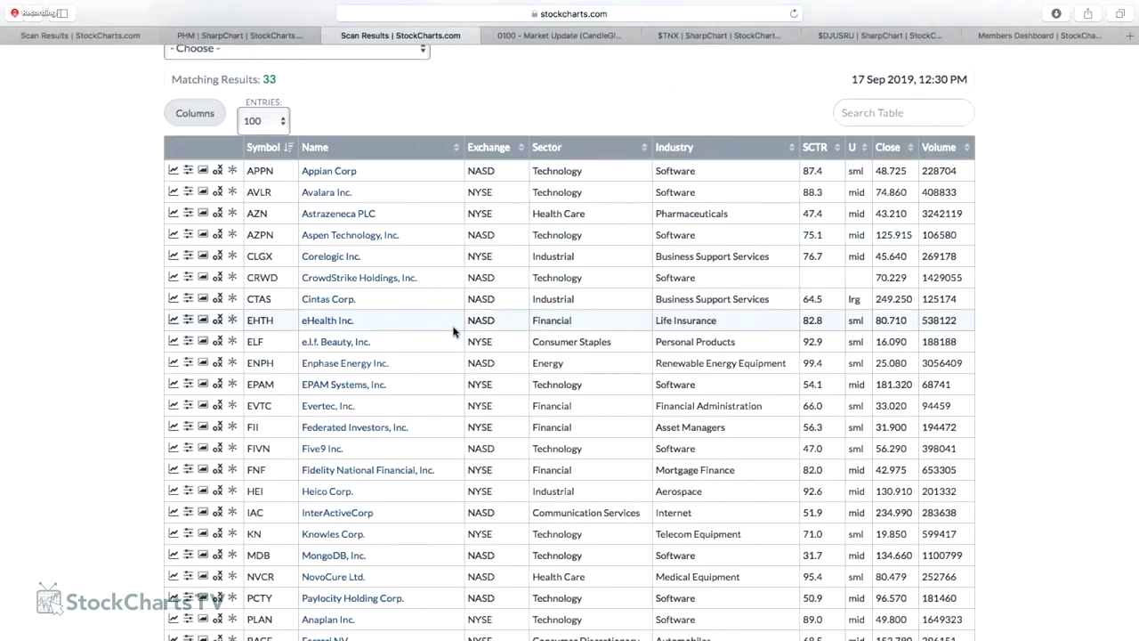
pyautogui.scroll(1, 393, 259)
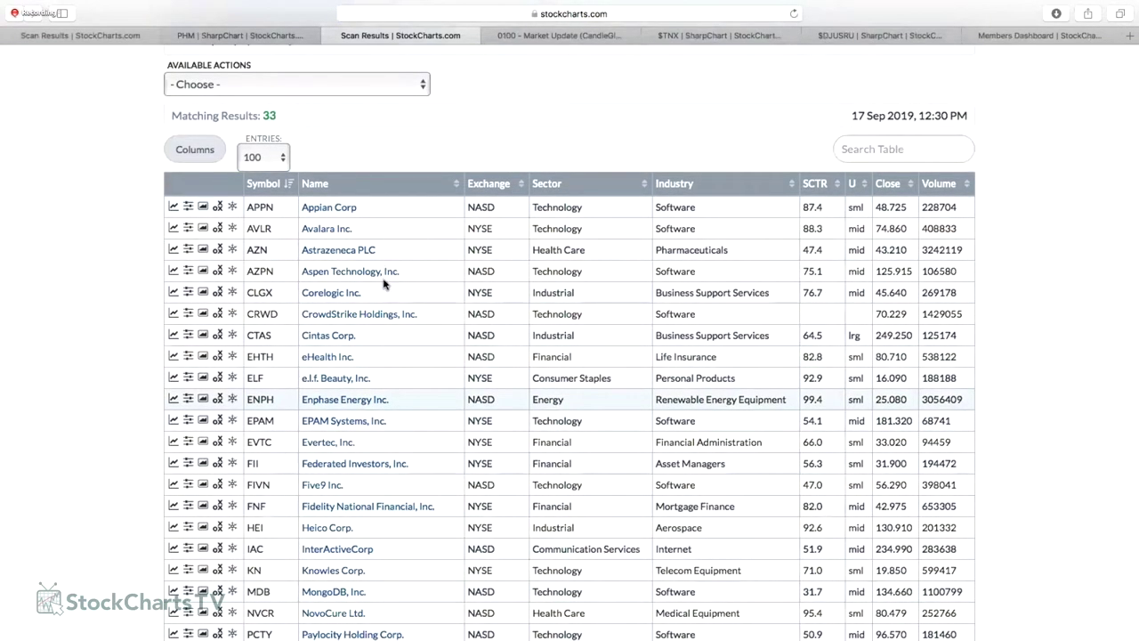
pyautogui.scroll(1, 385, 271)
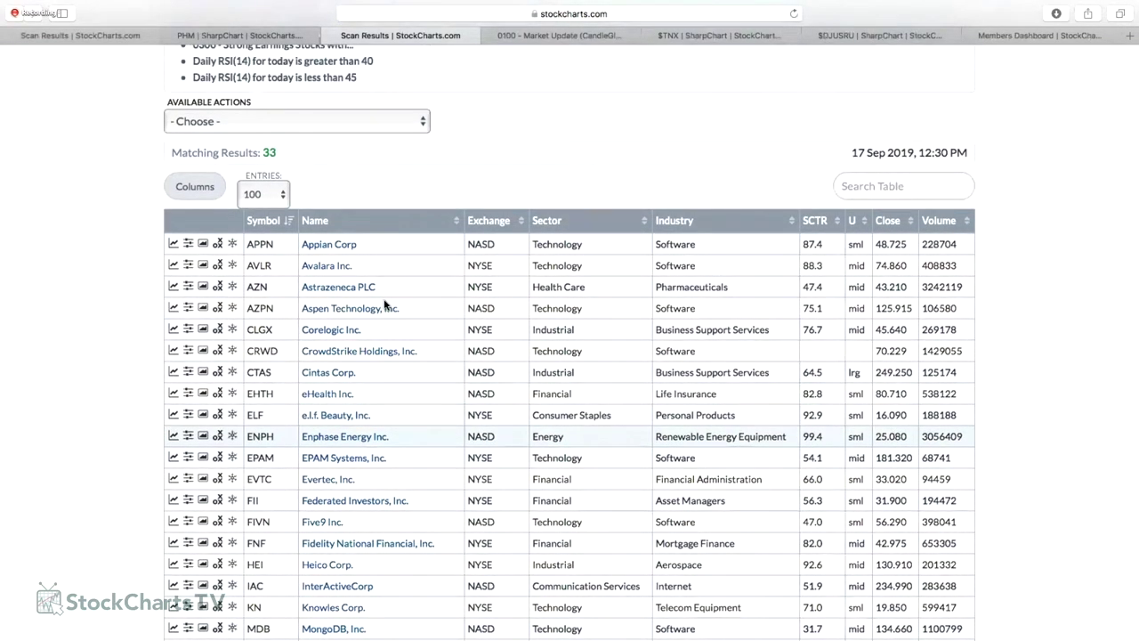
pyautogui.scroll(4, 384, 305)
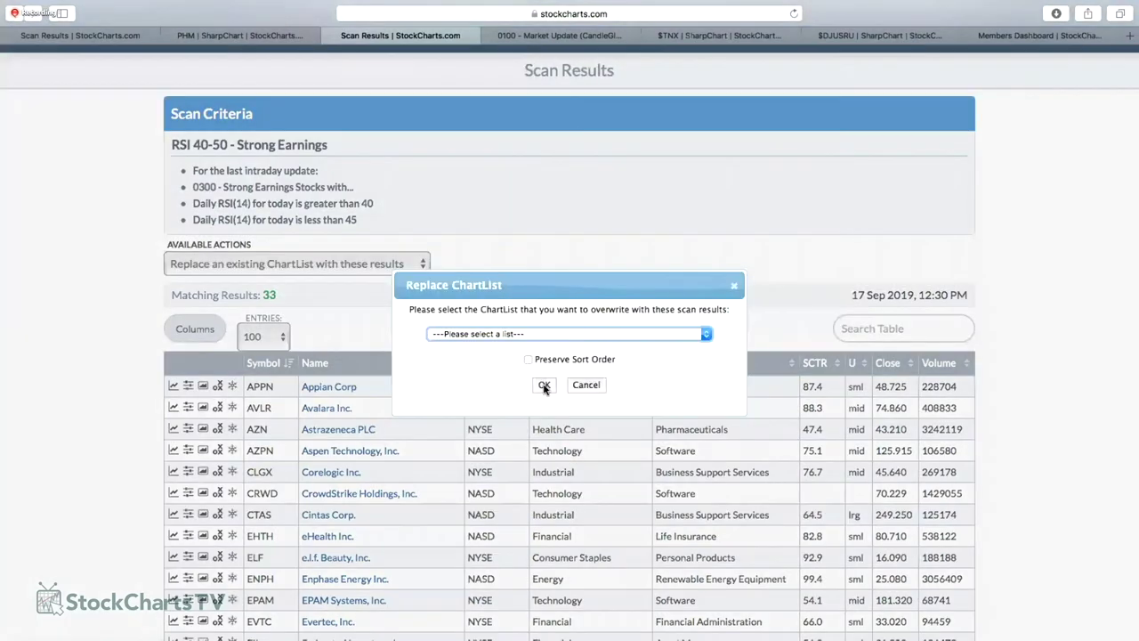
pyautogui.click(547, 333)
pyautogui.scroll(-1, 558, 374)
pyautogui.click(558, 372)
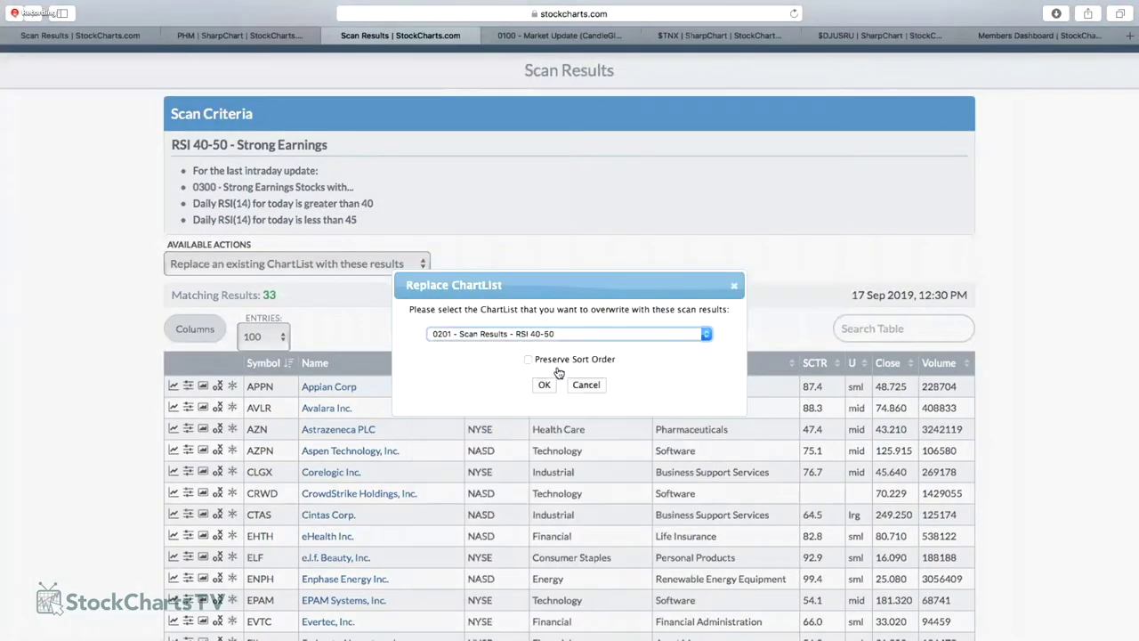
pyautogui.click(542, 384)
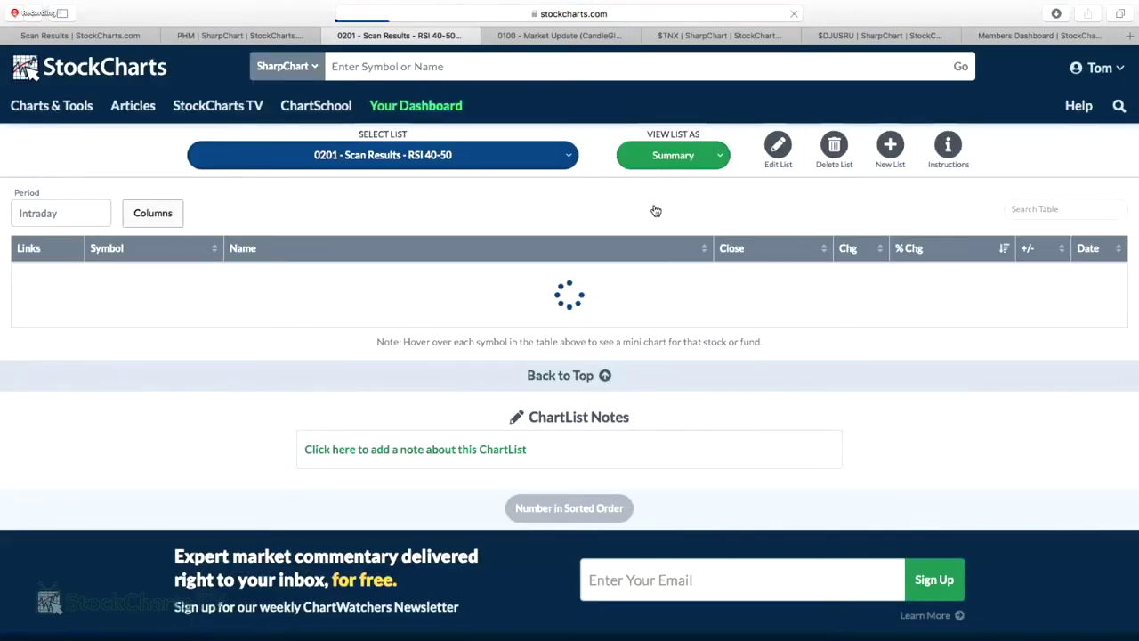
# Show the ChartList's charts as 10 Per Page and examine the Appian (APPN) and Avalara (AVLR) charts.
pyautogui.click(689, 382)
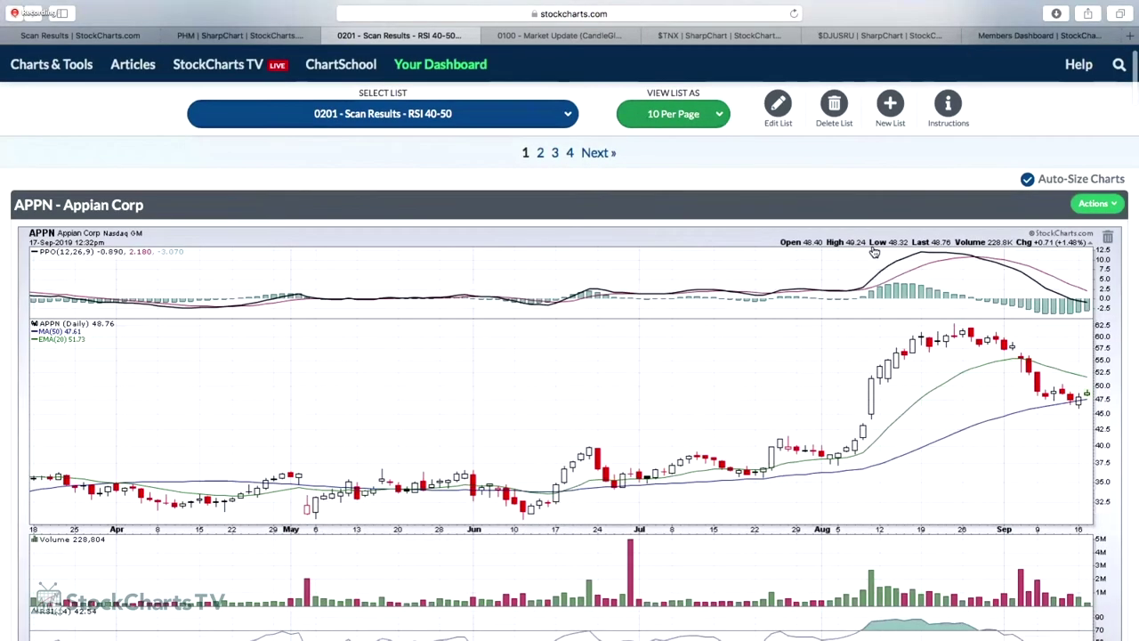
pyautogui.scroll(-3, 911, 256)
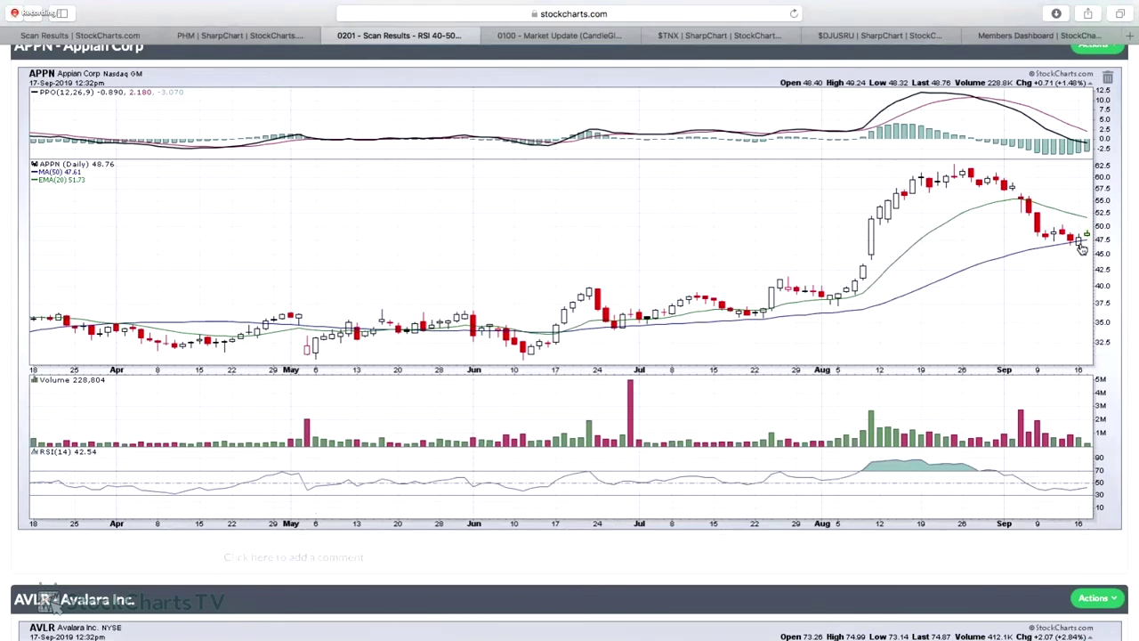
pyautogui.scroll(-1, 1082, 247)
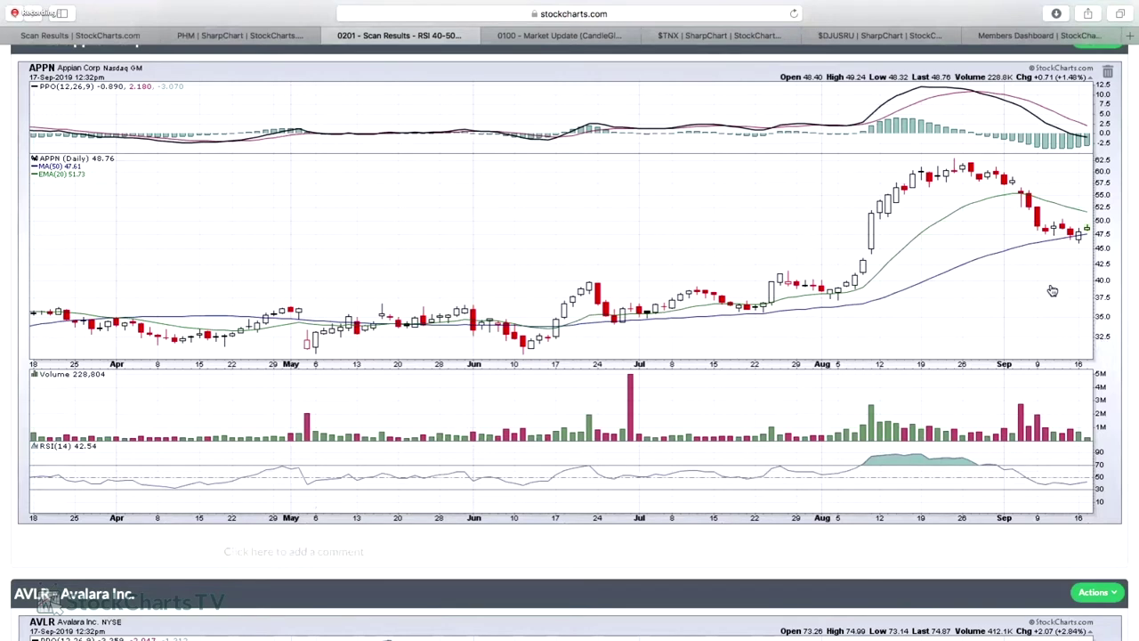
pyautogui.scroll(-1, 1043, 307)
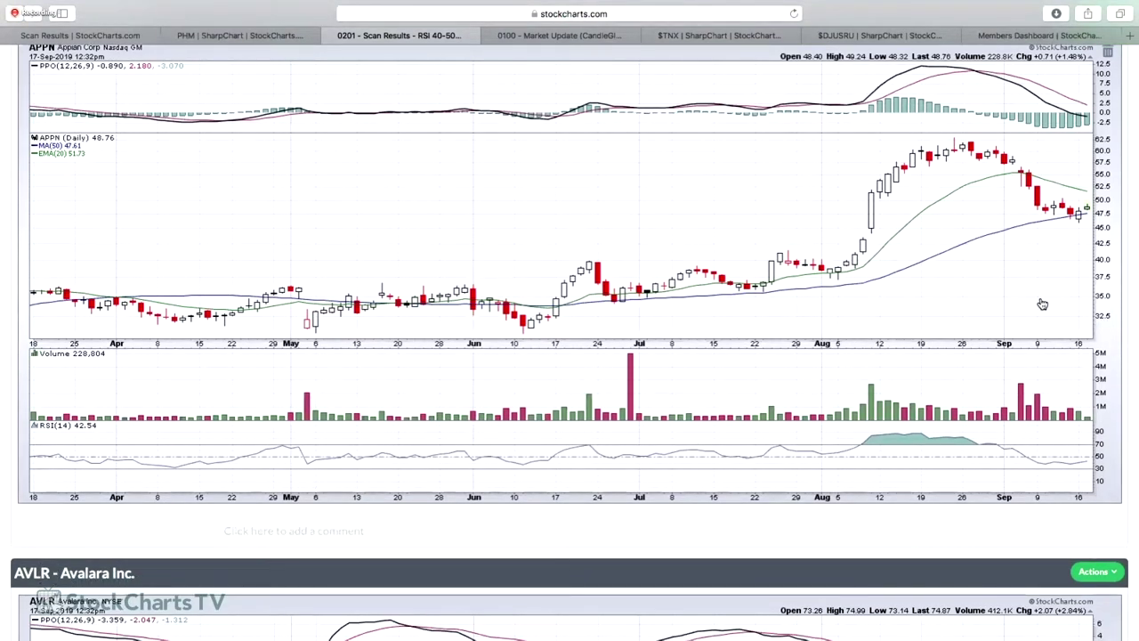
pyautogui.scroll(-1, 599, 304)
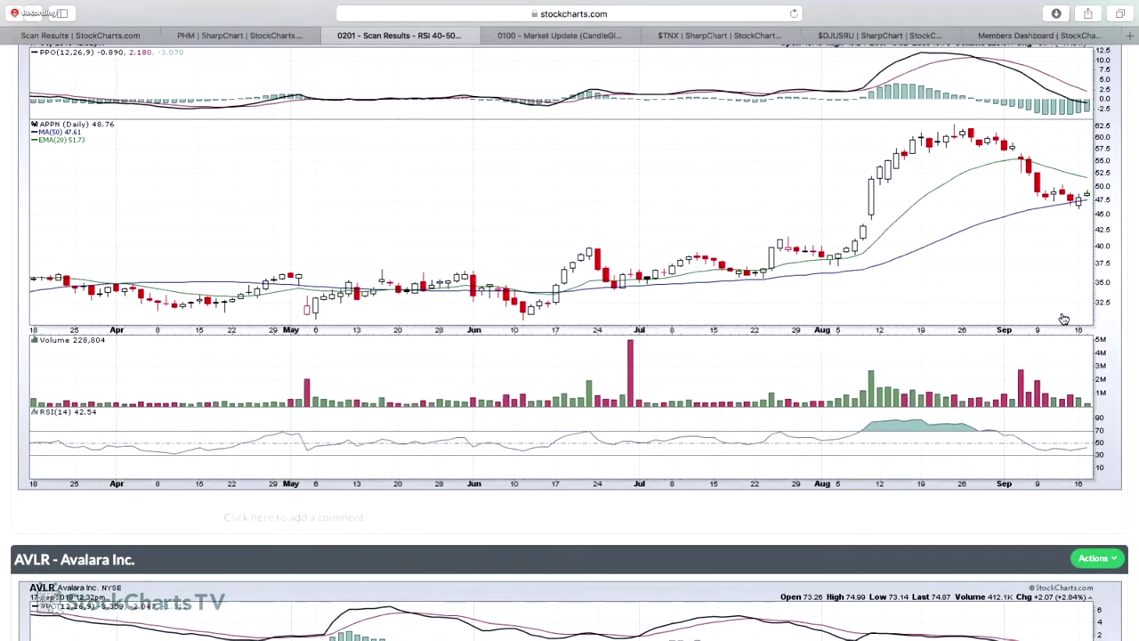
pyautogui.scroll(-5, 1063, 319)
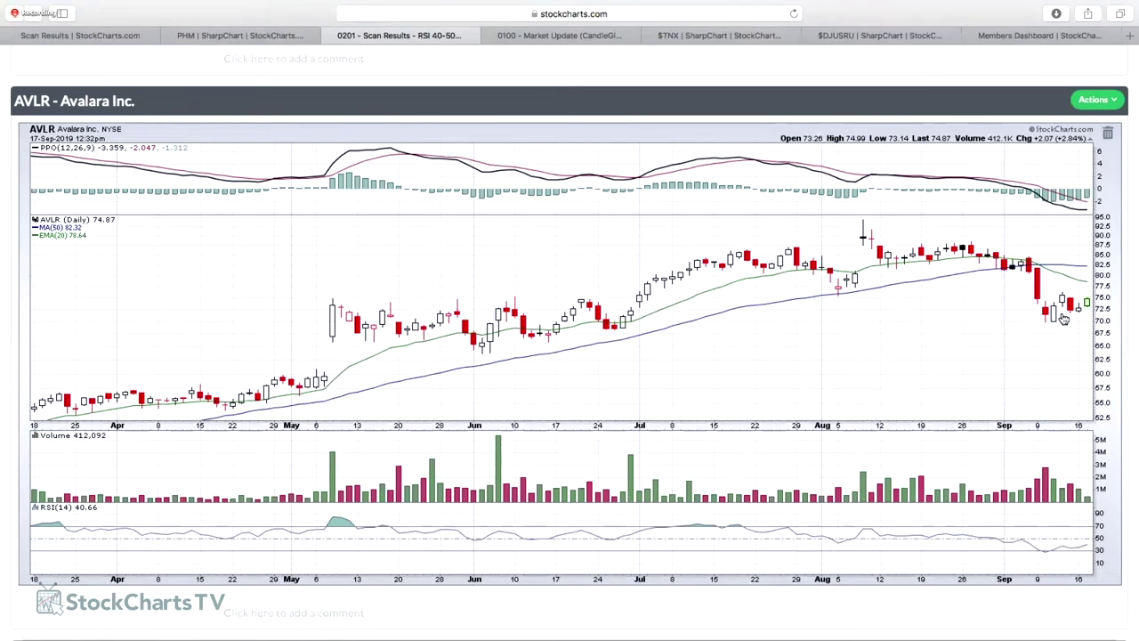
pyautogui.scroll(-3, 1064, 319)
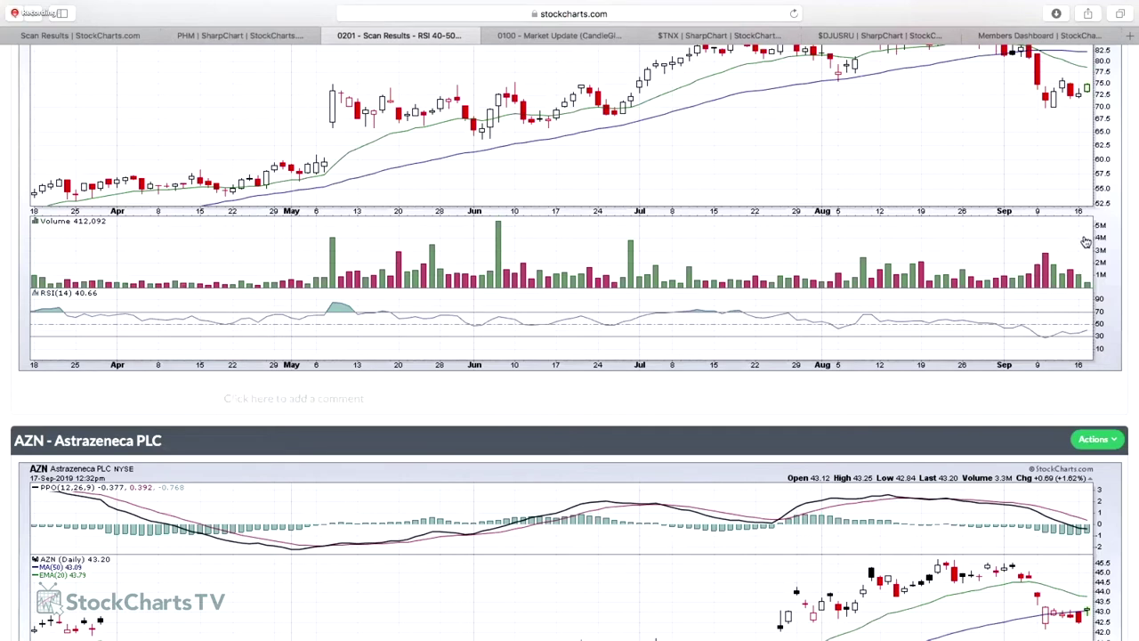
# Open the Corelogic (CLGX) chart in the Relative Chart 1 Year style, compare it with $DJUSIV and $SPX, and return to the ChartList summary.
pyautogui.scroll(-1, 1086, 247)
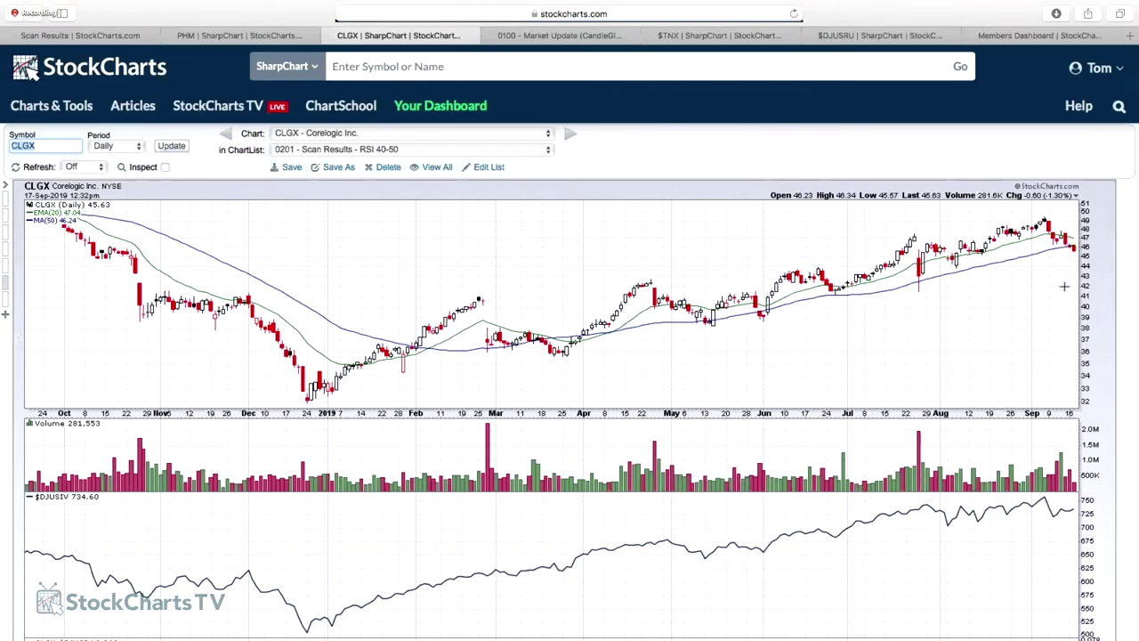
pyautogui.scroll(-5, 1086, 246)
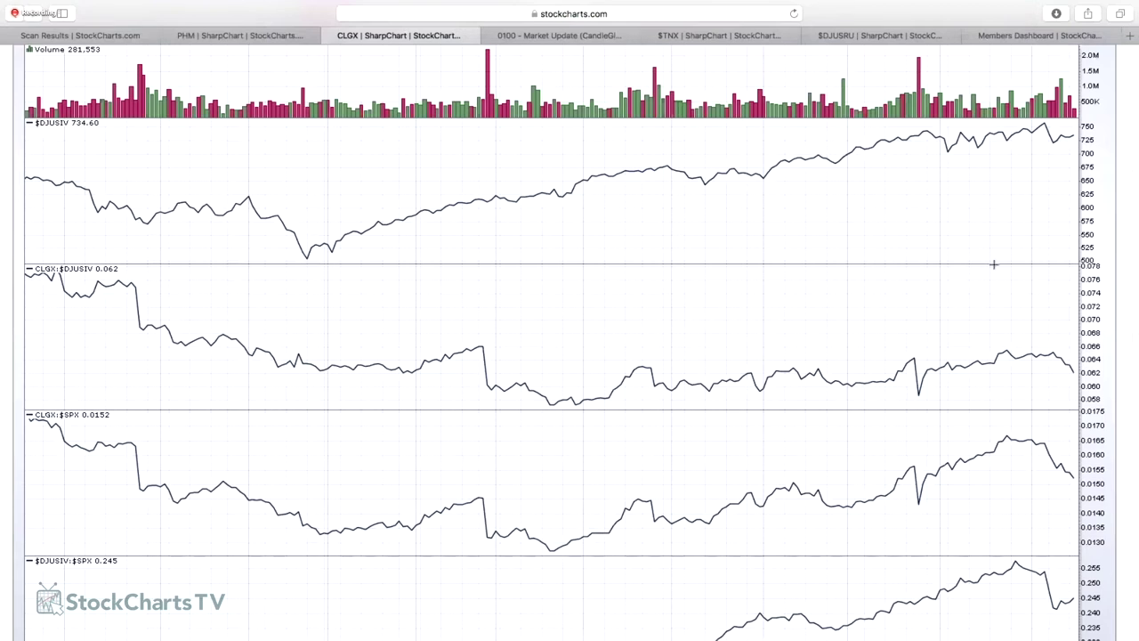
pyautogui.scroll(5, 1057, 244)
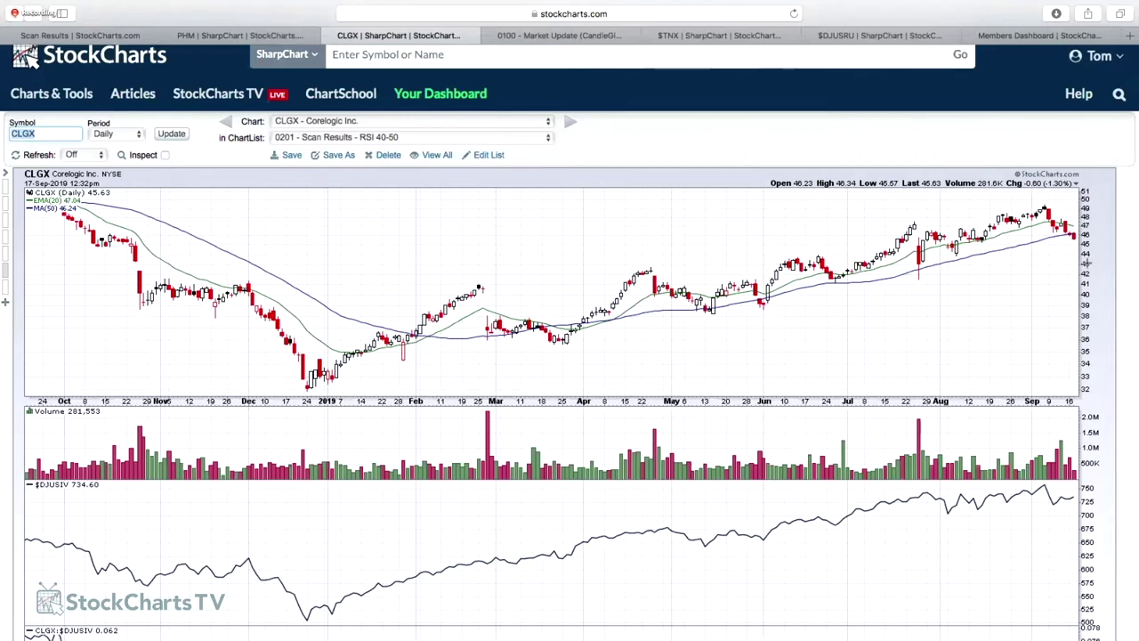
pyautogui.click(64, 29)
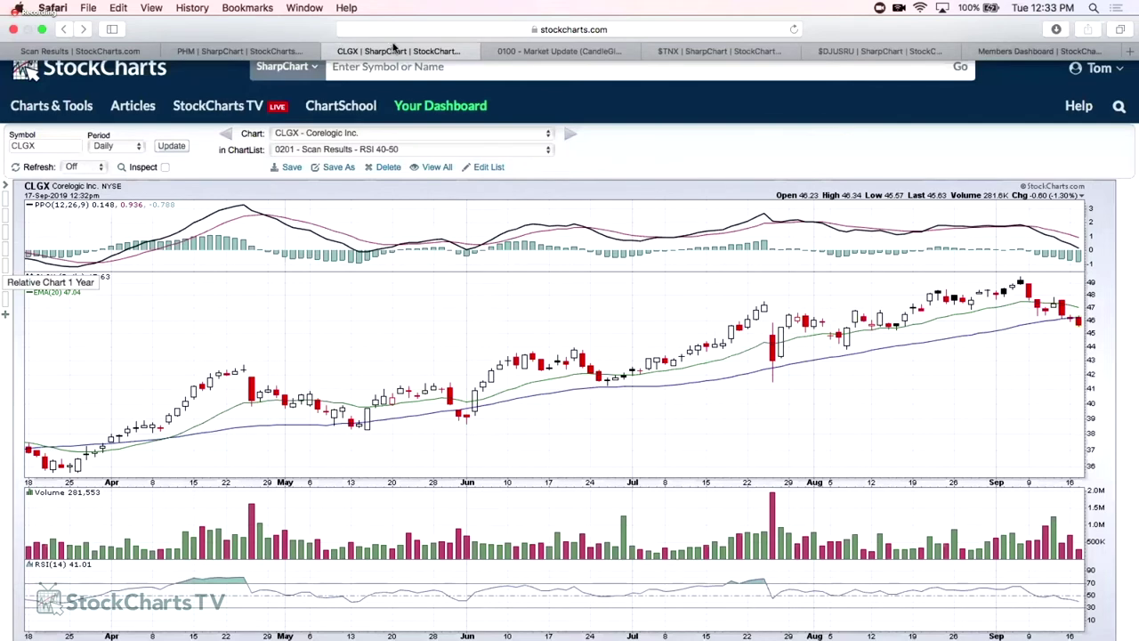
pyautogui.press('super+bracketleft')
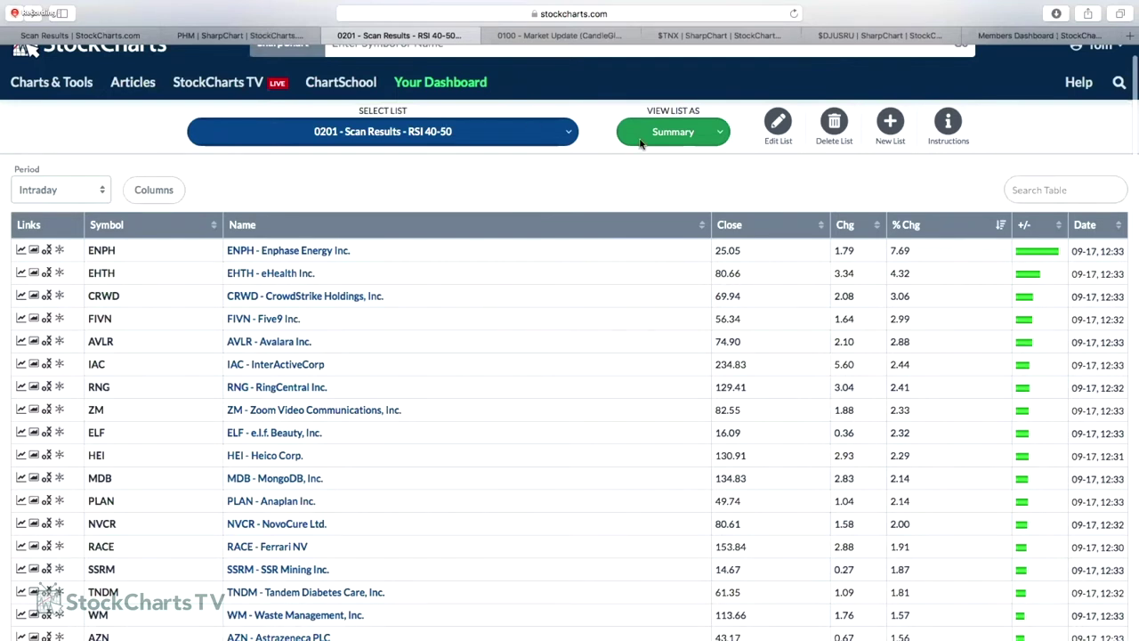
# Add the Sector, Industry, SCTR and U columns to the ChartList summary table.
pyautogui.scroll(-1, 810, 213)
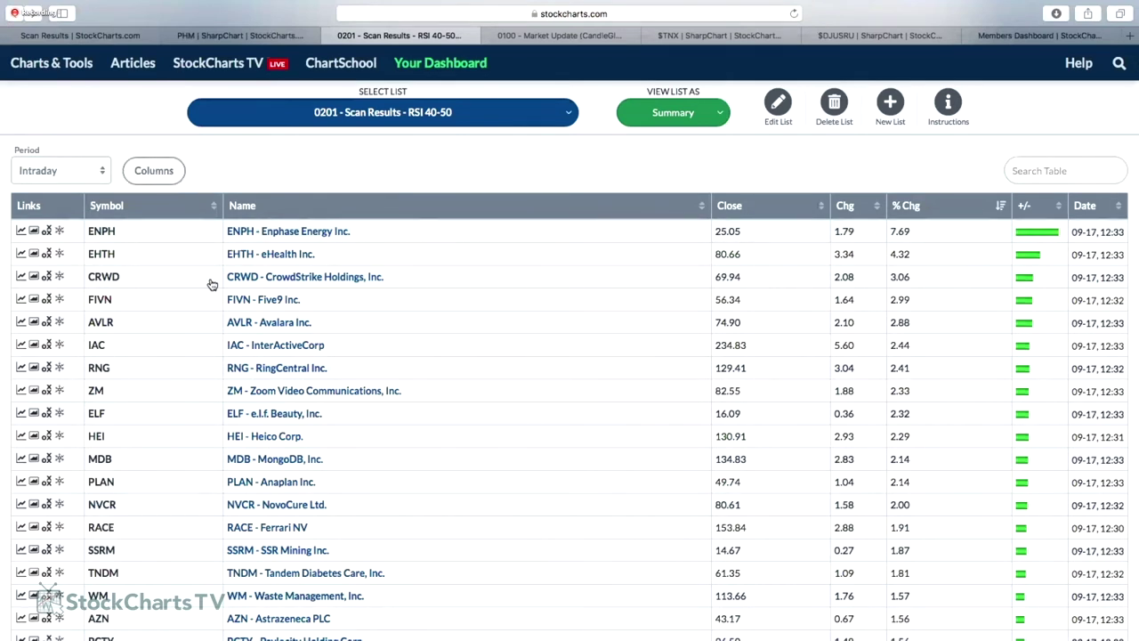
pyautogui.click(154, 173)
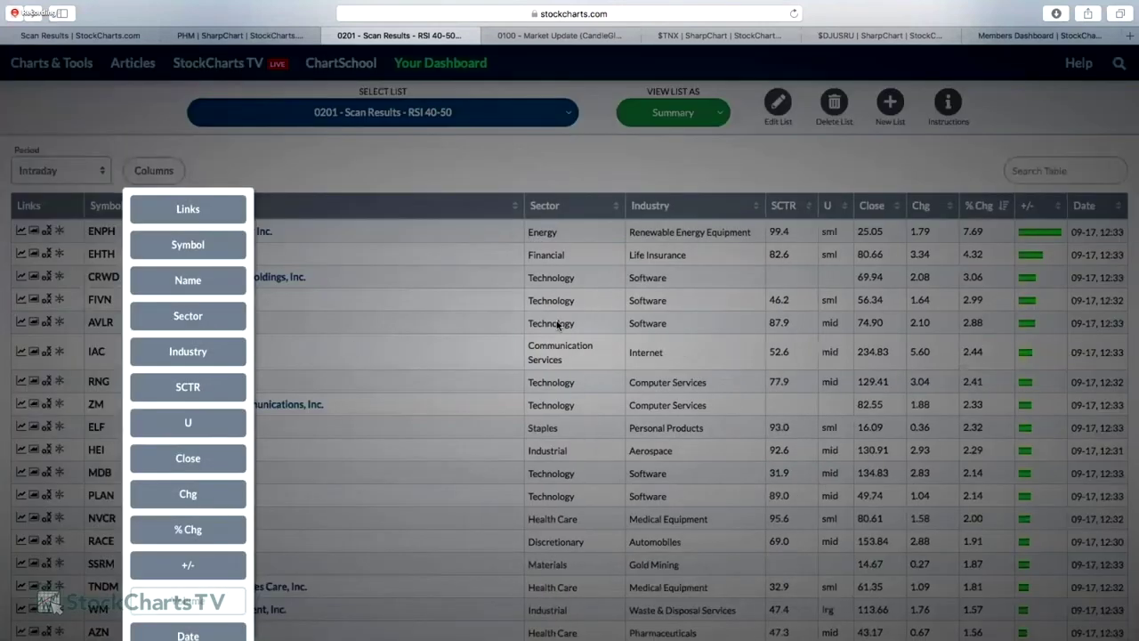
pyautogui.click(721, 195)
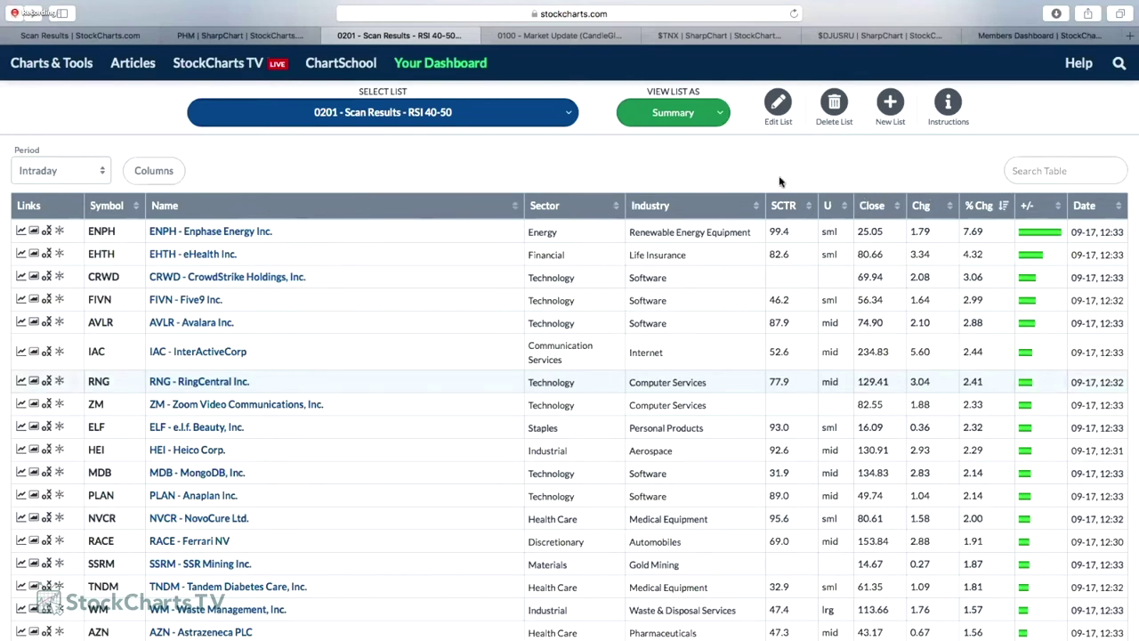
# Open the Enphase Energy (ENPH) chart, look up the SNAP chart from there, and go back to ENPH.
pyautogui.scroll(-1, 226, 184)
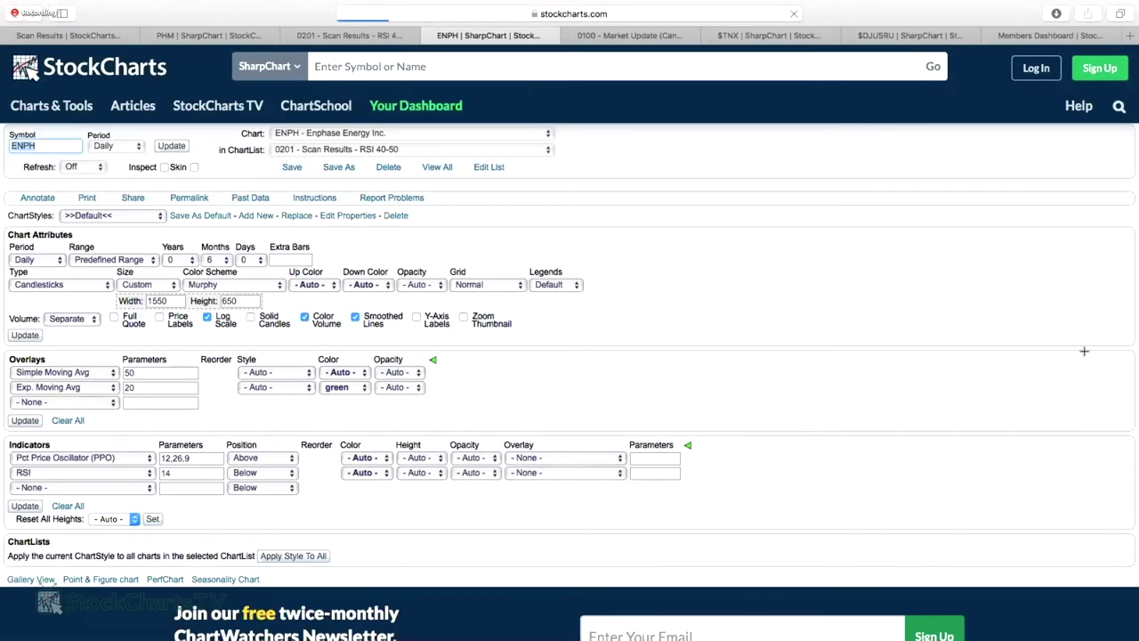
pyautogui.write('snap')
pyautogui.press('Return')
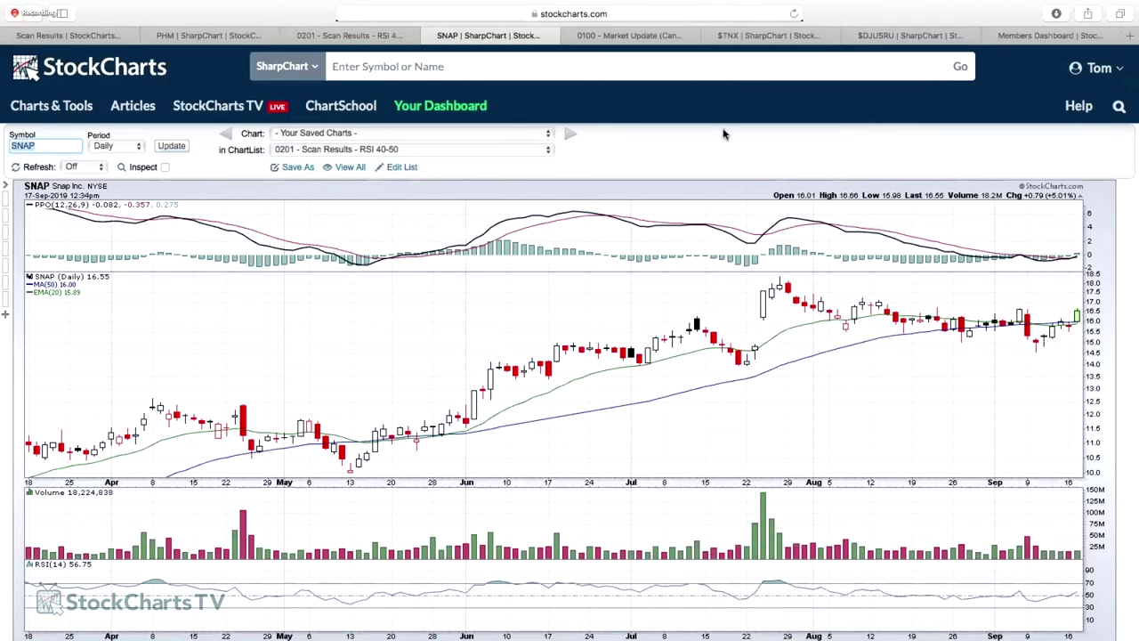
pyautogui.moveTo(47, 25)
pyautogui.click(64, 27)
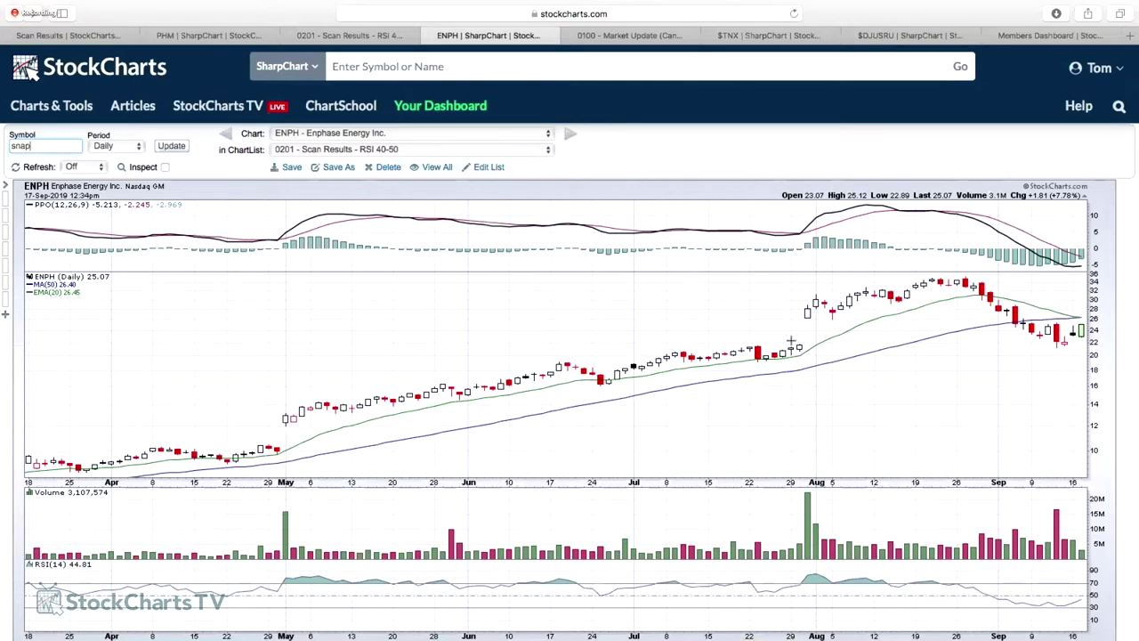
# Enable Inspect mode to examine the ENPH chart, and return to the 0201 - Scan Results - RSI 40-50 summary.
pyautogui.click(165, 168)
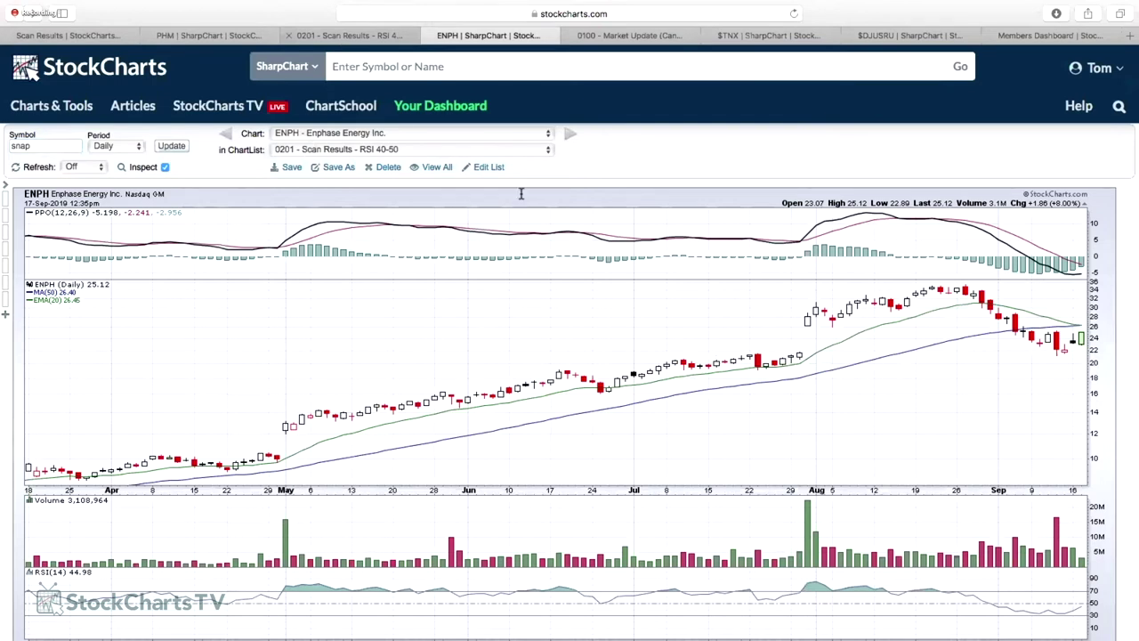
pyautogui.hotkey('ctrl', 'shift', 'Tab')
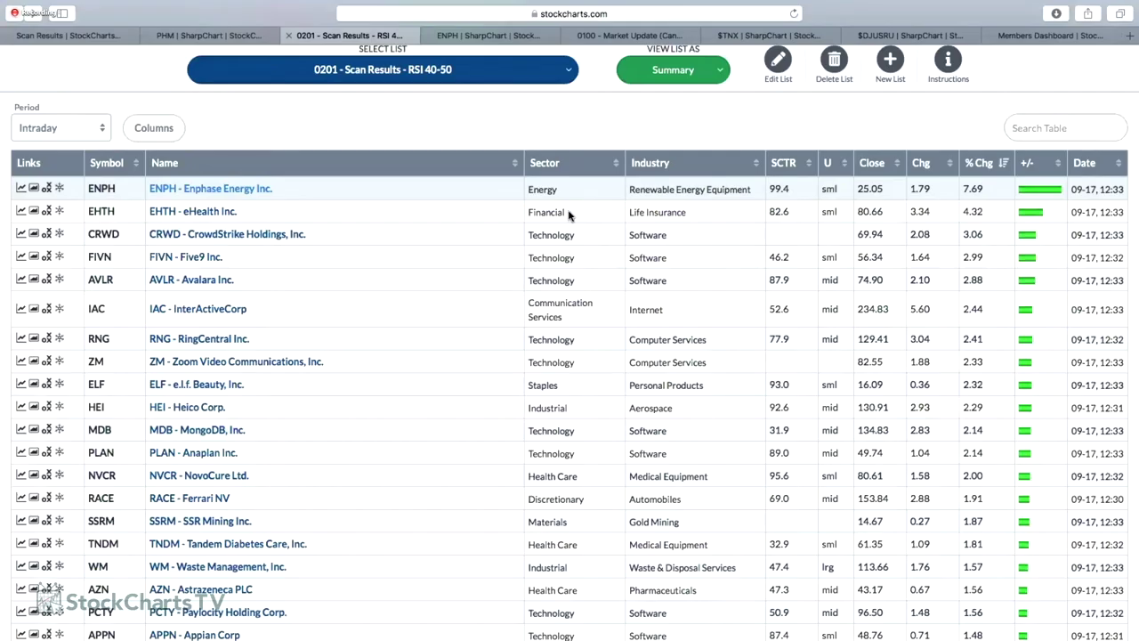
pyautogui.scroll(-2, 572, 215)
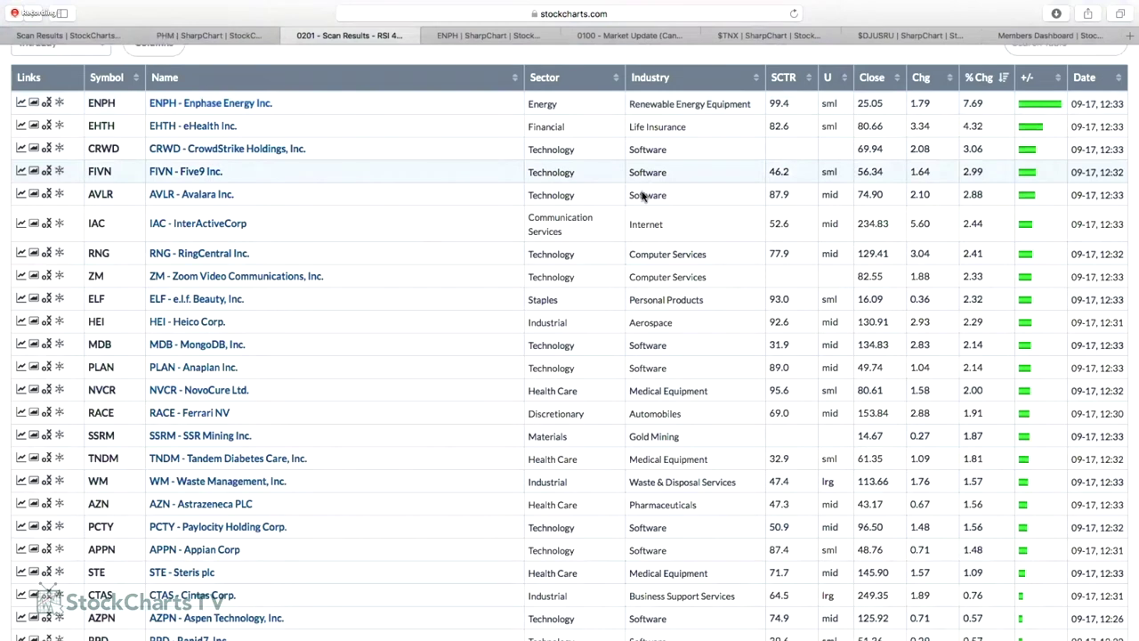
# Browse the 0201 - Scan Results - RSI 40-50 summary, open the Heico Corp. (HEI) chart and examine its price, PPO and RSI.
pyautogui.scroll(1, 661, 267)
pyautogui.scroll(-1, 663, 306)
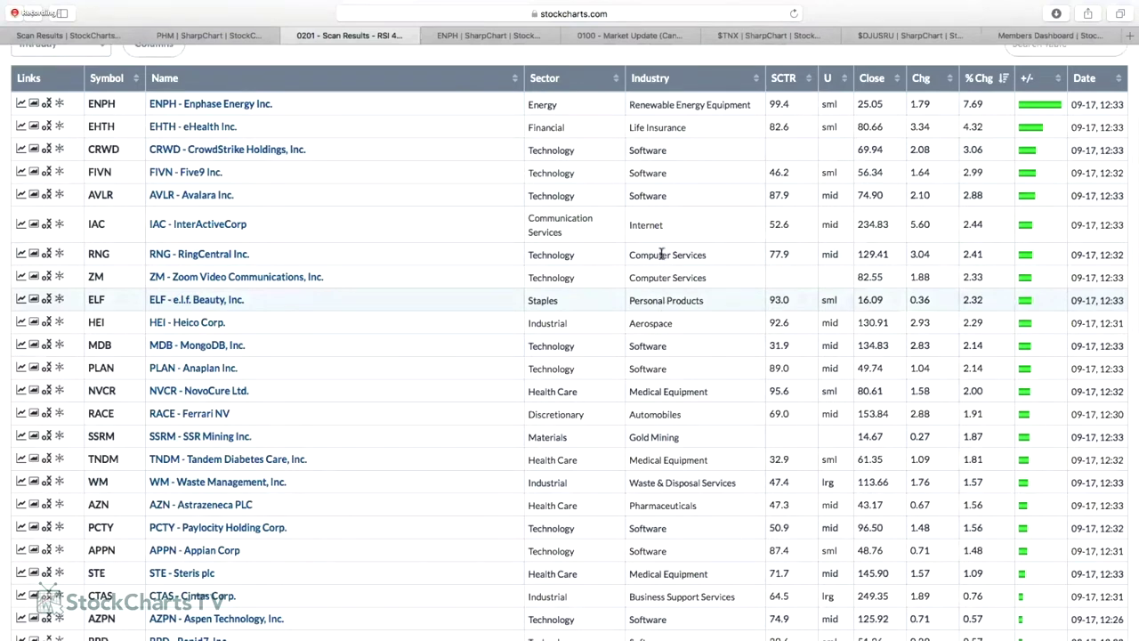
pyautogui.scroll(-1, 374, 272)
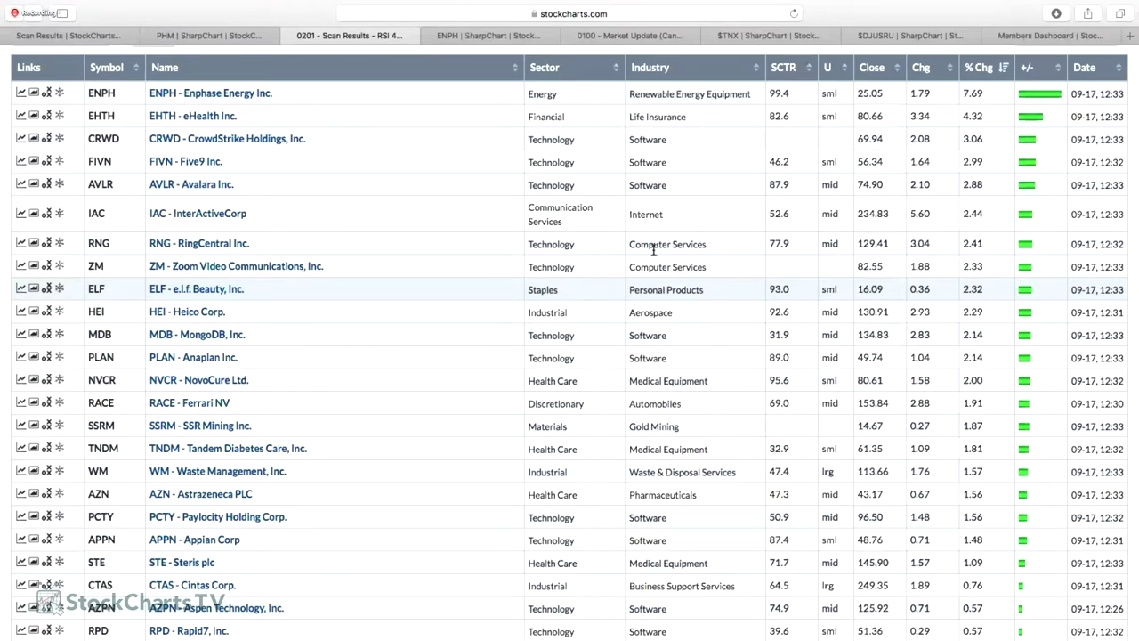
pyautogui.scroll(-3, 653, 250)
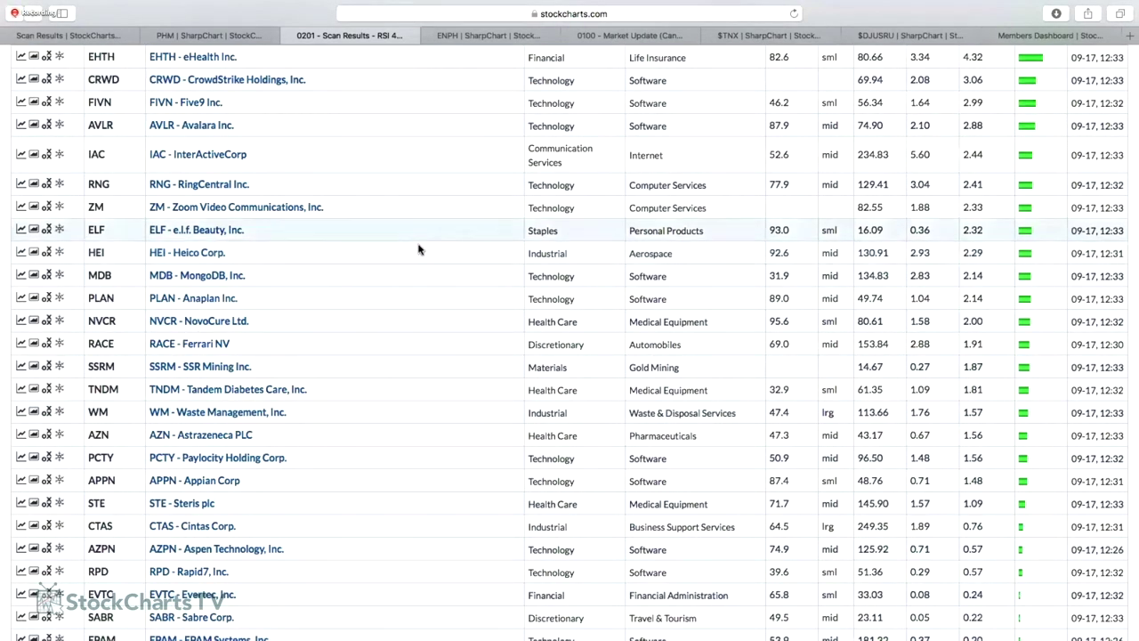
pyautogui.click(200, 255)
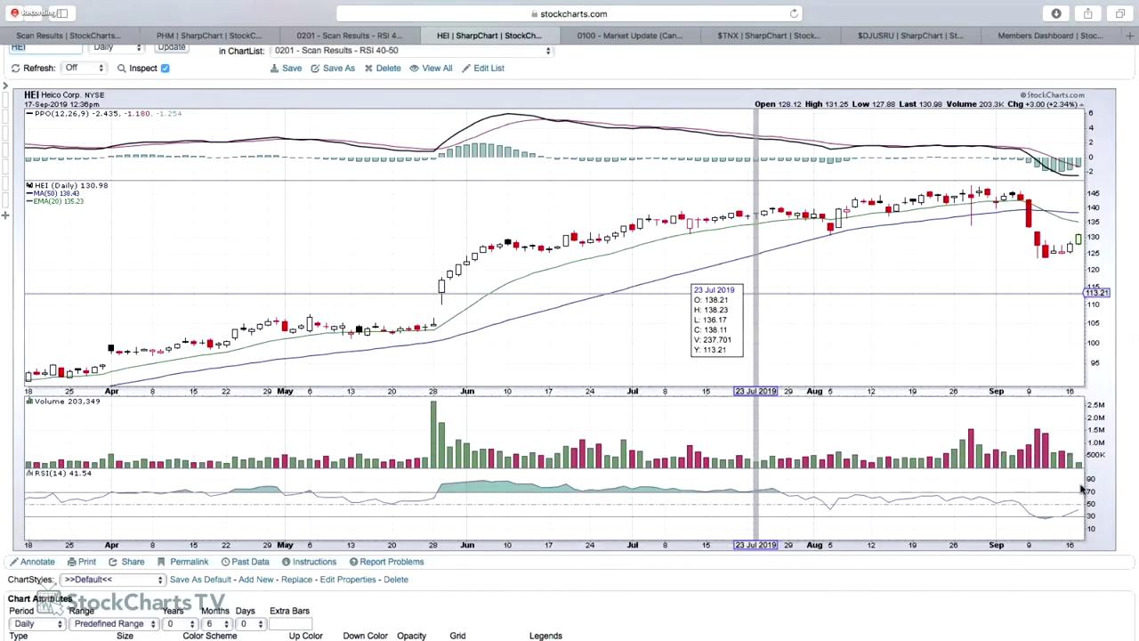
pyautogui.scroll(-1, 1059, 463)
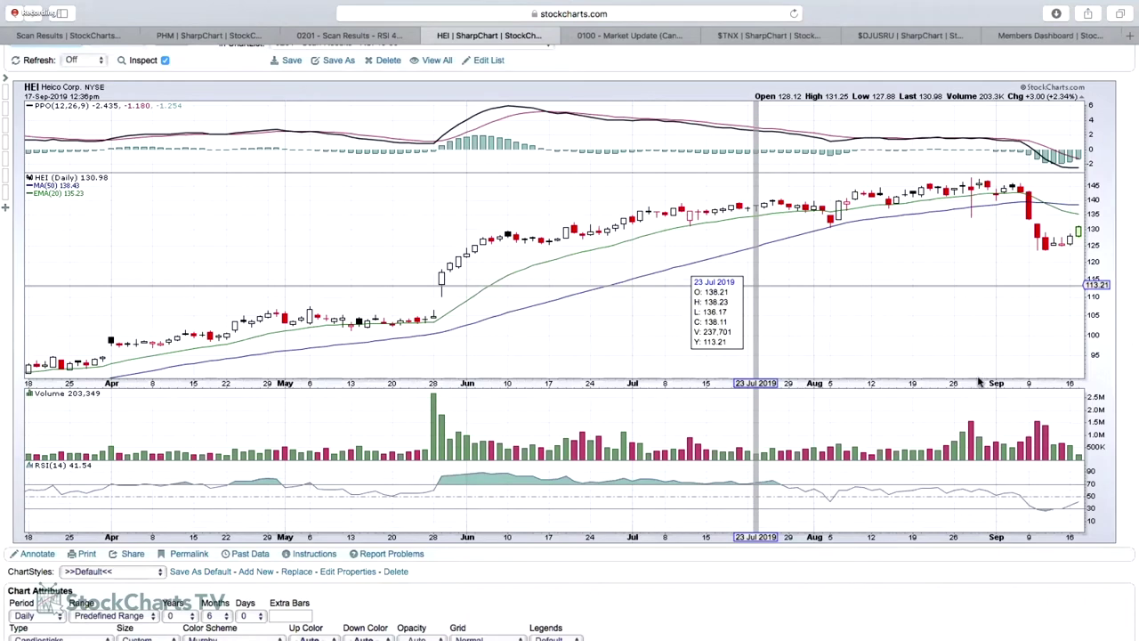
pyautogui.scroll(-2, 977, 405)
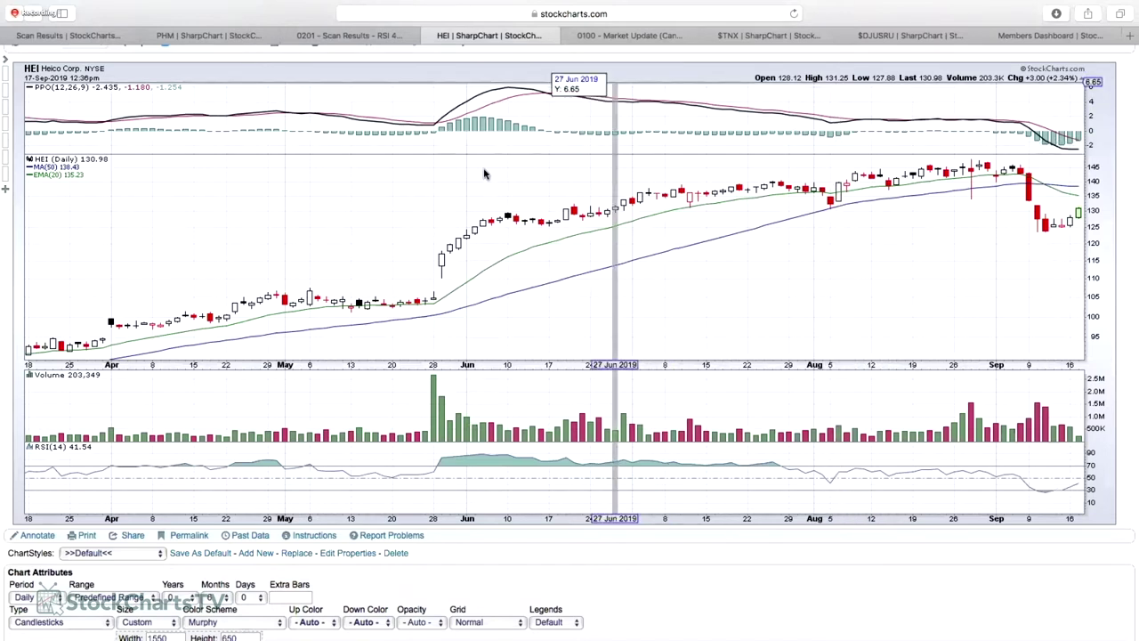
pyautogui.scroll(1, 508, 187)
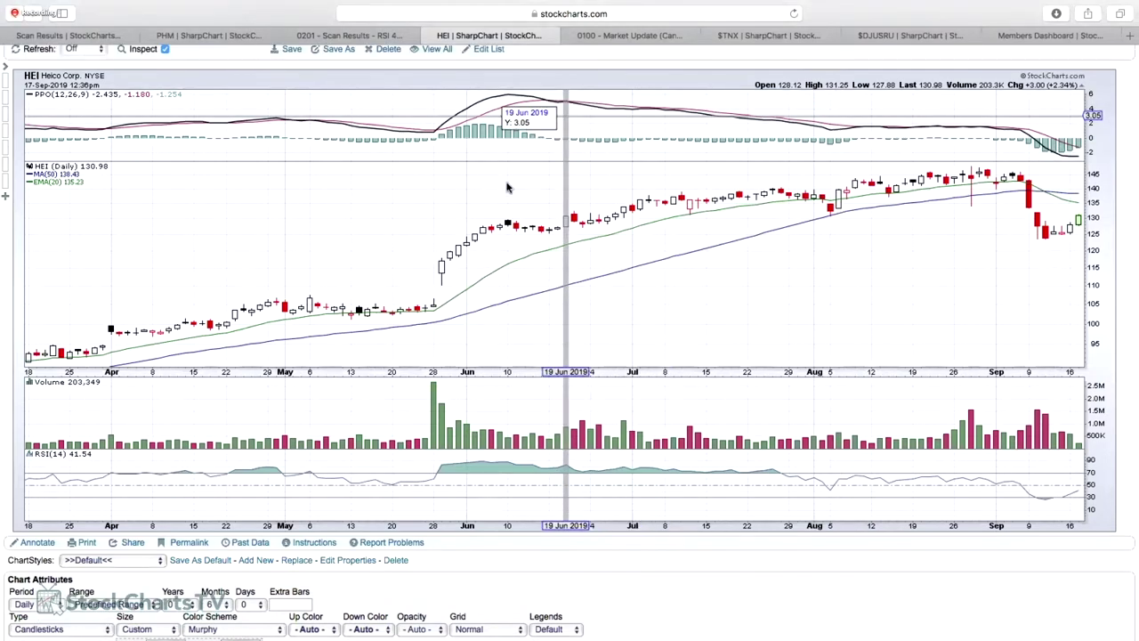
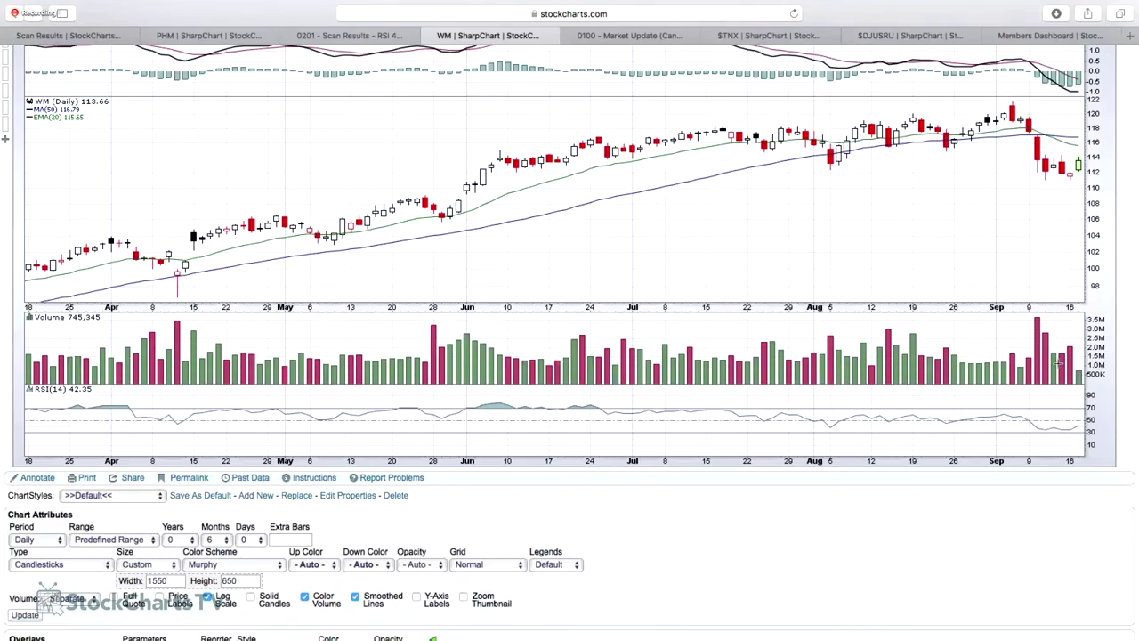
# Annotate the Waste Management (WM) daily chart with horizontal support lines at about 109 and 113, and exit ChartNotes.
pyautogui.scroll(-3, 976, 309)
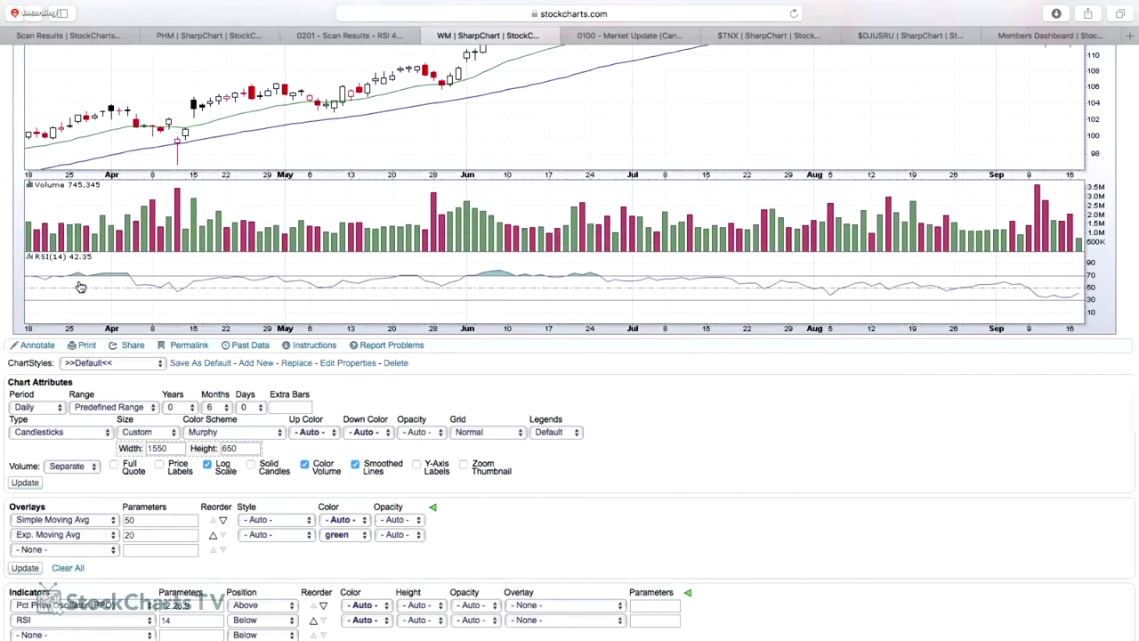
pyautogui.scroll(-1, 151, 374)
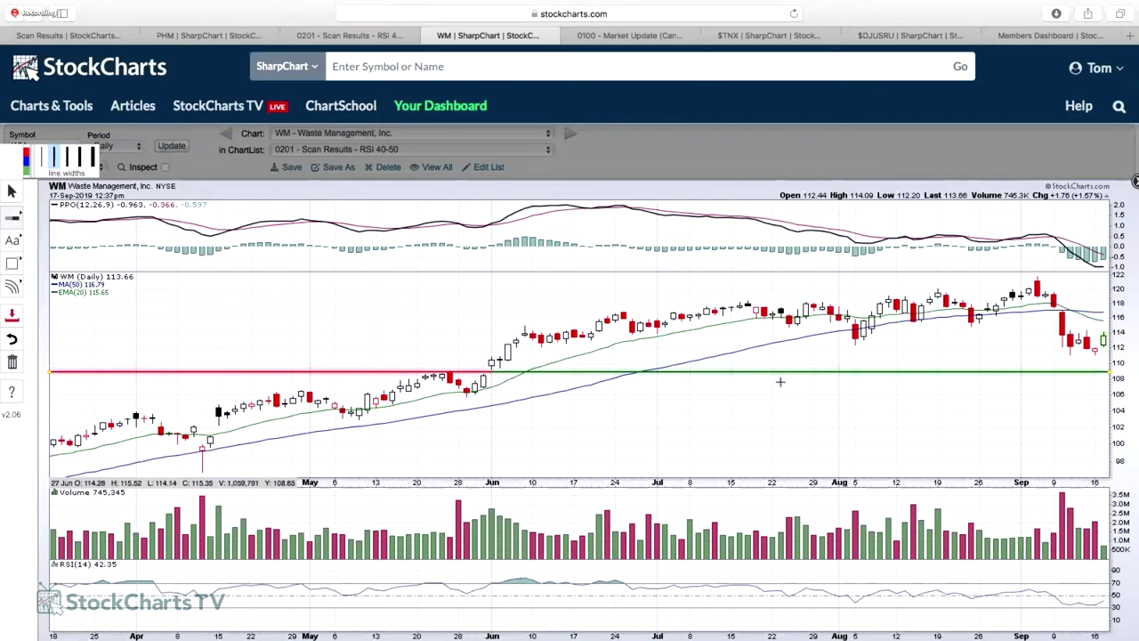
pyautogui.click(857, 339)
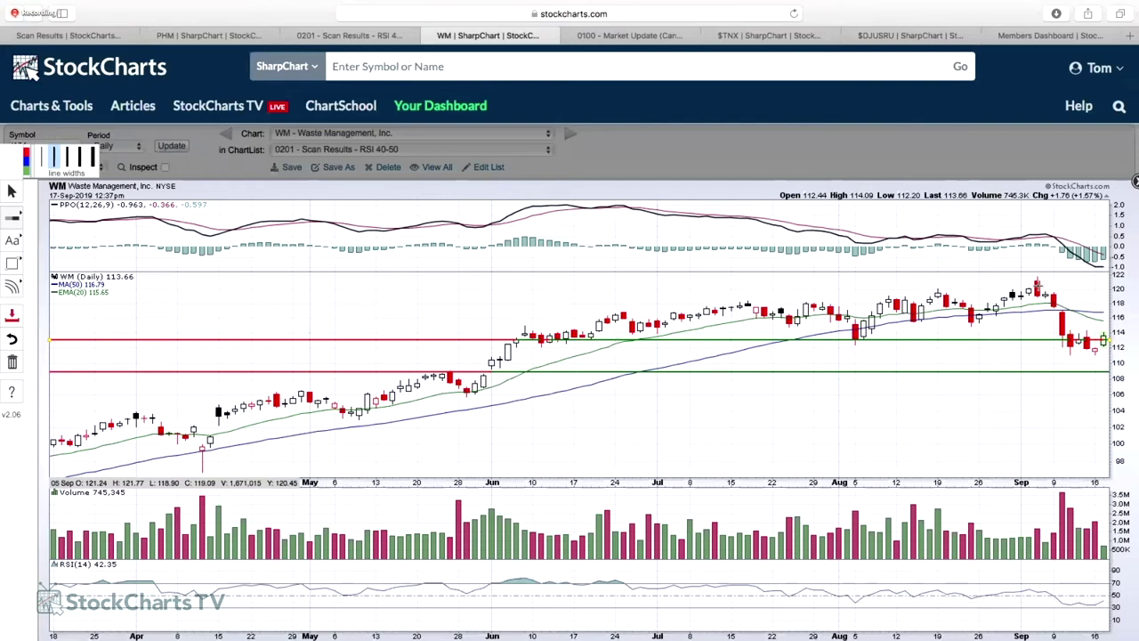
pyautogui.hscroll(1, 569, 383)
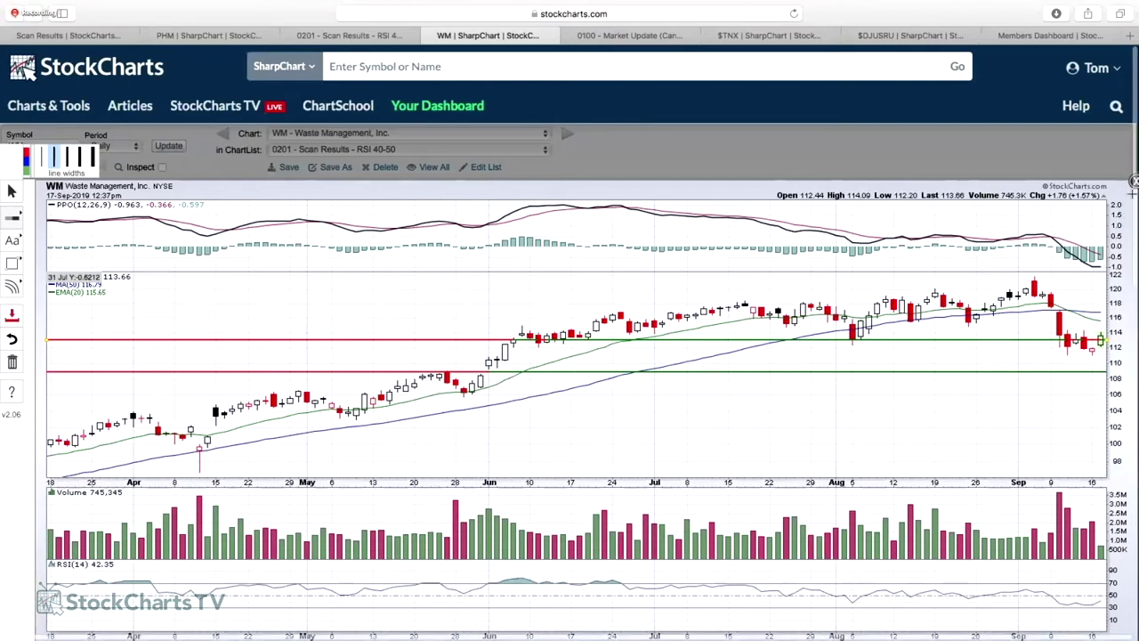
pyautogui.hscroll(2, 1132, 183)
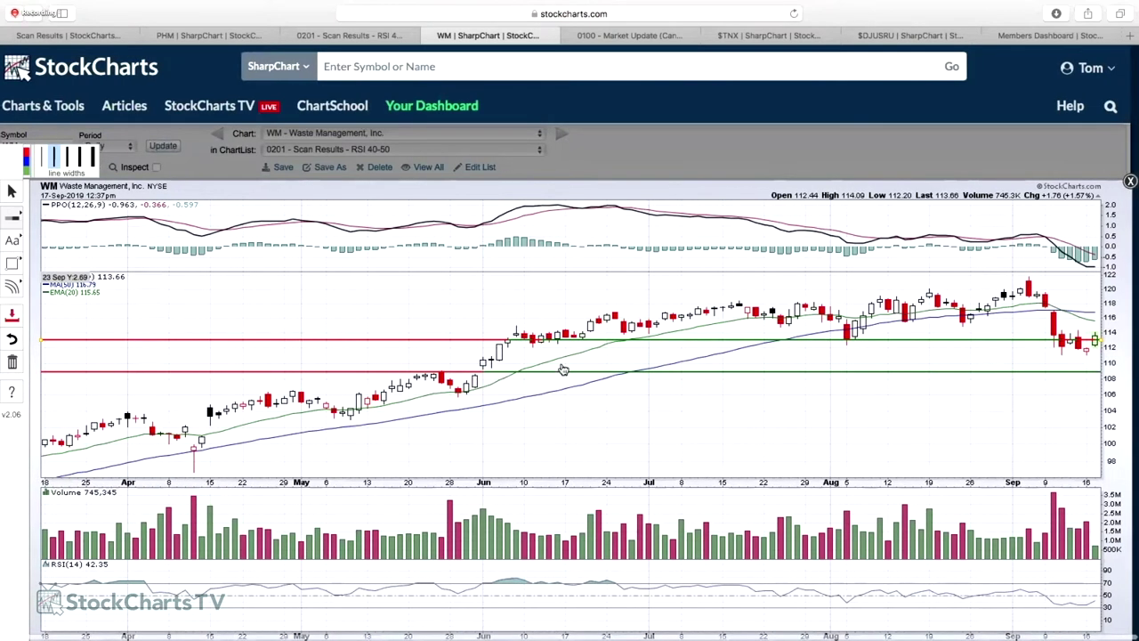
pyautogui.click(105, 34)
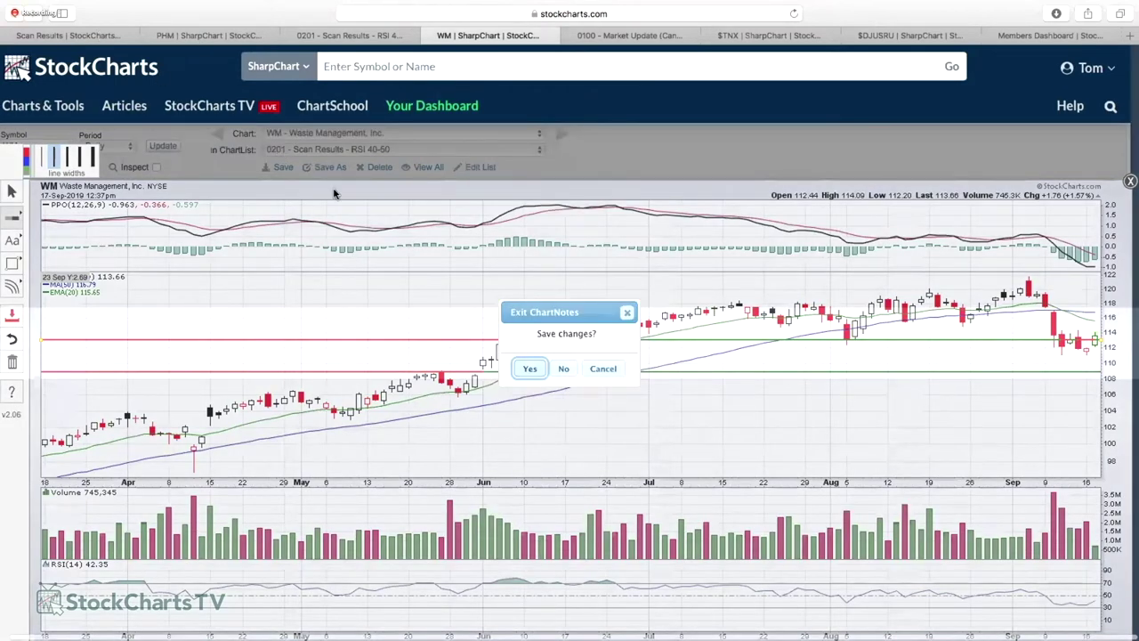
pyautogui.press('Return')
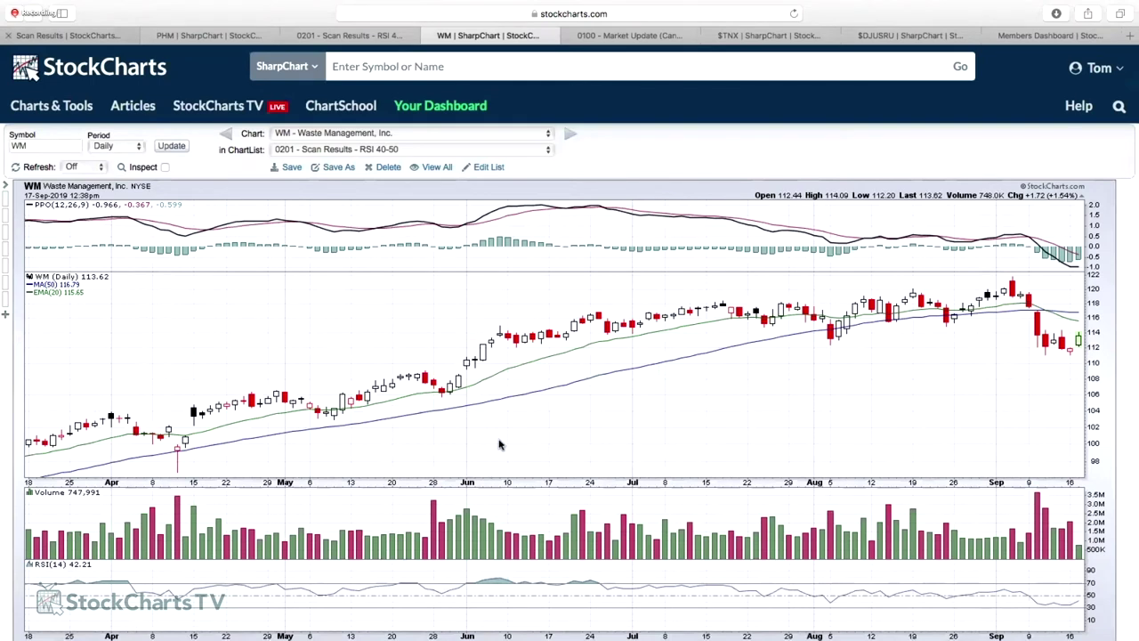
# Return to the Standard Scan Workbench through the members dashboard and load the saved scan 10am EST High Volume.
pyautogui.scroll(-5, 500, 445)
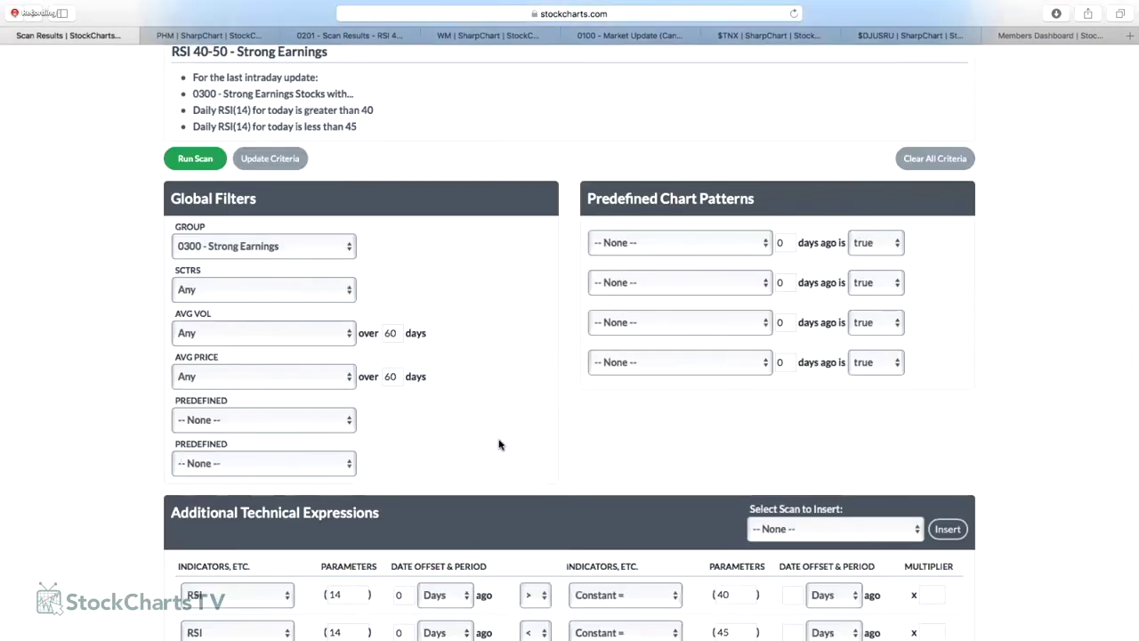
pyautogui.scroll(-5, 339, 245)
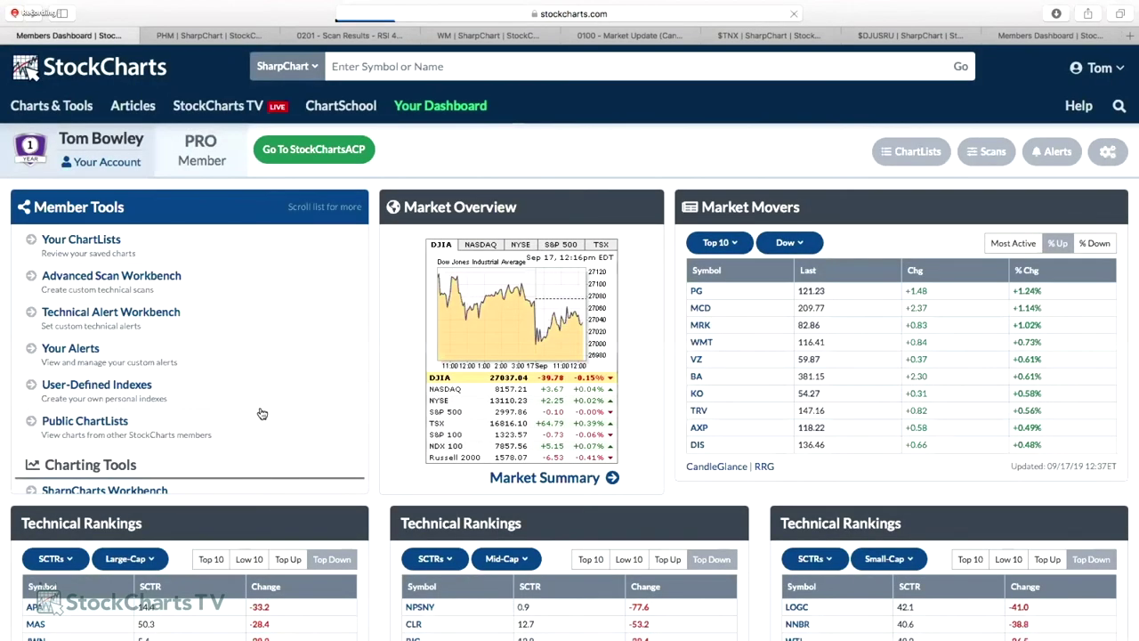
pyautogui.scroll(-6, 262, 413)
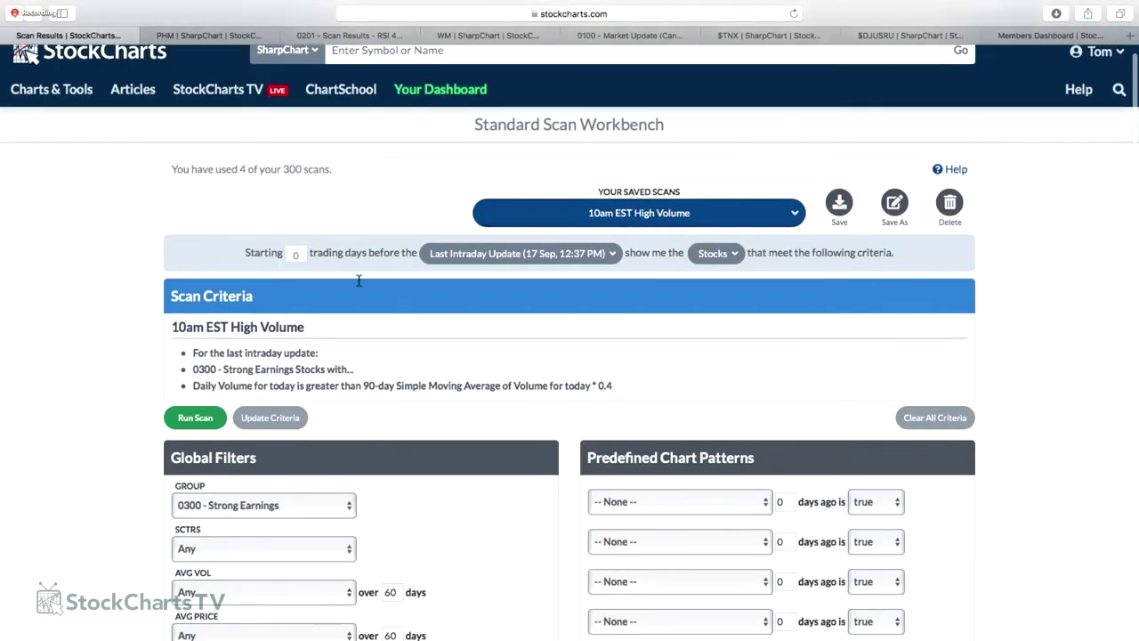
pyautogui.scroll(-3, 222, 258)
pyautogui.scroll(-1, 220, 255)
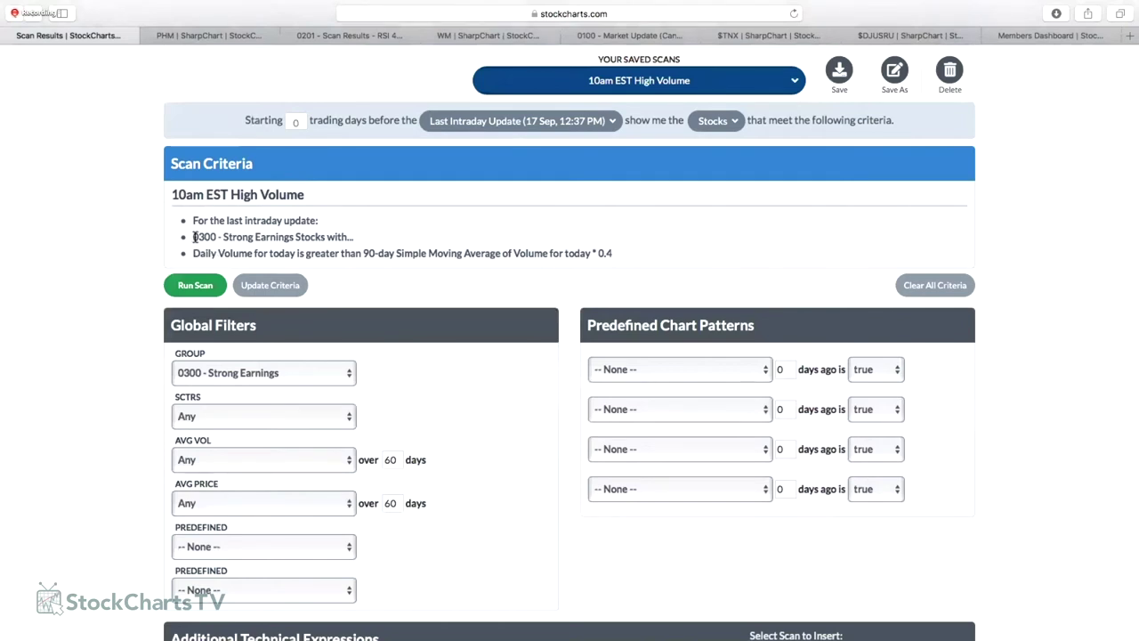
# Review the scan's 0300 - Strong Earnings group and its volume expression with the multiplier, and run the scan.
pyautogui.moveTo(192, 236); pyautogui.dragTo(349, 236)
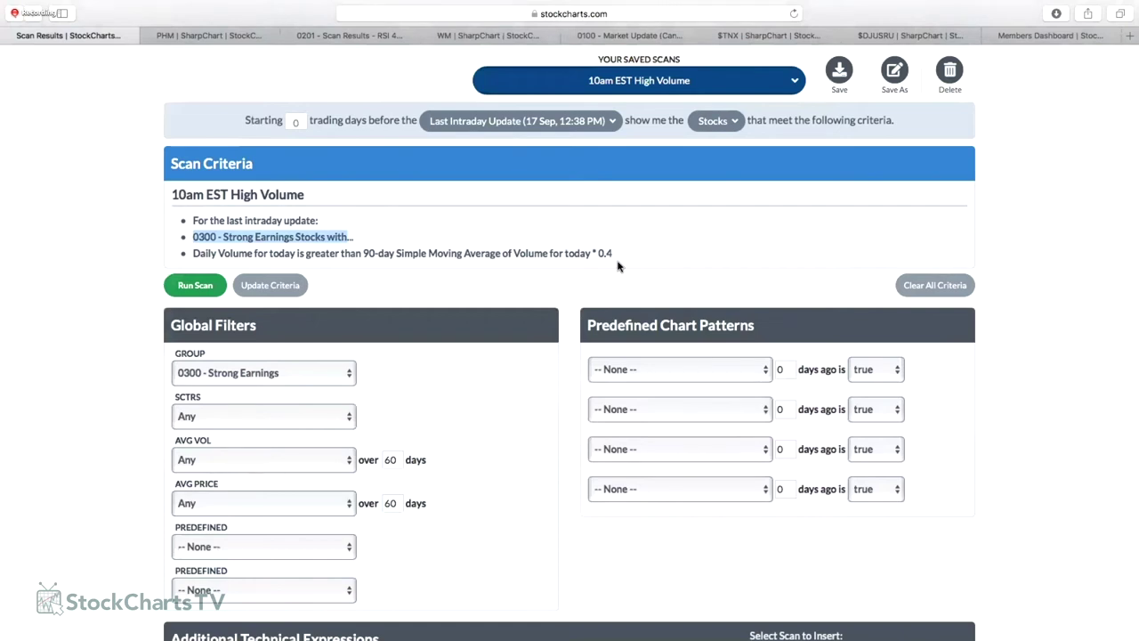
pyautogui.scroll(-1, 623, 267)
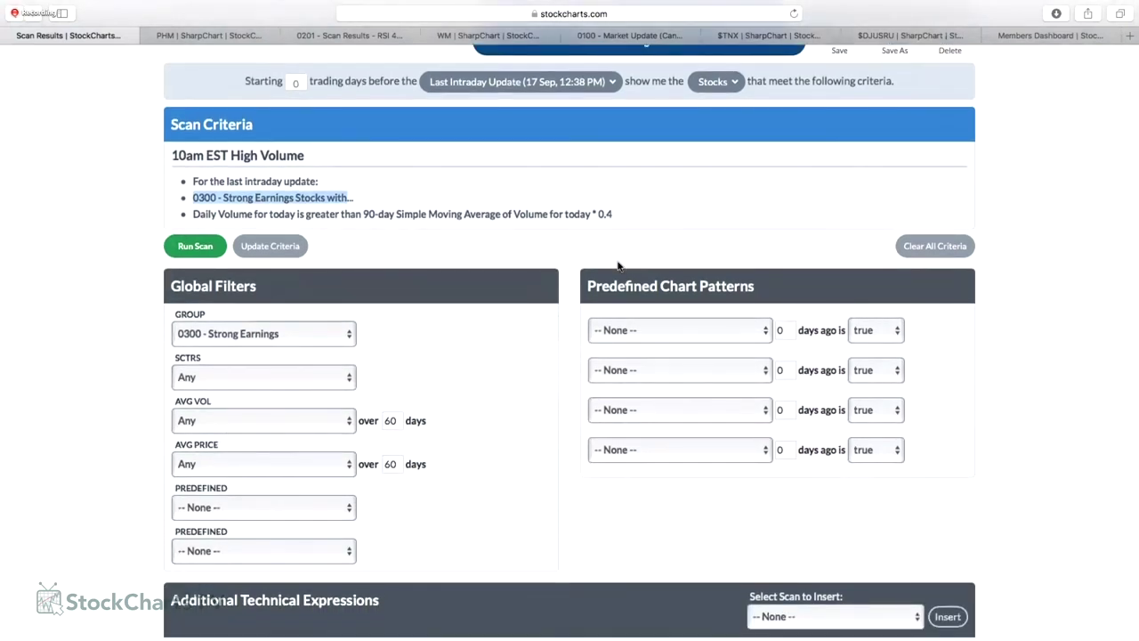
pyautogui.scroll(-6, 934, 280)
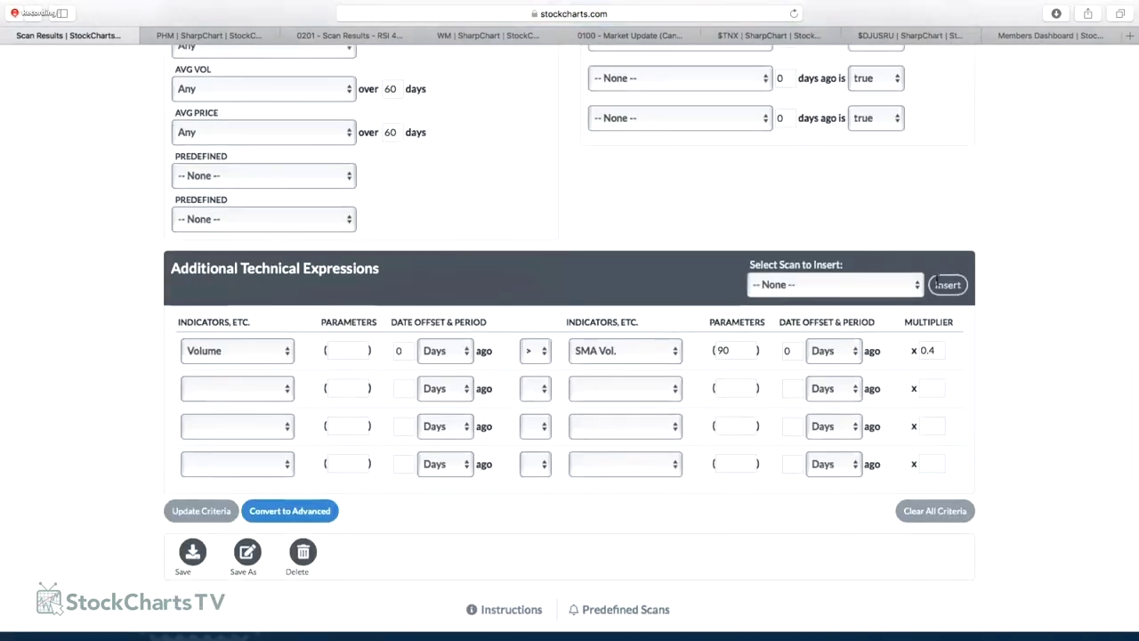
pyautogui.scroll(-1, 936, 282)
pyautogui.click(930, 281)
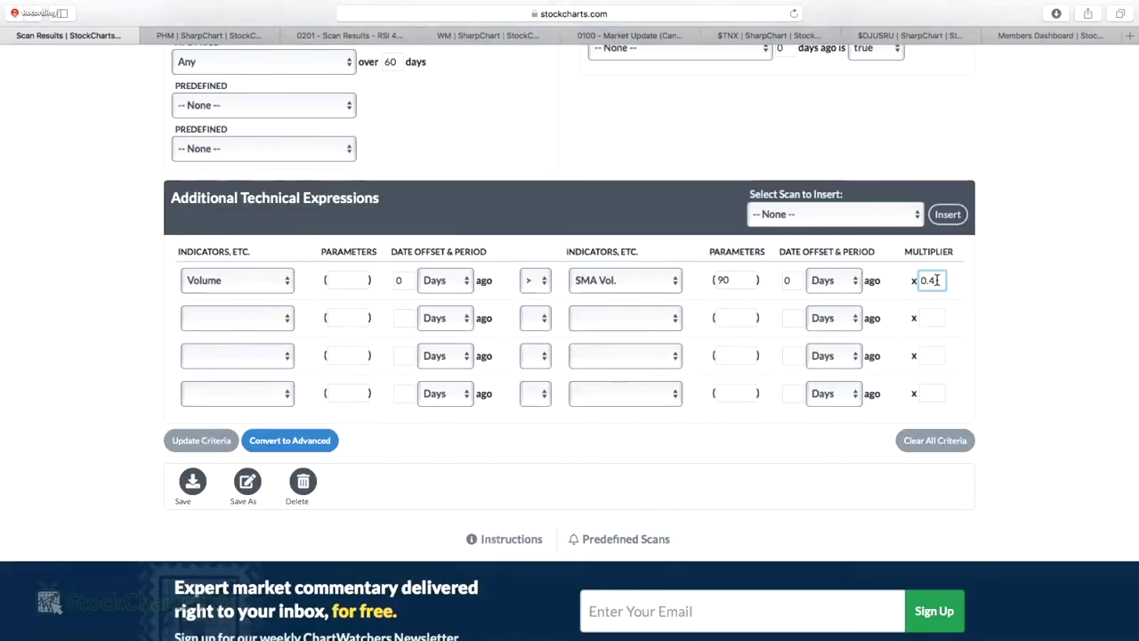
pyautogui.scroll(1, 441, 374)
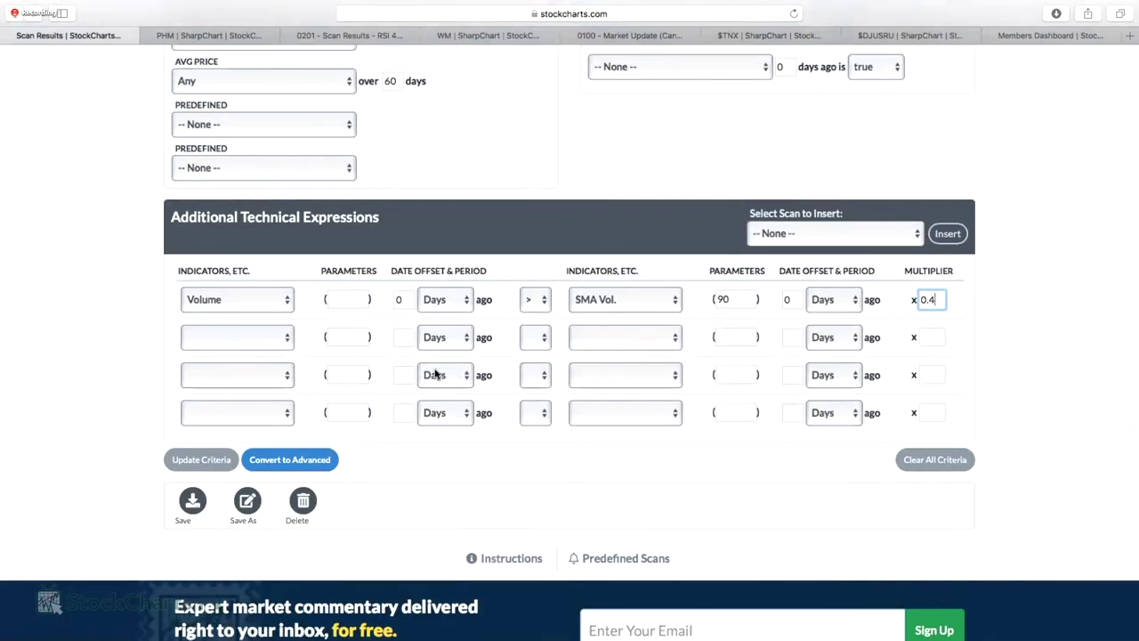
pyautogui.scroll(1, 436, 374)
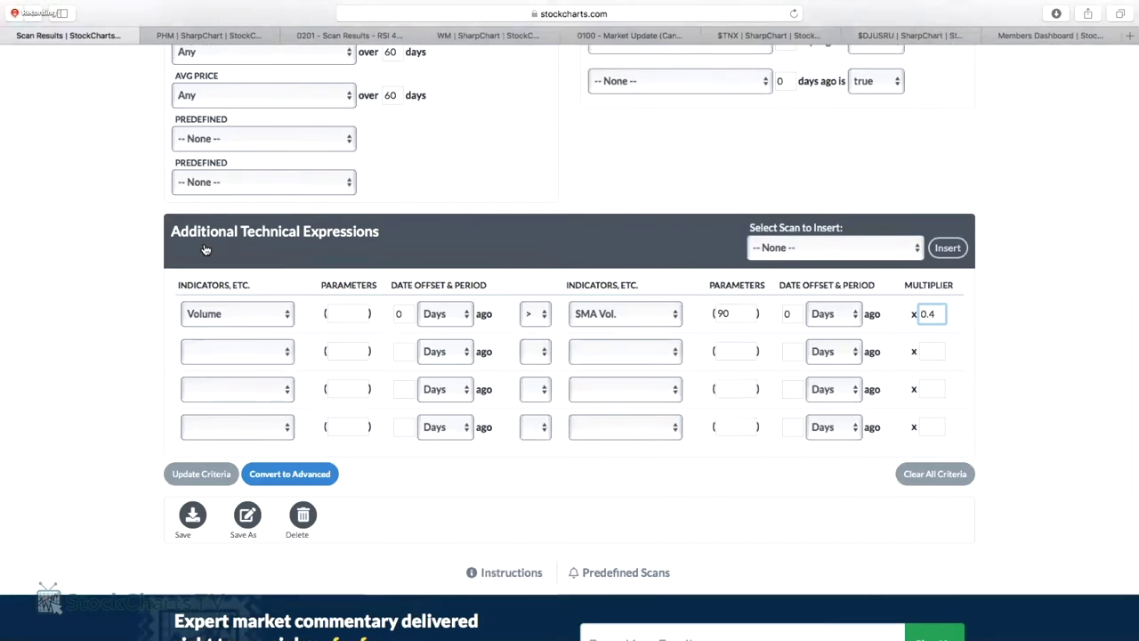
pyautogui.scroll(5, 205, 249)
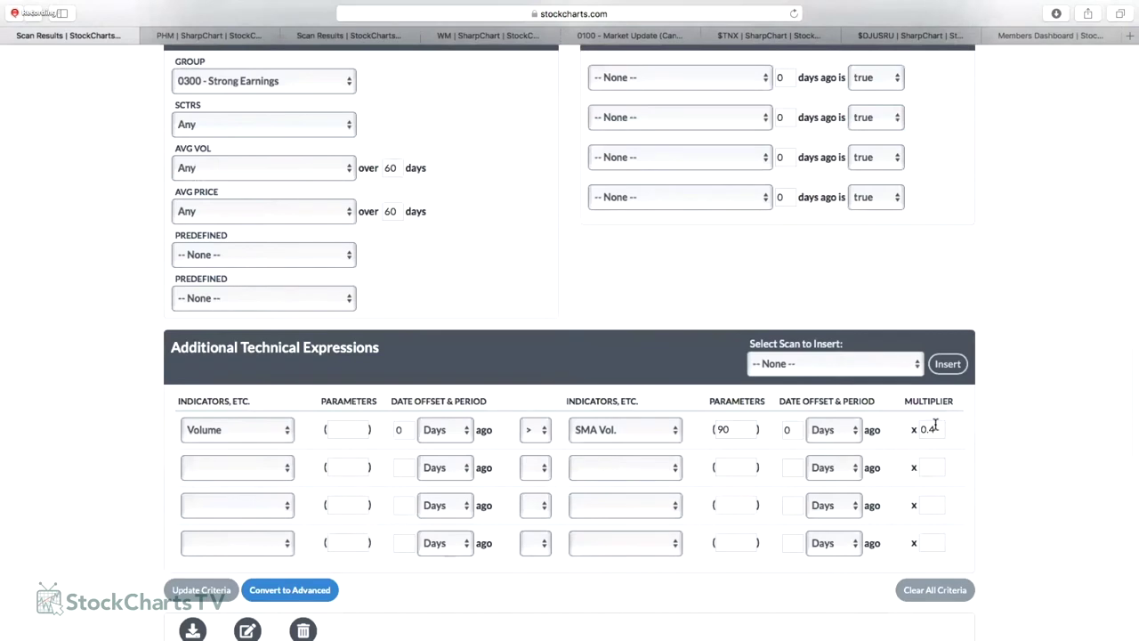
# Set the multiplier on the 90-day SMA volume to 1.2 and update the scan criteria.
pyautogui.click(930, 429)
pyautogui.press('BackSpace')
pyautogui.press('BackSpace')
pyautogui.press('BackSpace')
pyautogui.write('1.2')
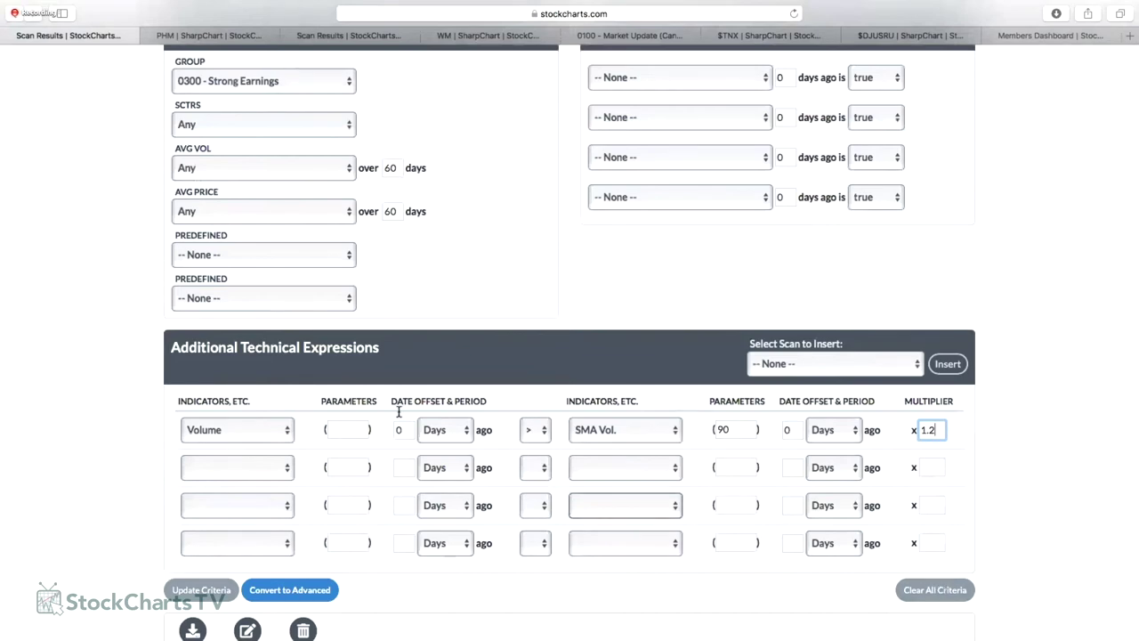
pyautogui.scroll(-3, 267, 453)
pyautogui.click(201, 463)
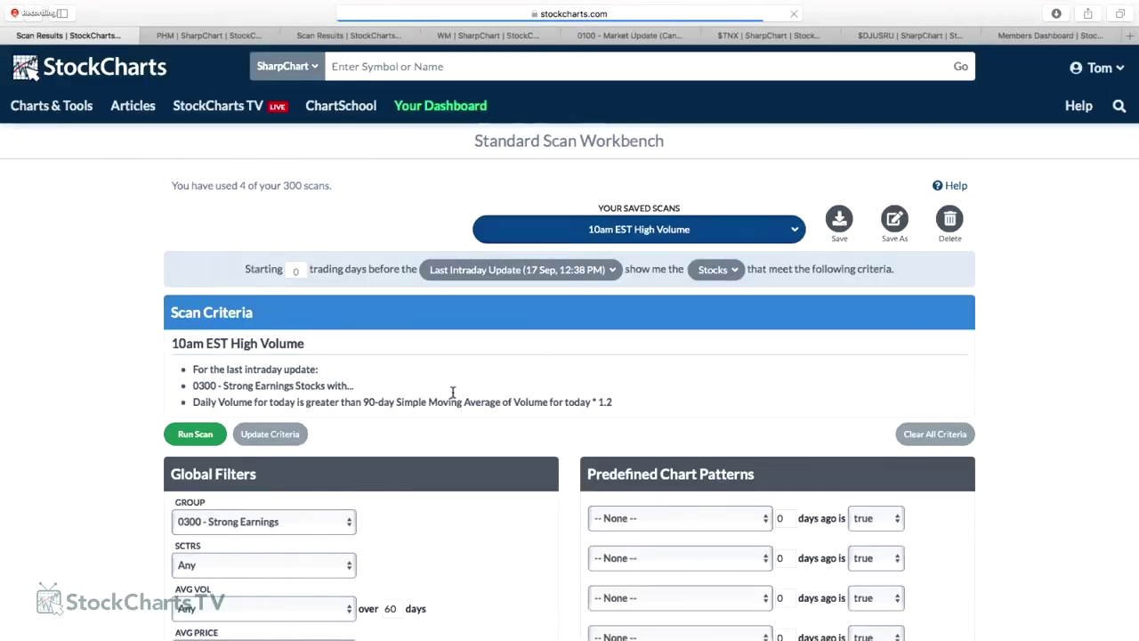
# Run the updated 10am EST High Volume scan and open the DR Horton (DHI) chart from its results.
pyautogui.hotkey('ctrl', 'Tab')
pyautogui.hotkey('ctrl', 'Tab')
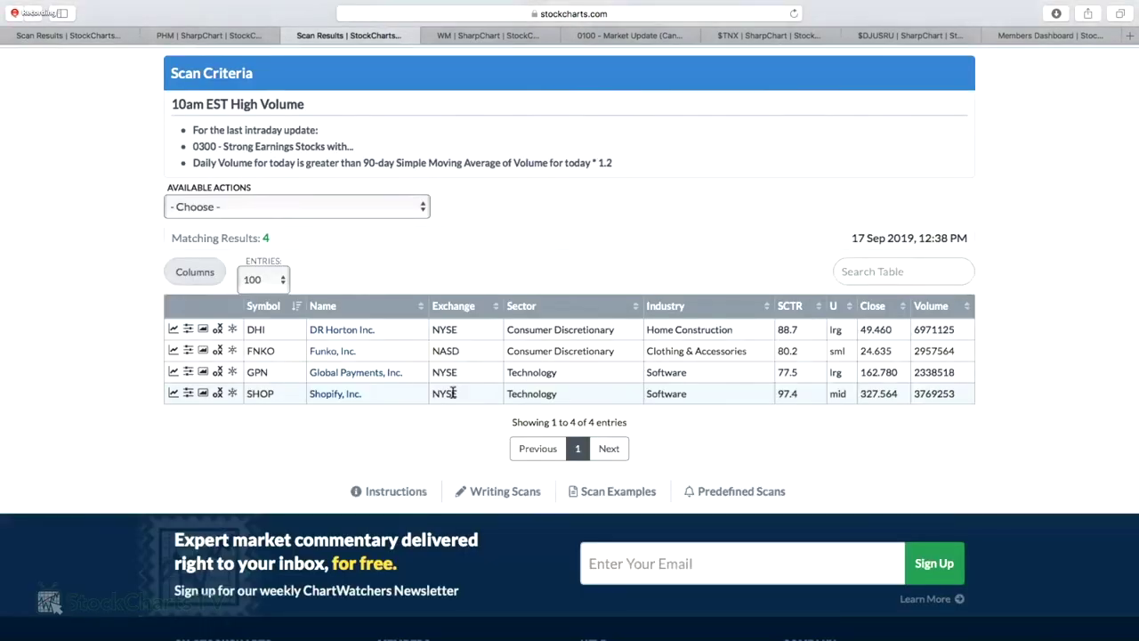
pyautogui.click(338, 331)
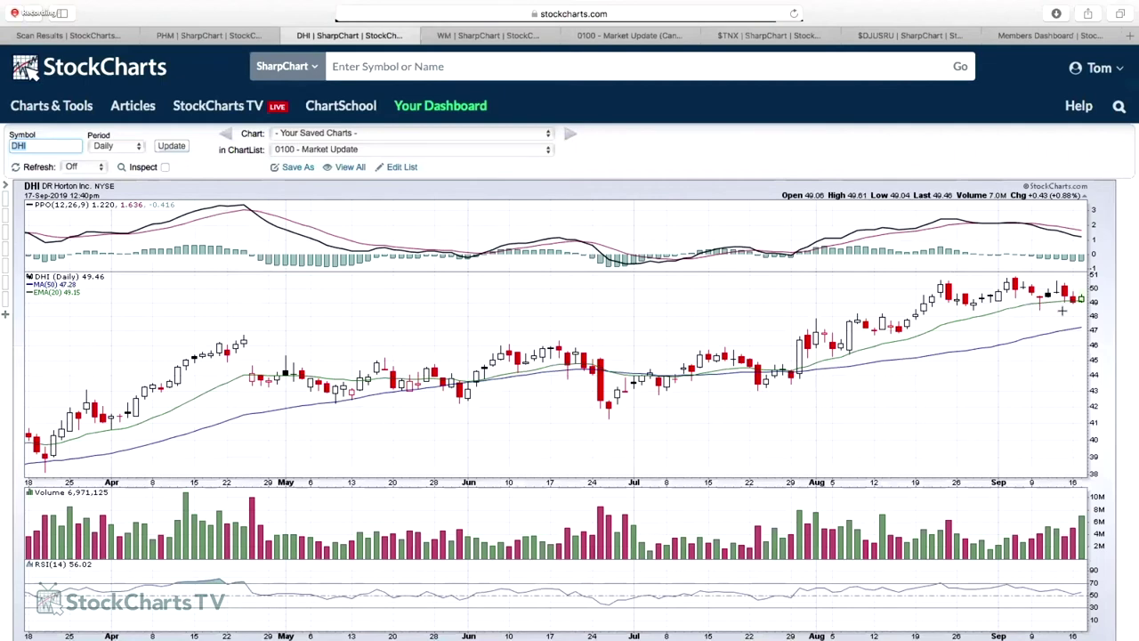
# Apply the Relative Chart 1 Year style to the DHI chart and compare the stock with $DJUSHB and $SPX.
pyautogui.scroll(-3, 534, 356)
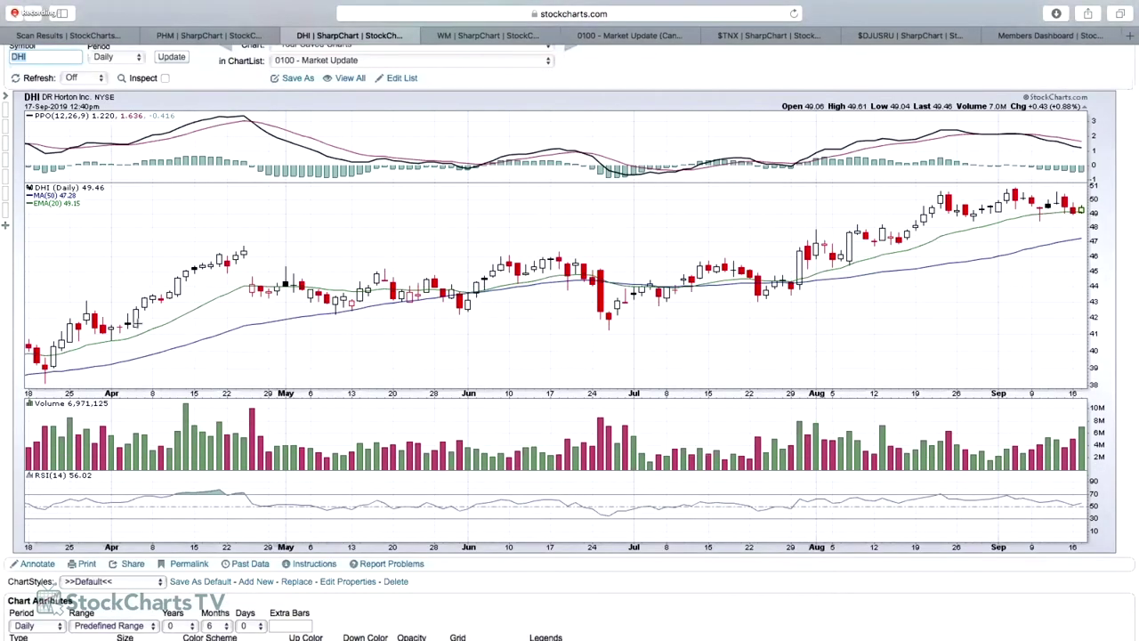
pyautogui.scroll(2, 48, 313)
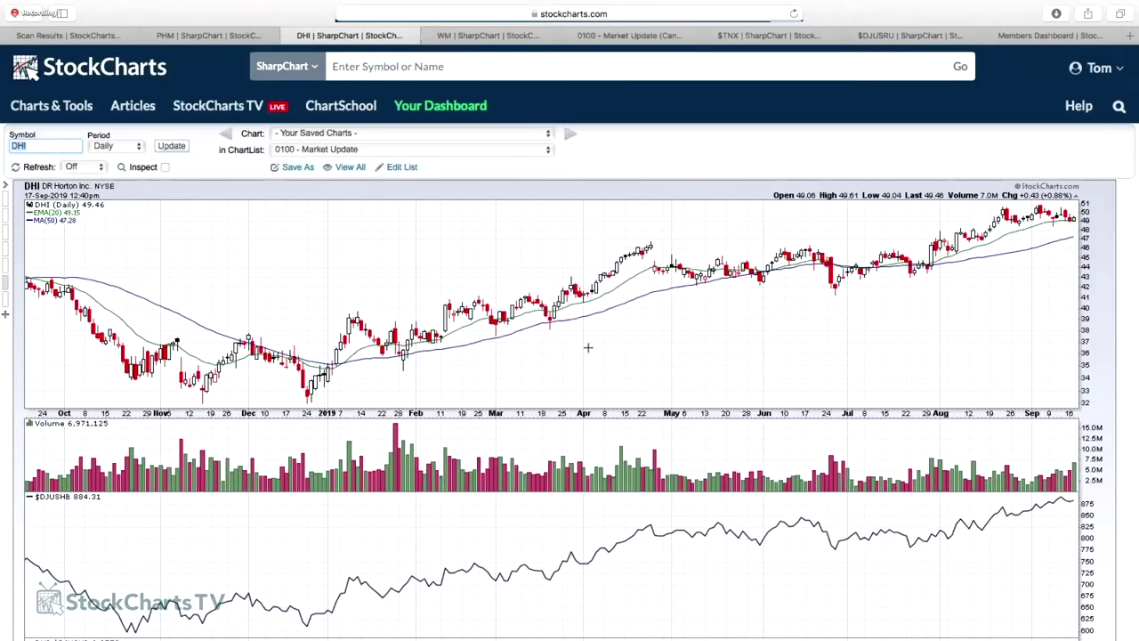
pyautogui.scroll(-5, 841, 494)
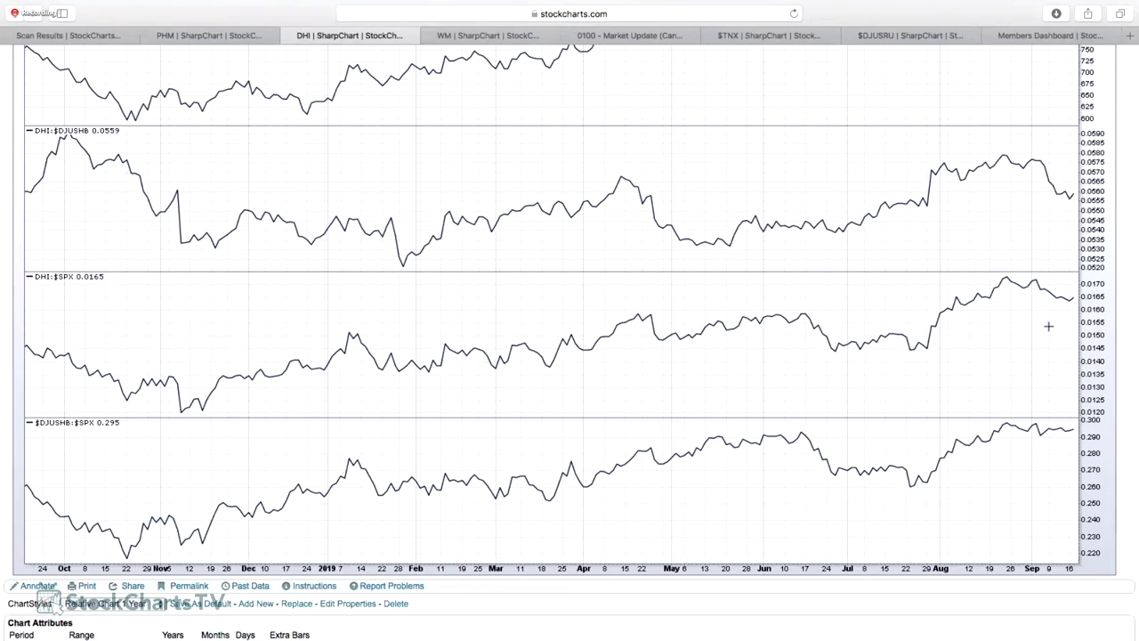
pyautogui.scroll(1, 1025, 348)
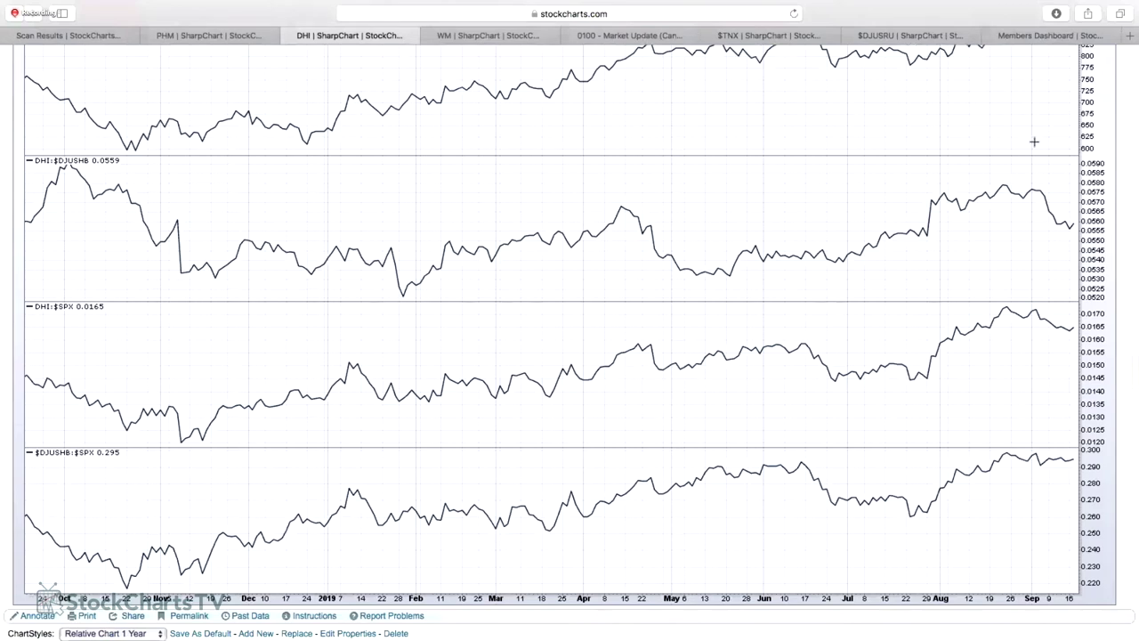
pyautogui.scroll(5, 1041, 147)
pyautogui.scroll(5, 1046, 150)
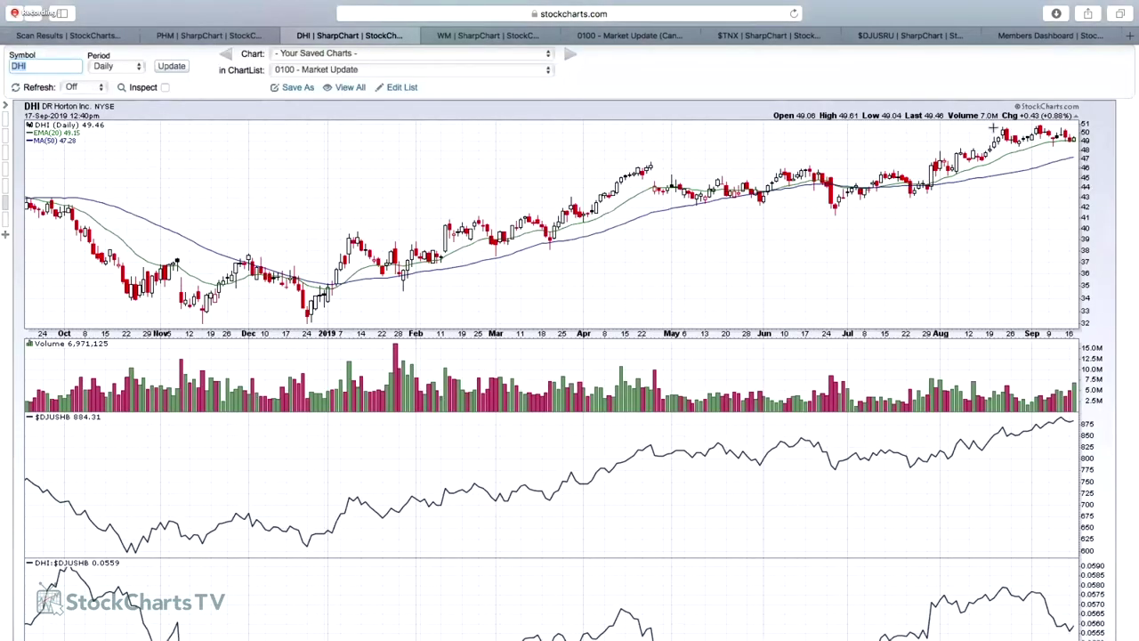
# Examine the DHI price and volume panels against the $DJUSHB, DHI:$DJUSHB and DHI:$SPX relative strength lines.
pyautogui.scroll(-3, 973, 169)
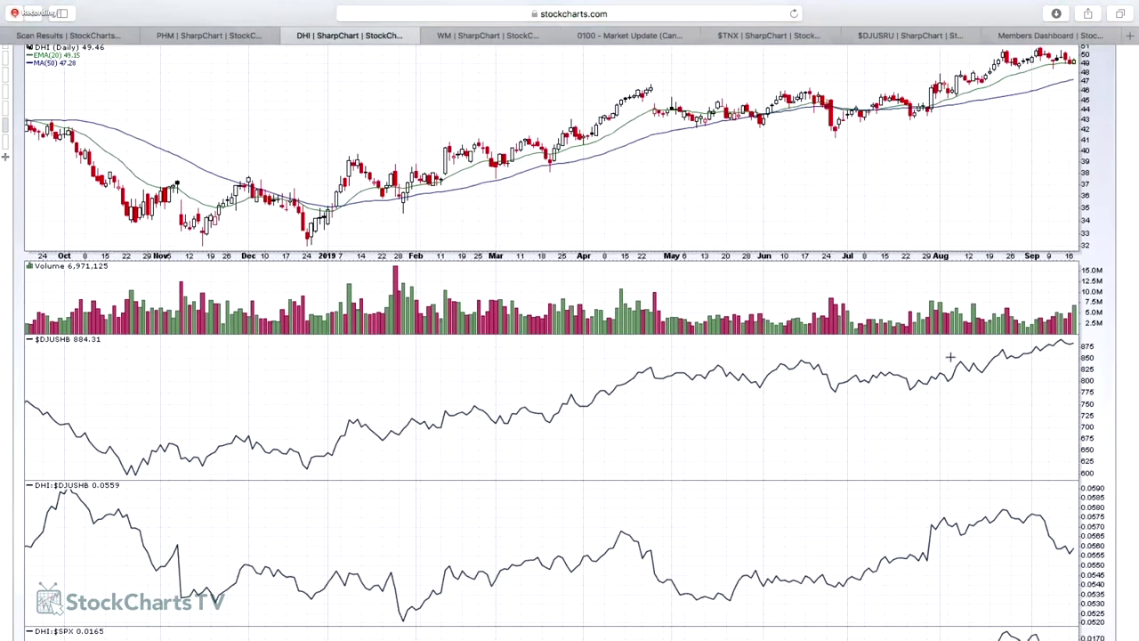
pyautogui.scroll(-5, 951, 357)
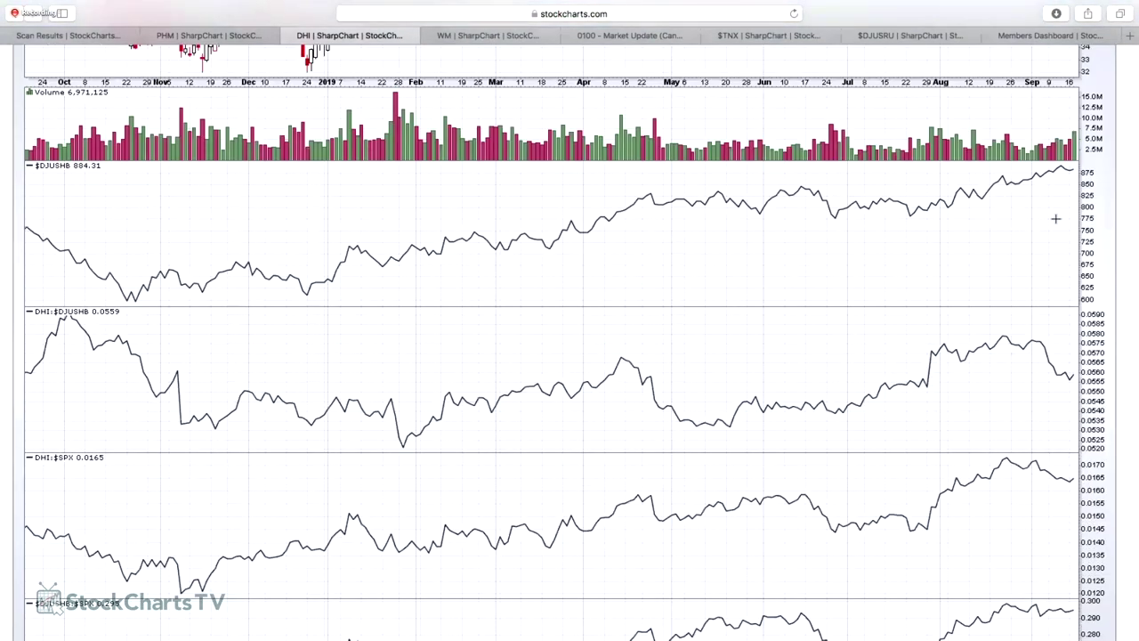
pyautogui.scroll(3, 1056, 219)
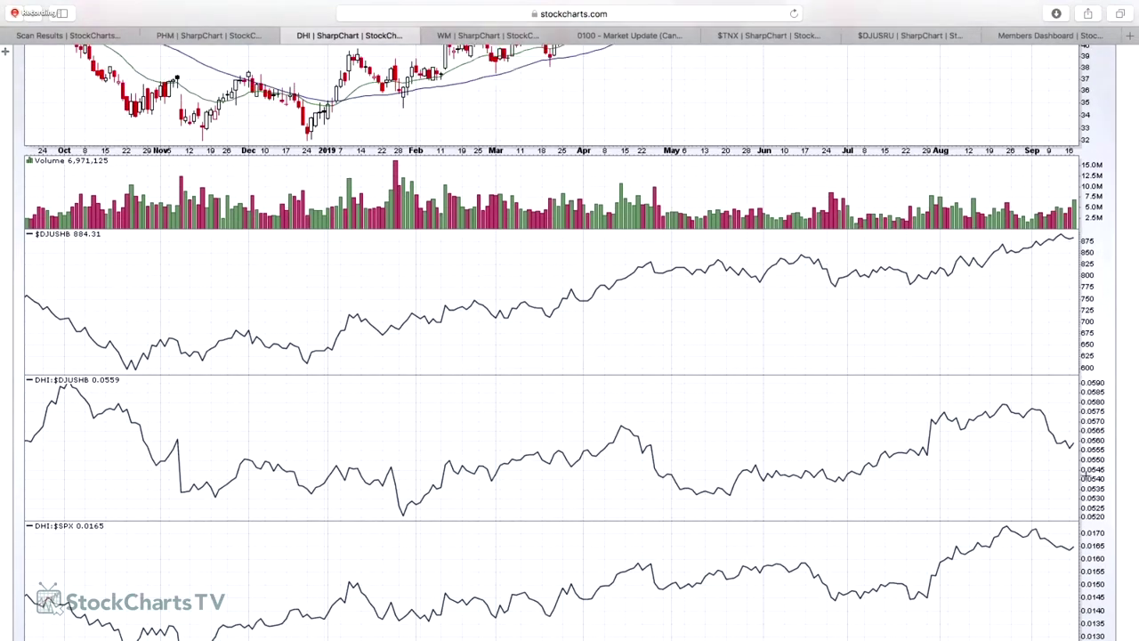
pyautogui.scroll(5, 1085, 478)
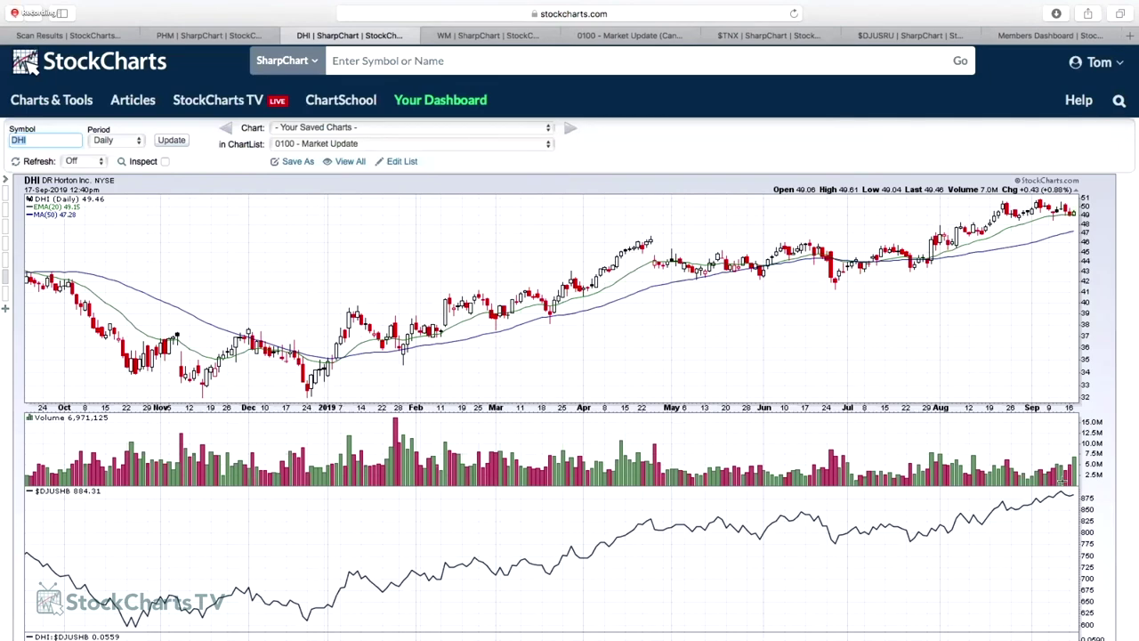
pyautogui.scroll(-5, 1065, 478)
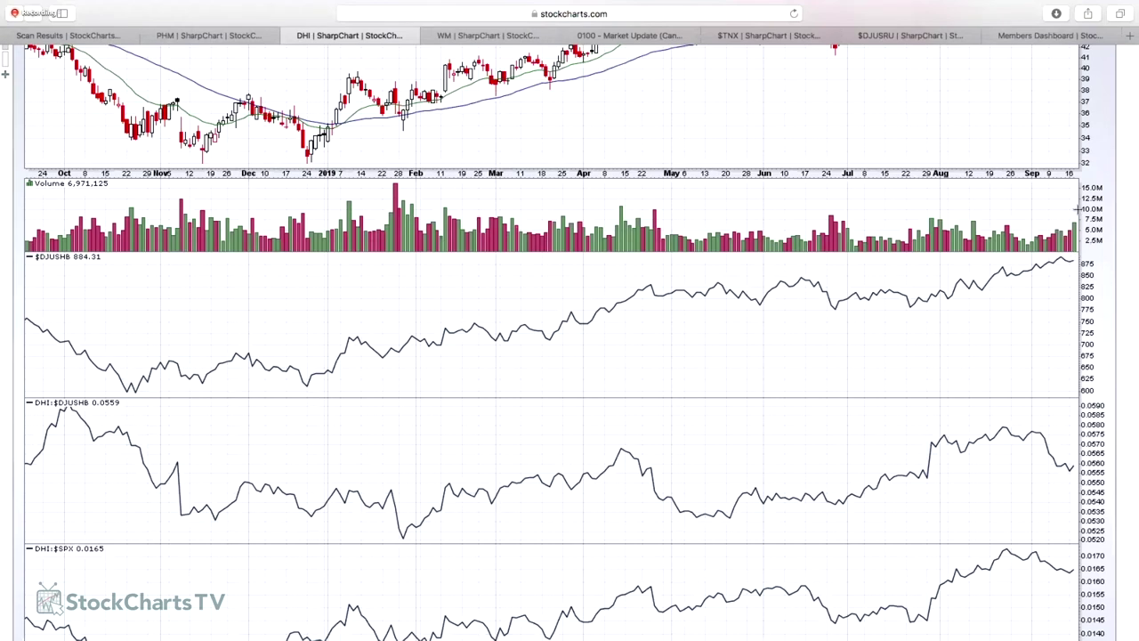
pyautogui.scroll(5, 1078, 210)
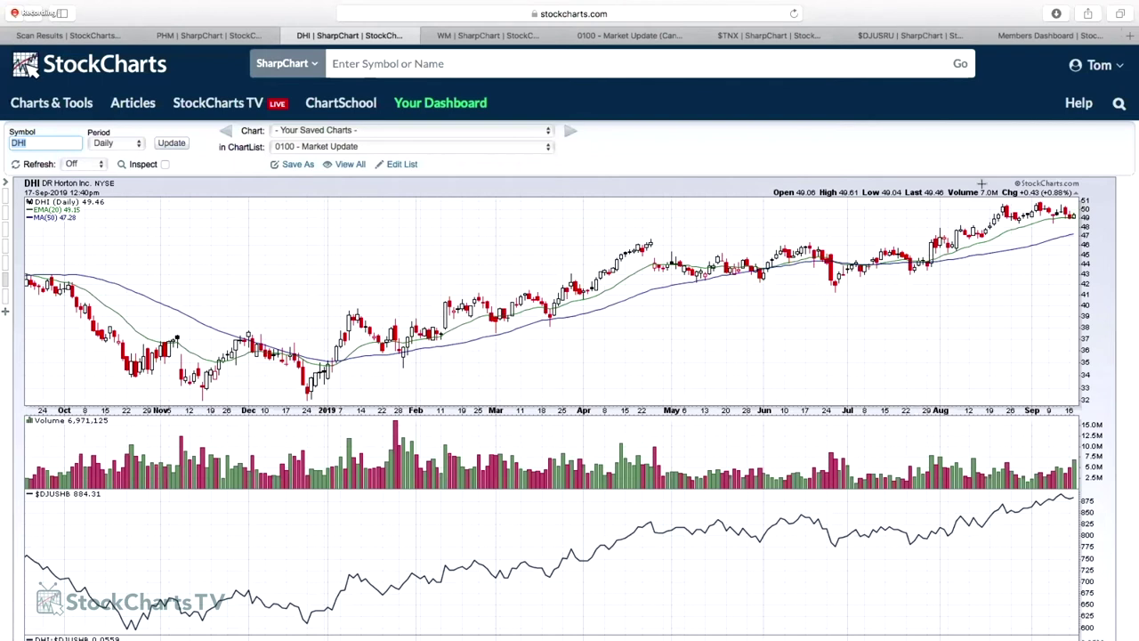
# Go to earningsbeats.com and open the Daily Market Report Sample.
pyautogui.click(627, 16)
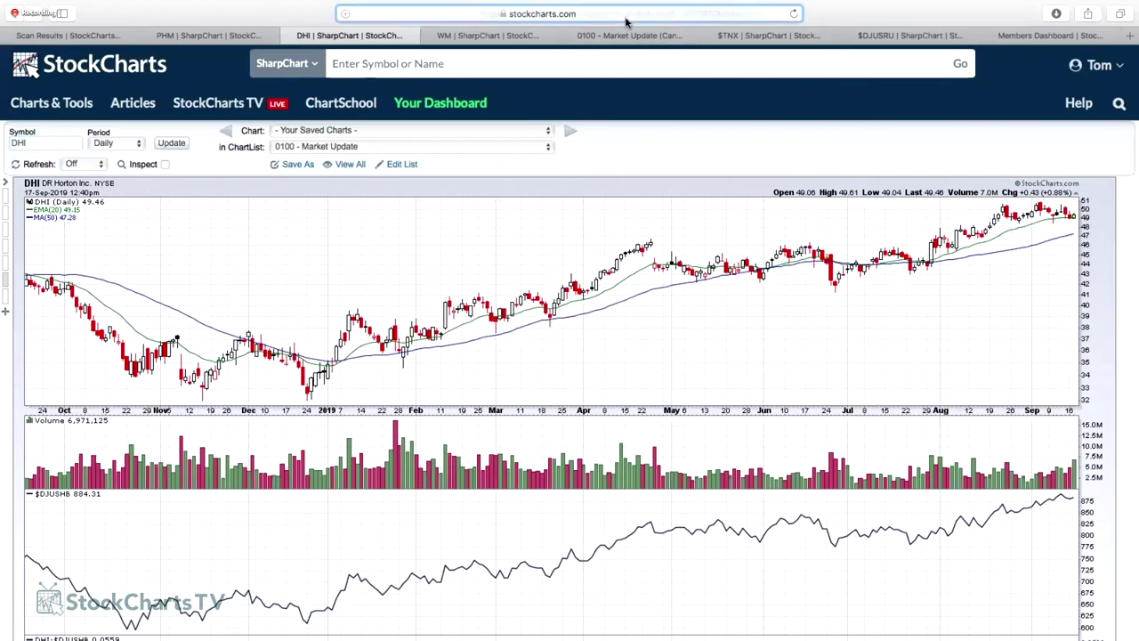
pyautogui.click(627, 16)
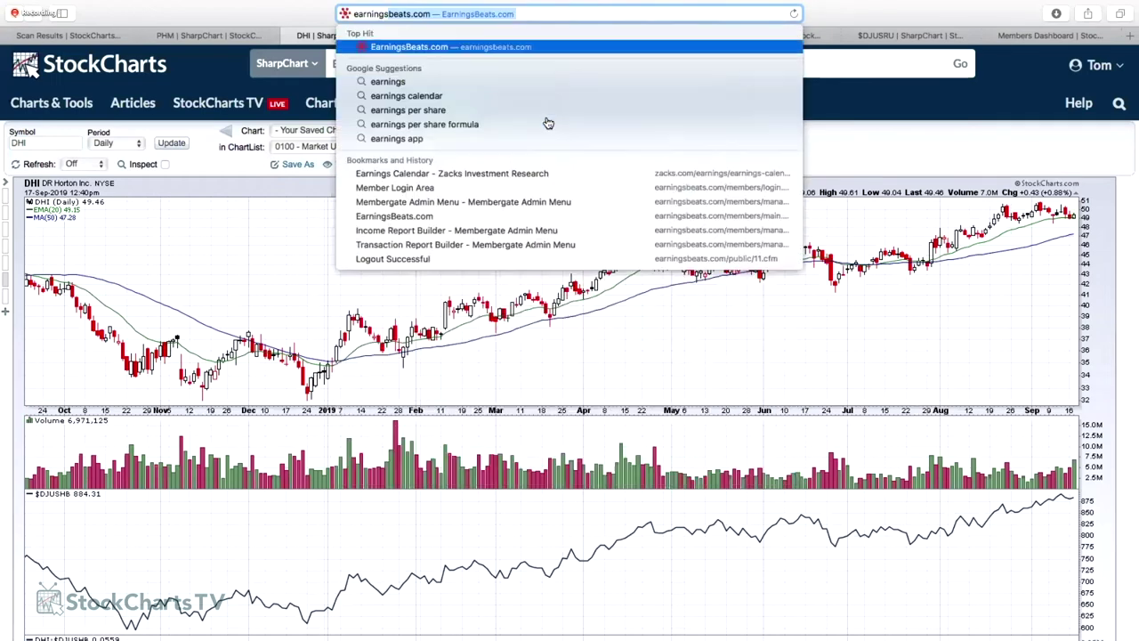
pyautogui.write('earnings')
pyautogui.press('Return')
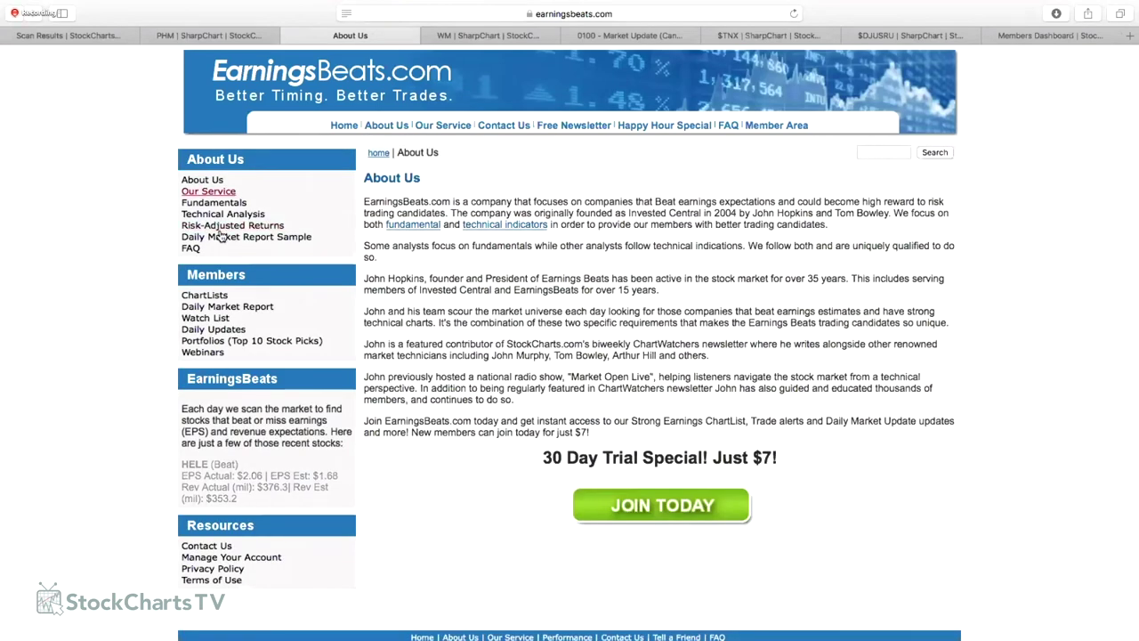
pyautogui.click(236, 238)
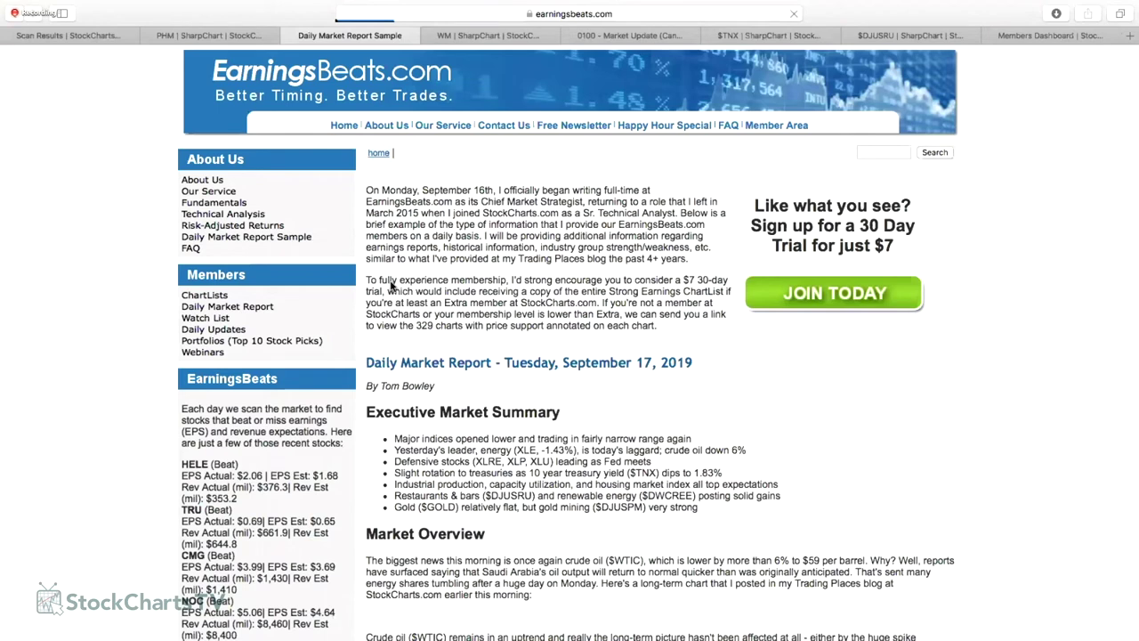
# Read the report's Executive Market Summary and Market Overview, including the crude oil 10-year weekly and TNX 1-year charts.
pyautogui.scroll(-3, 390, 285)
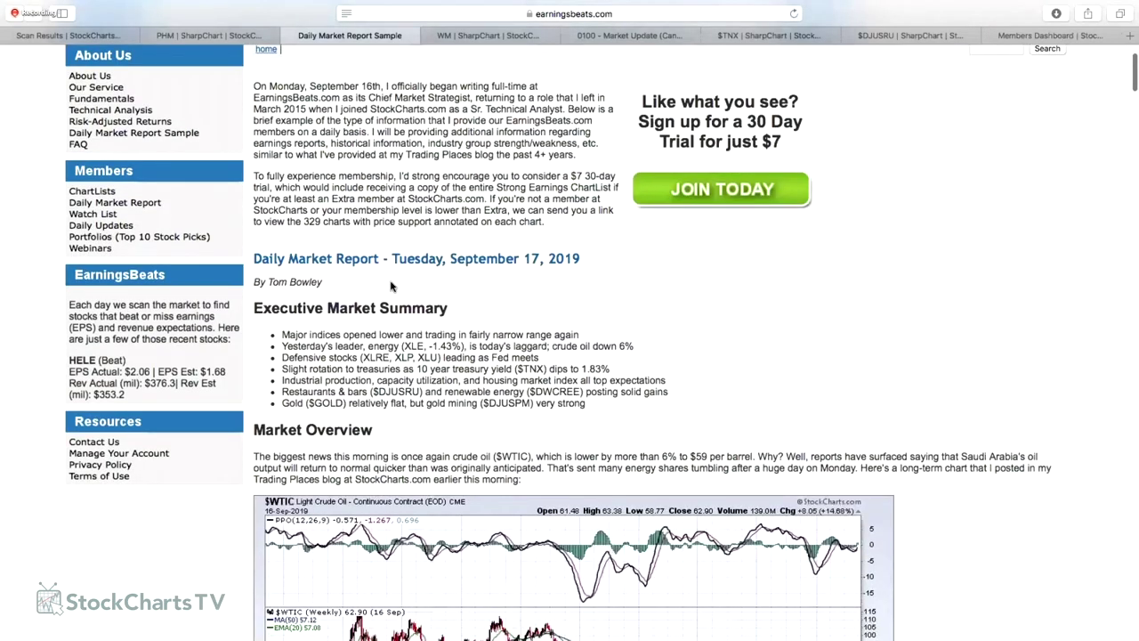
pyautogui.scroll(-5, 389, 285)
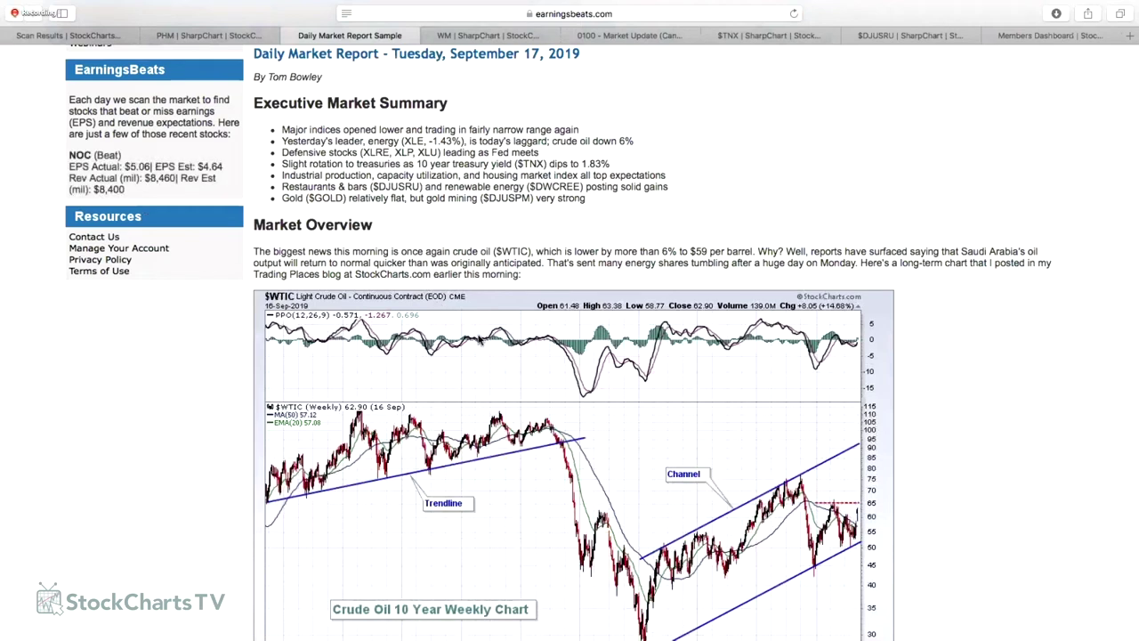
pyautogui.scroll(-3, 492, 346)
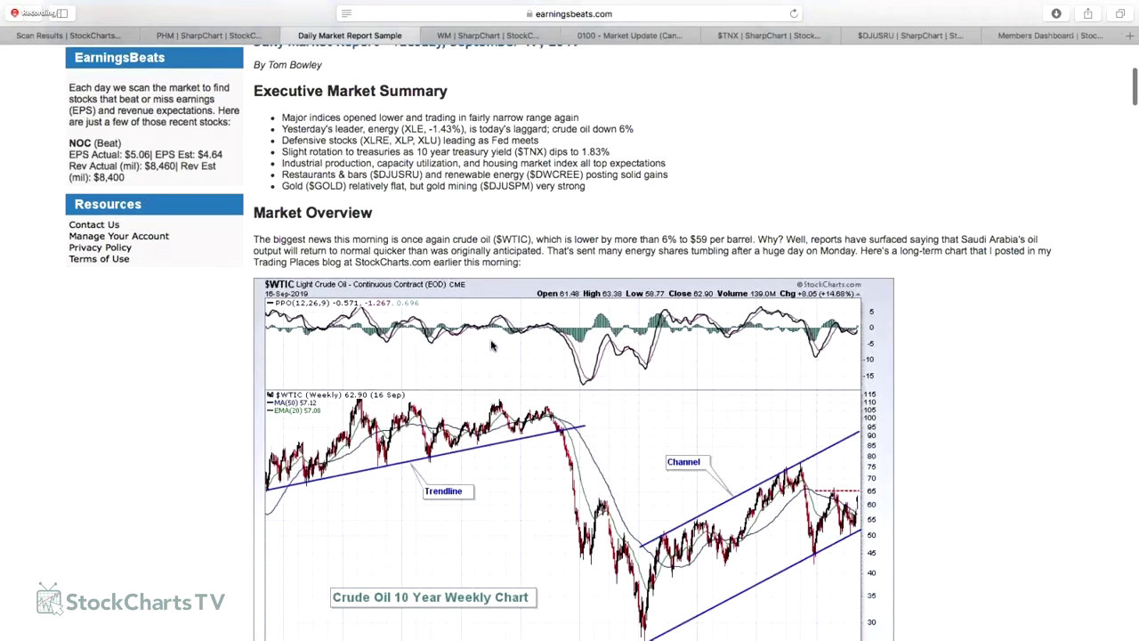
pyautogui.scroll(-3, 491, 346)
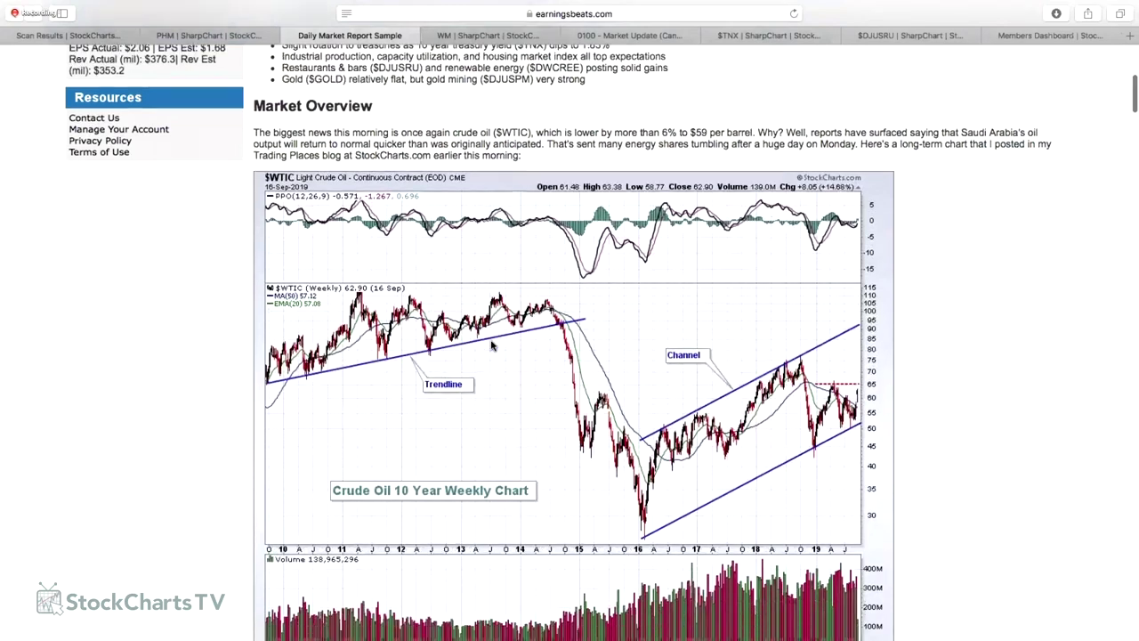
pyautogui.scroll(-2, 492, 346)
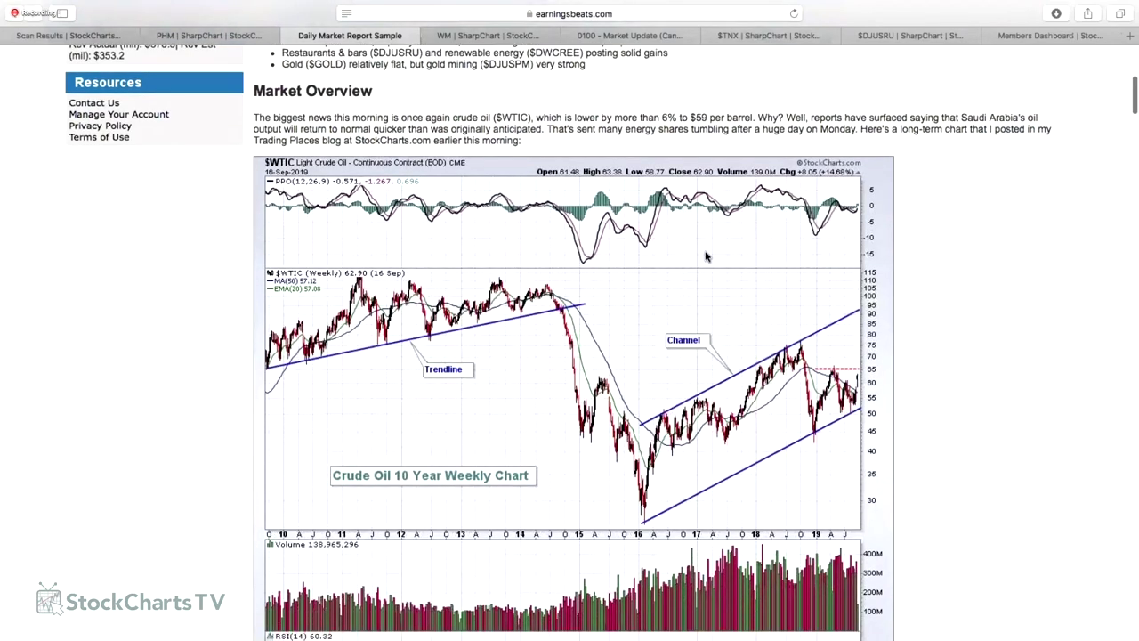
pyautogui.scroll(-5, 810, 322)
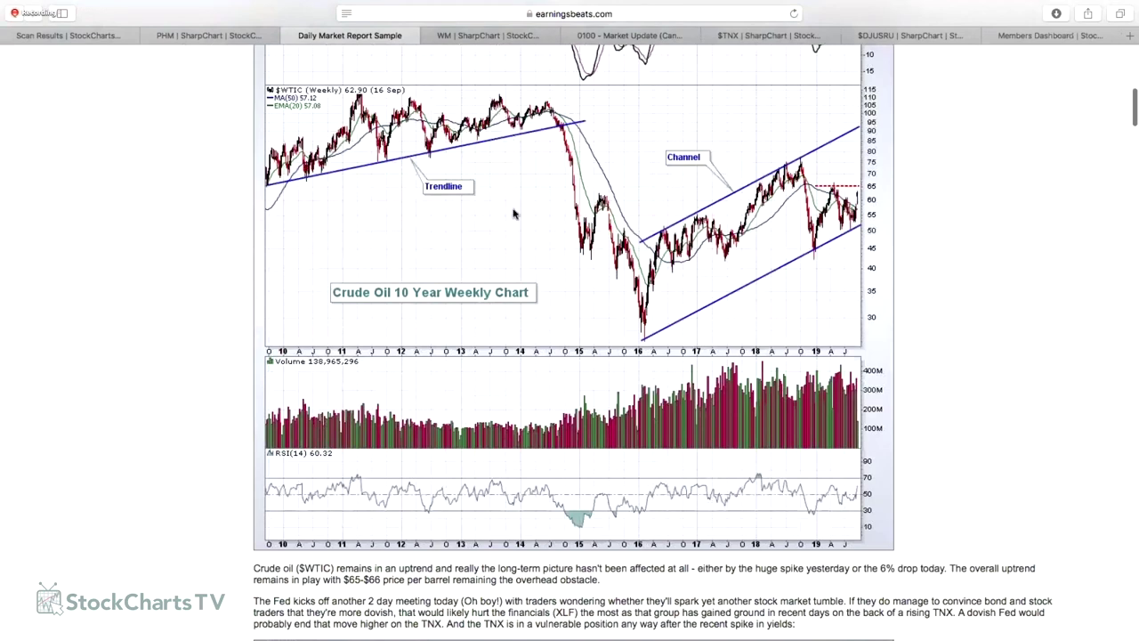
pyautogui.scroll(-15, 479, 158)
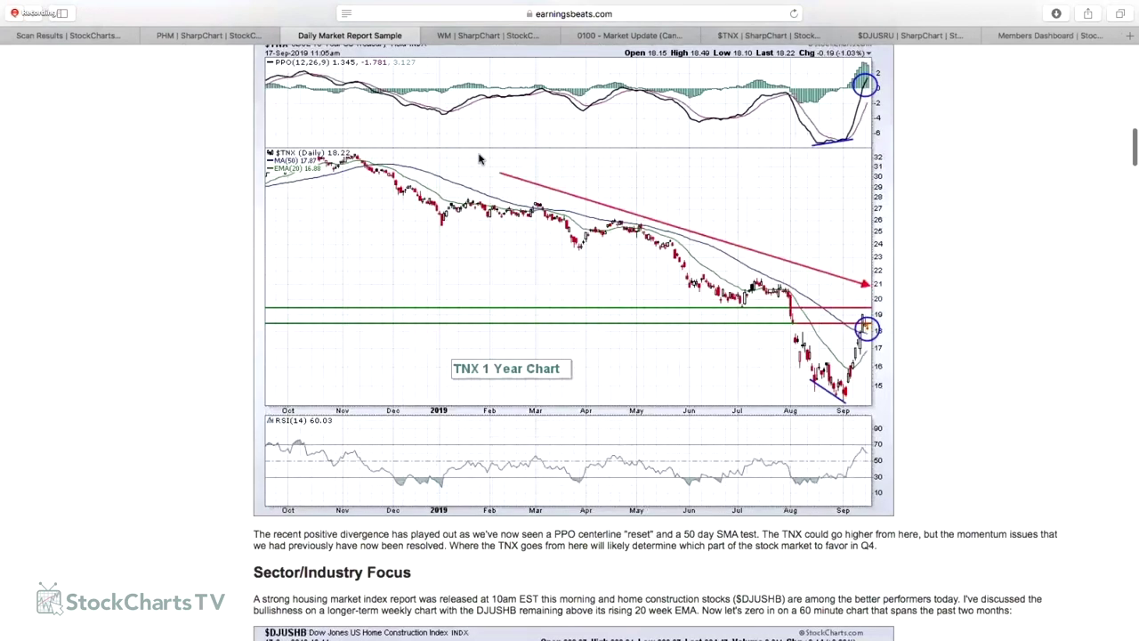
# Review the Sector/Industry Focus section with the home construction 60-minute chart and the MTH 1-year chart.
pyautogui.scroll(-12, 479, 158)
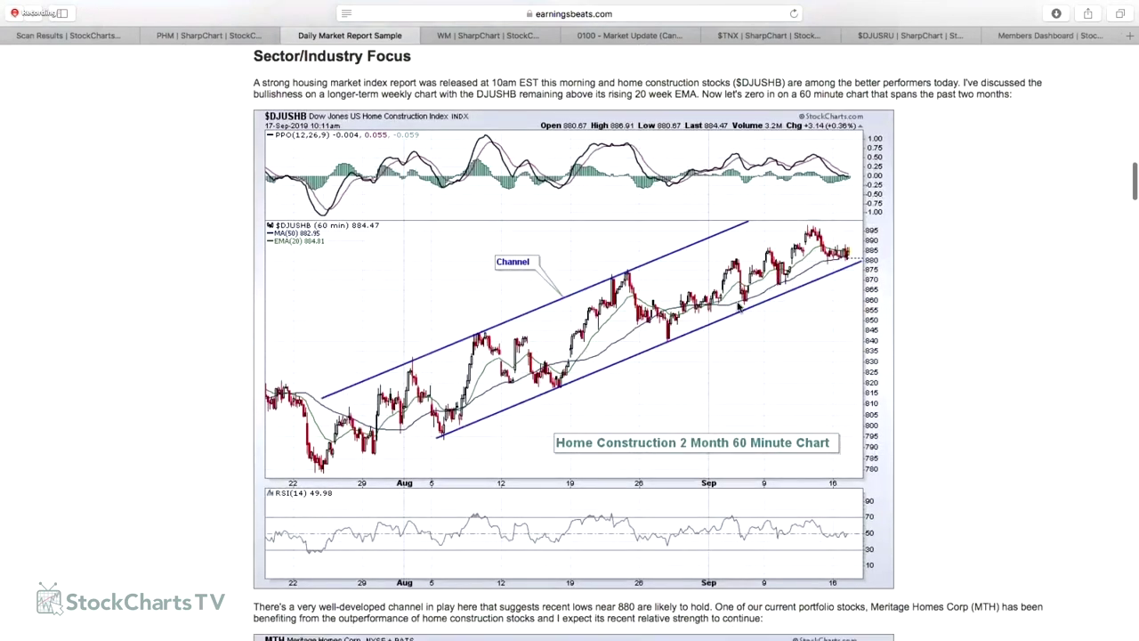
pyautogui.scroll(-1, 738, 305)
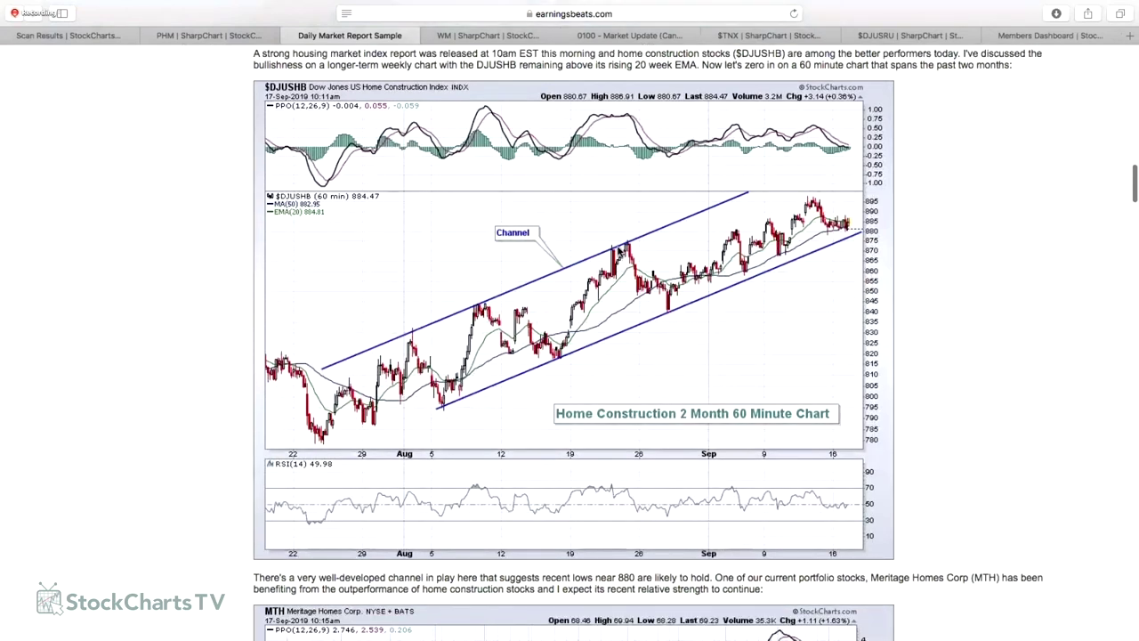
pyautogui.scroll(-1, 620, 251)
pyautogui.scroll(-15, 620, 251)
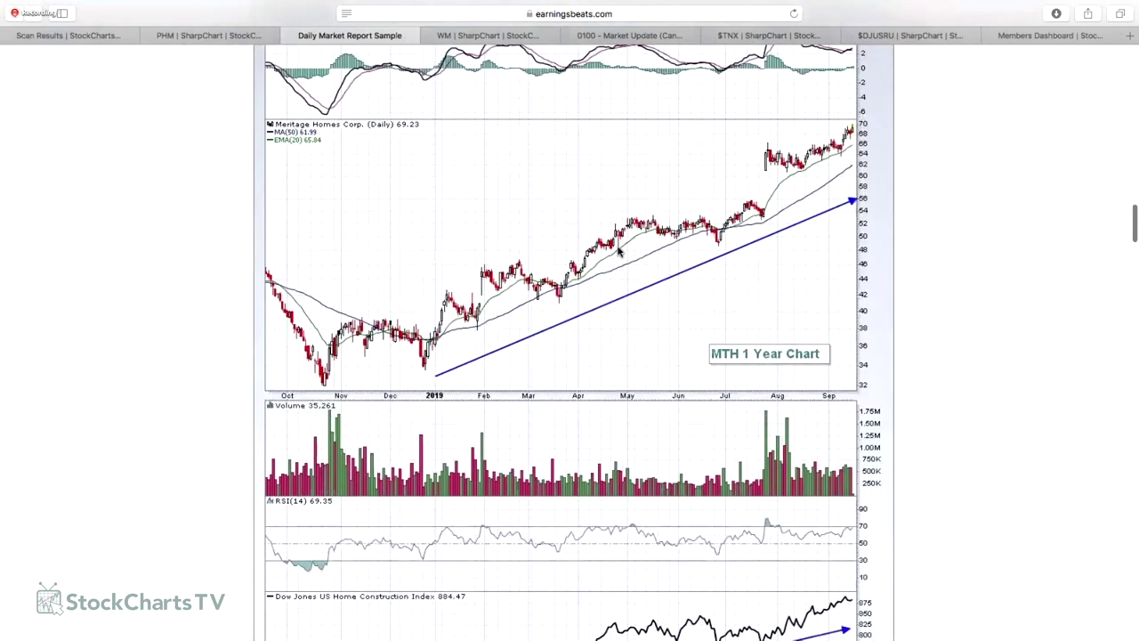
pyautogui.scroll(-20, 620, 251)
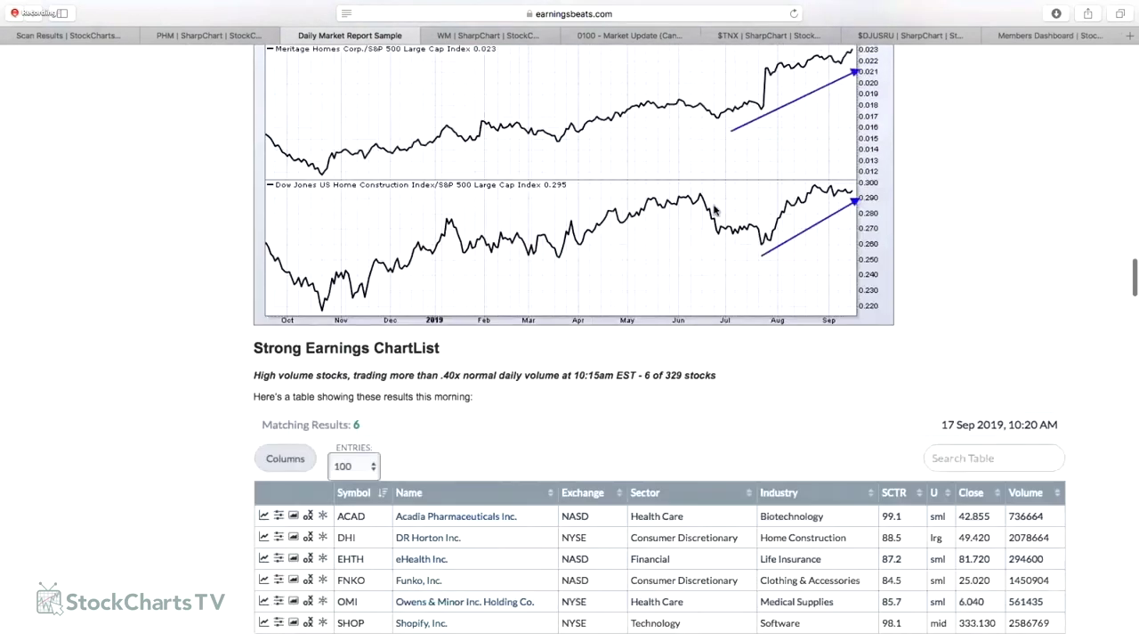
pyautogui.scroll(14, 714, 208)
pyautogui.scroll(10, 771, 171)
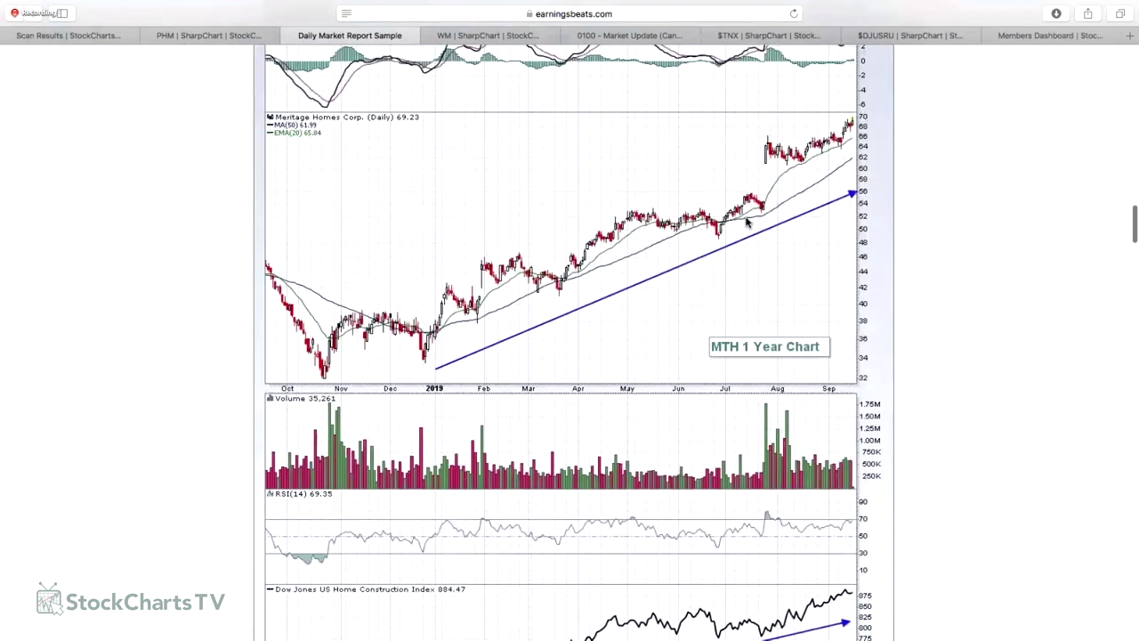
pyautogui.scroll(-4, 748, 222)
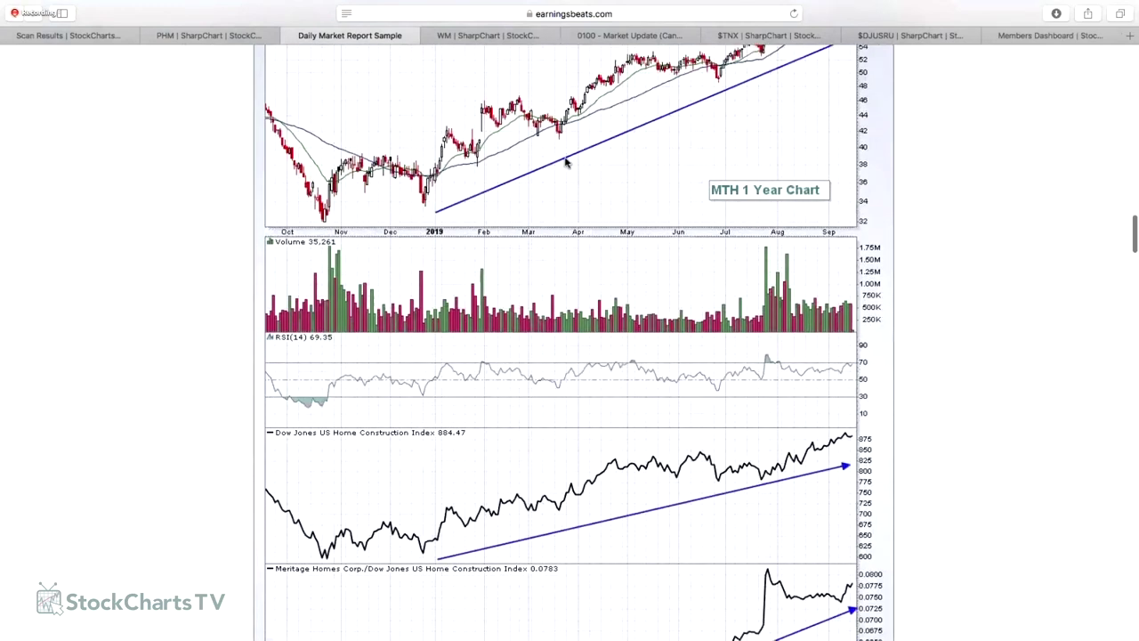
# Review the Strong Earnings ChartList table of high-volume stocks and the DHI 1-year chart with its relative strength panels.
pyautogui.scroll(-18, 513, 323)
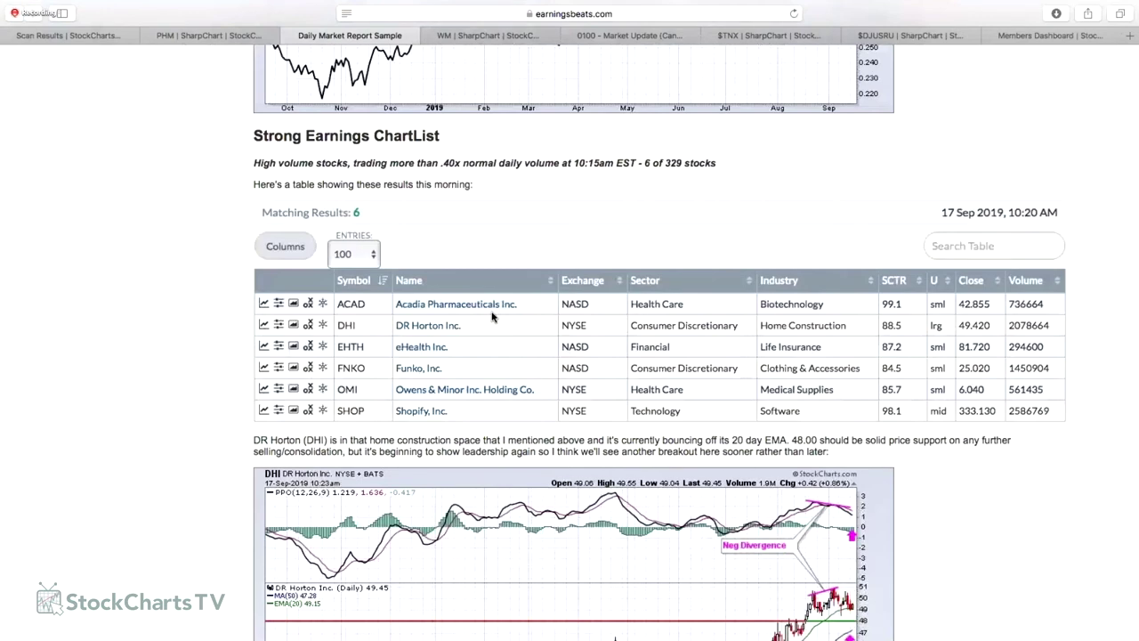
pyautogui.scroll(-2, 491, 316)
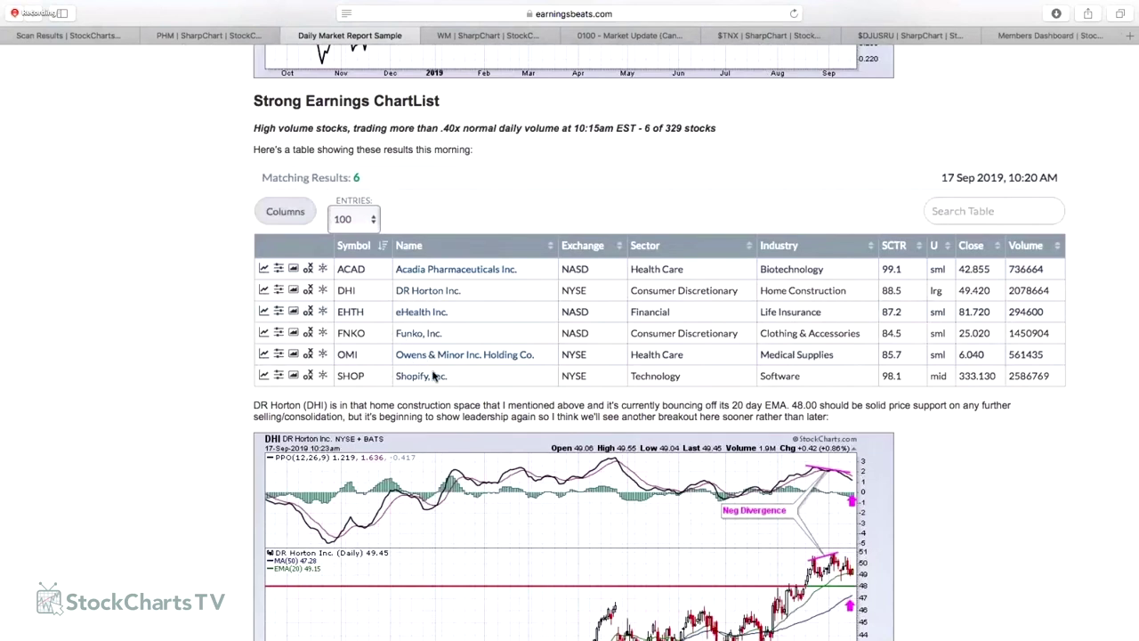
pyautogui.scroll(-1, 434, 377)
pyautogui.scroll(-5, 435, 377)
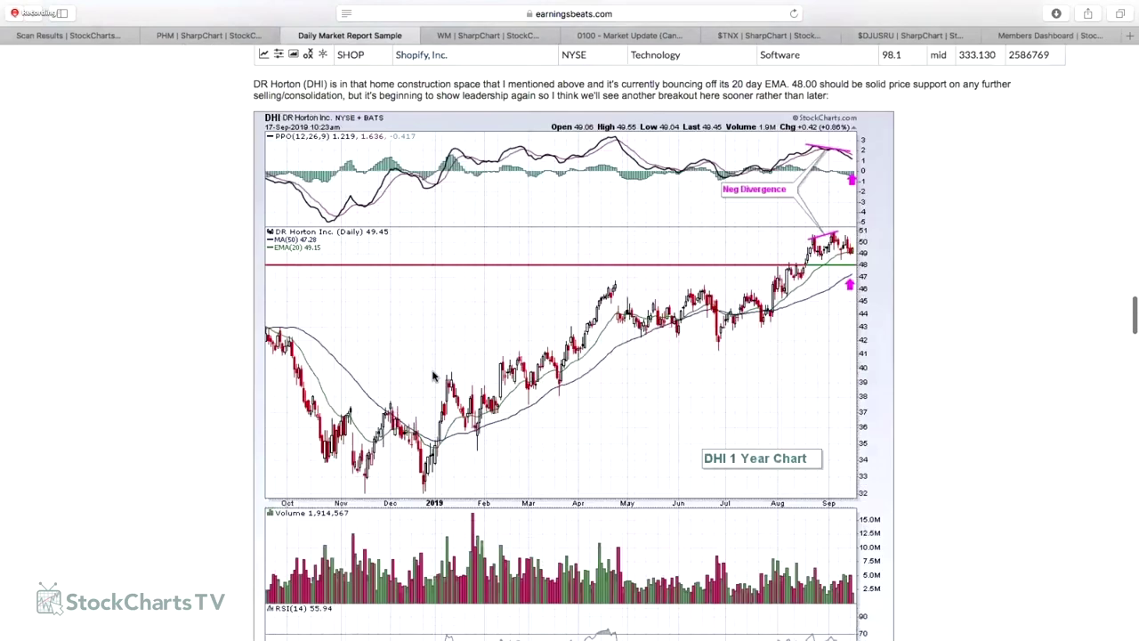
pyautogui.scroll(-3, 711, 269)
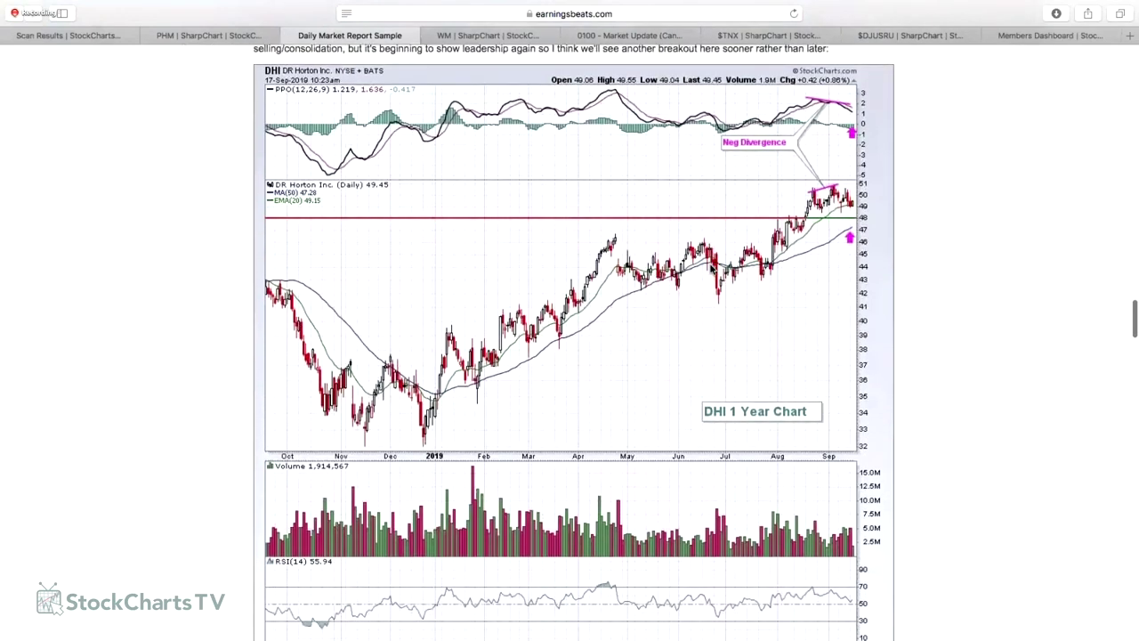
pyautogui.scroll(-10, 711, 269)
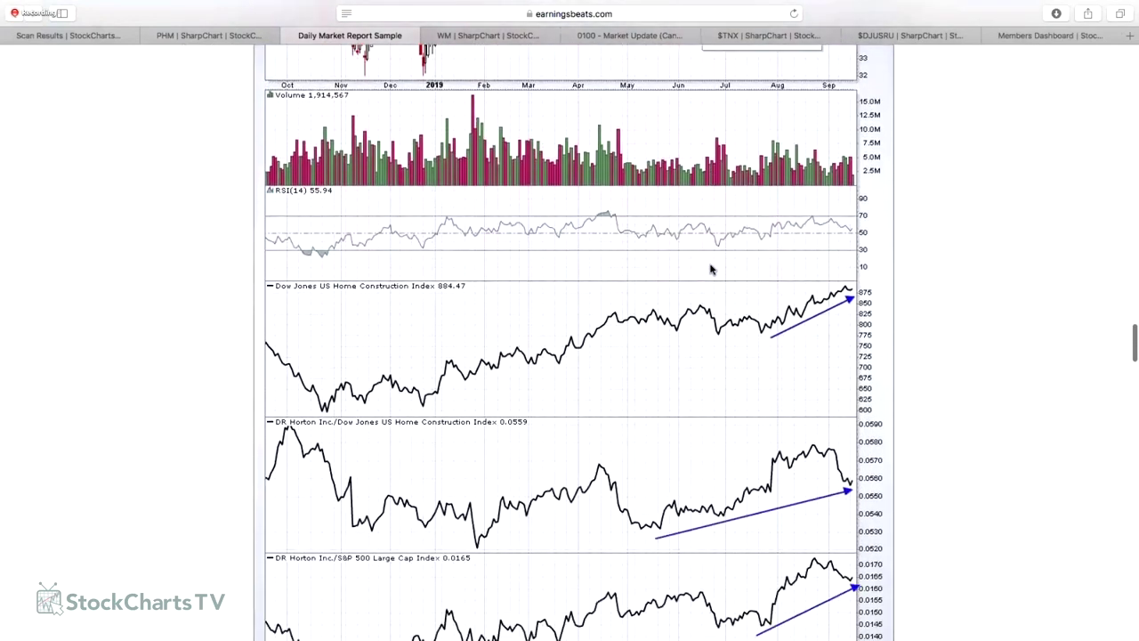
# Examine the FNKO 1-year chart and its strength relative to the clothing & accessories index and the S&P 500.
pyautogui.scroll(-5, 711, 269)
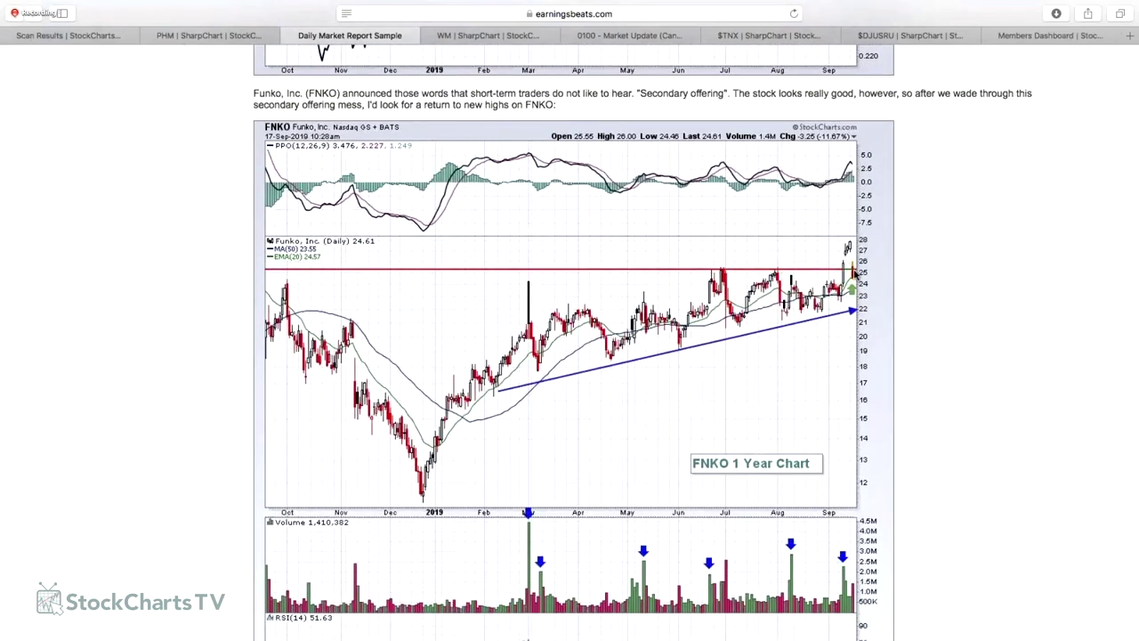
pyautogui.scroll(-3, 830, 326)
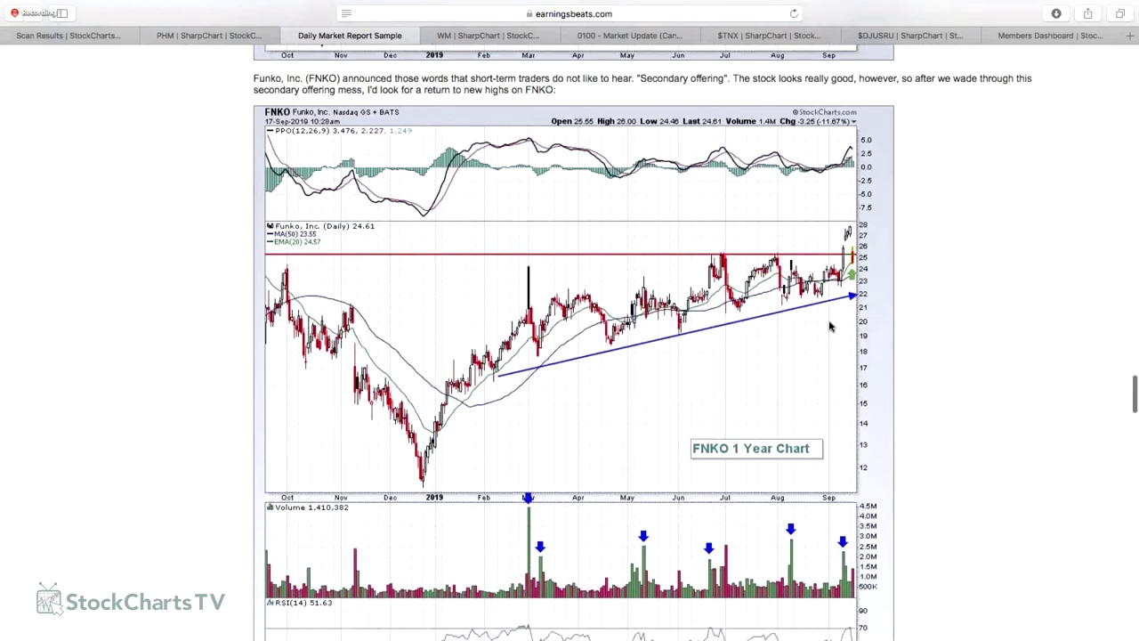
pyautogui.scroll(-5, 830, 327)
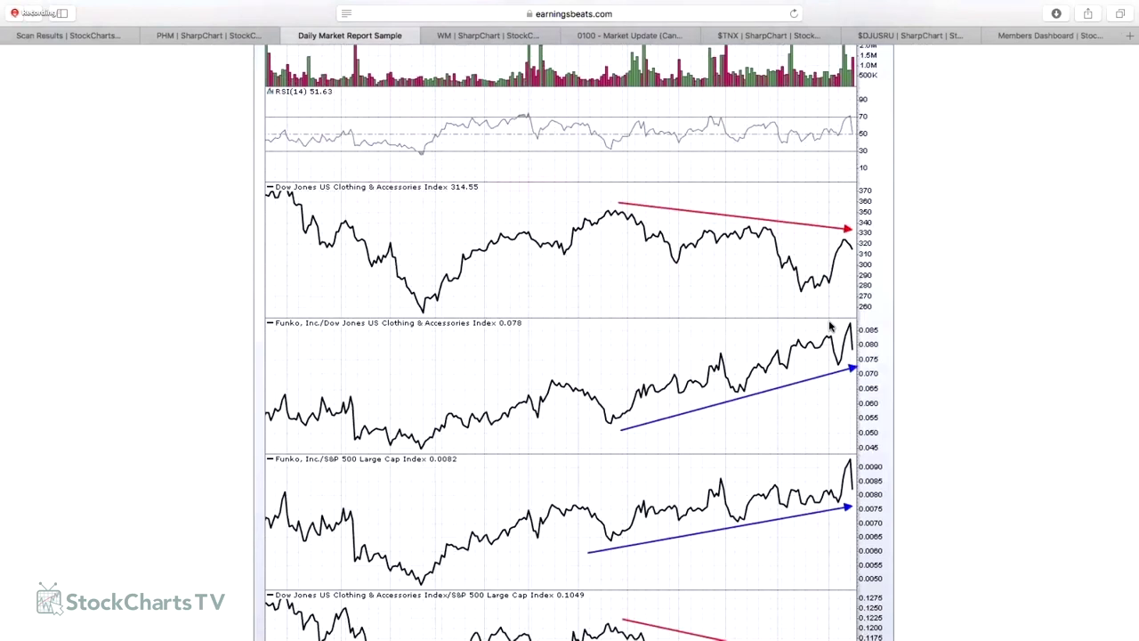
pyautogui.scroll(-1, 830, 327)
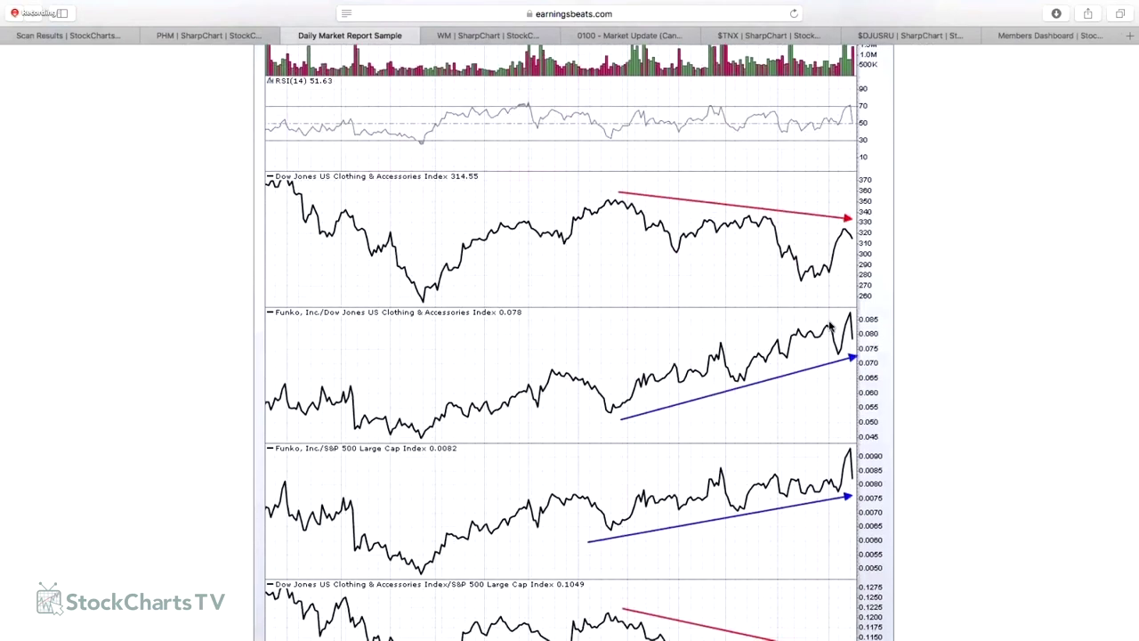
pyautogui.scroll(-5, 830, 326)
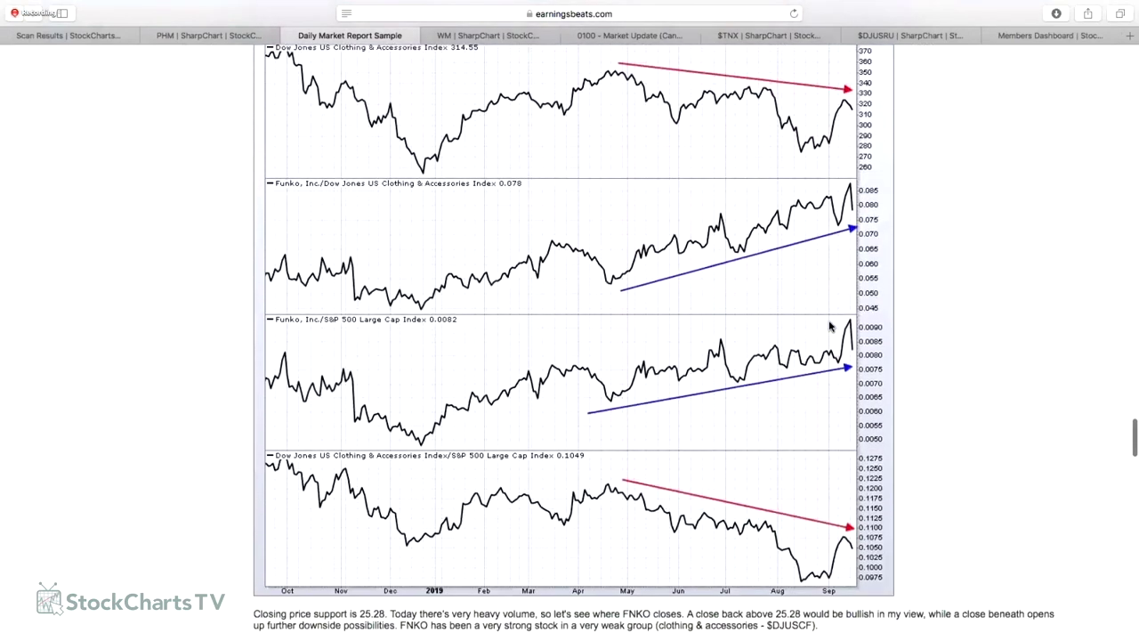
# Look over the Career Education Corp daily chart with its support lines, volume, RSI and industry comparison panels.
pyautogui.scroll(-15, 829, 326)
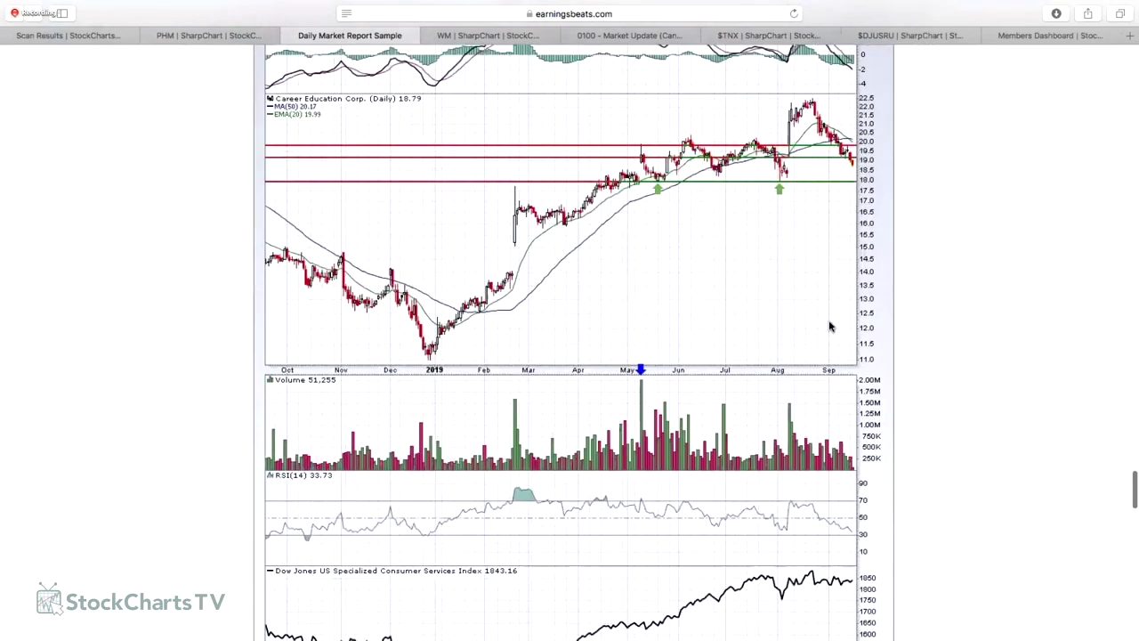
pyautogui.scroll(9, 830, 327)
pyautogui.scroll(-15, 829, 327)
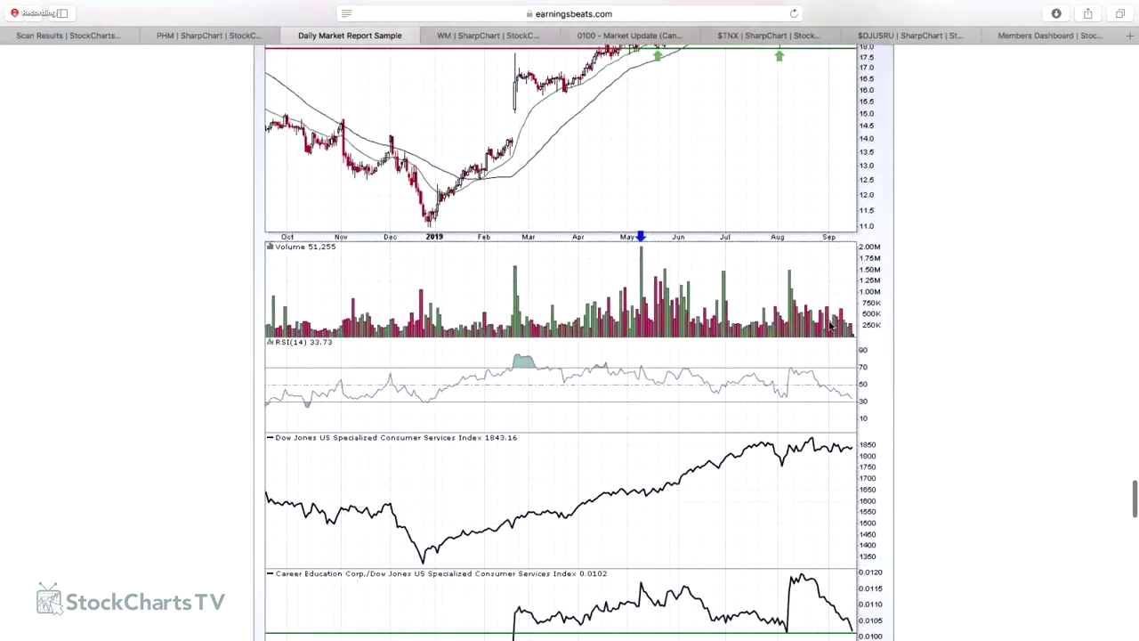
# Read the rest of the market report: CECO's relative strength panels, the SLB 3-year weekly chart, and the earnings and economic reports.
pyautogui.scroll(-10, 829, 327)
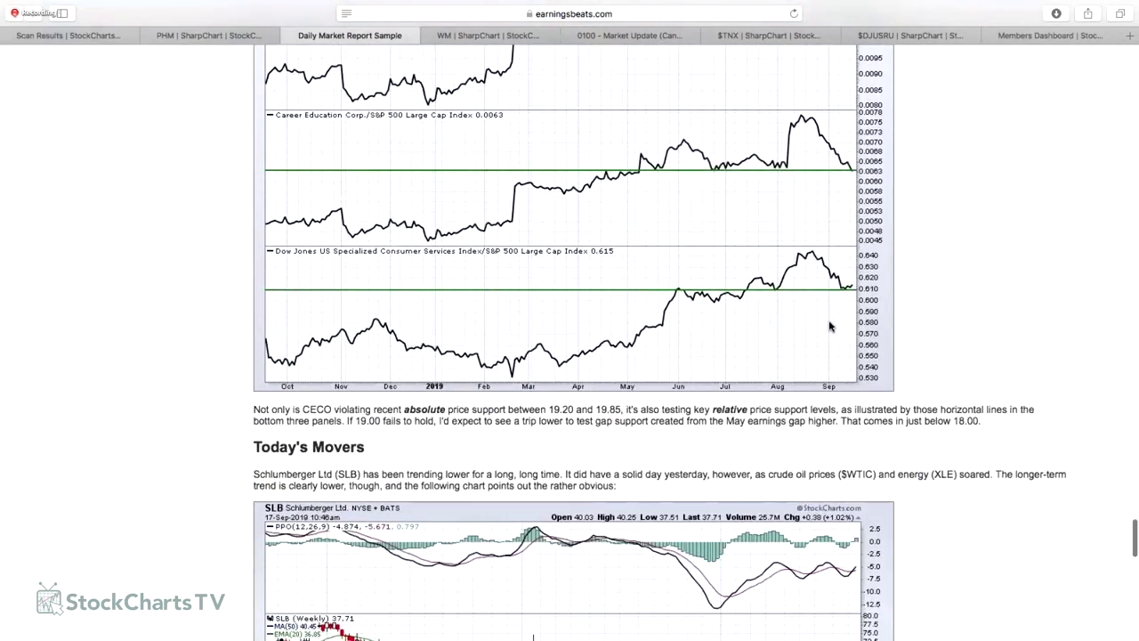
pyautogui.scroll(-1, 830, 327)
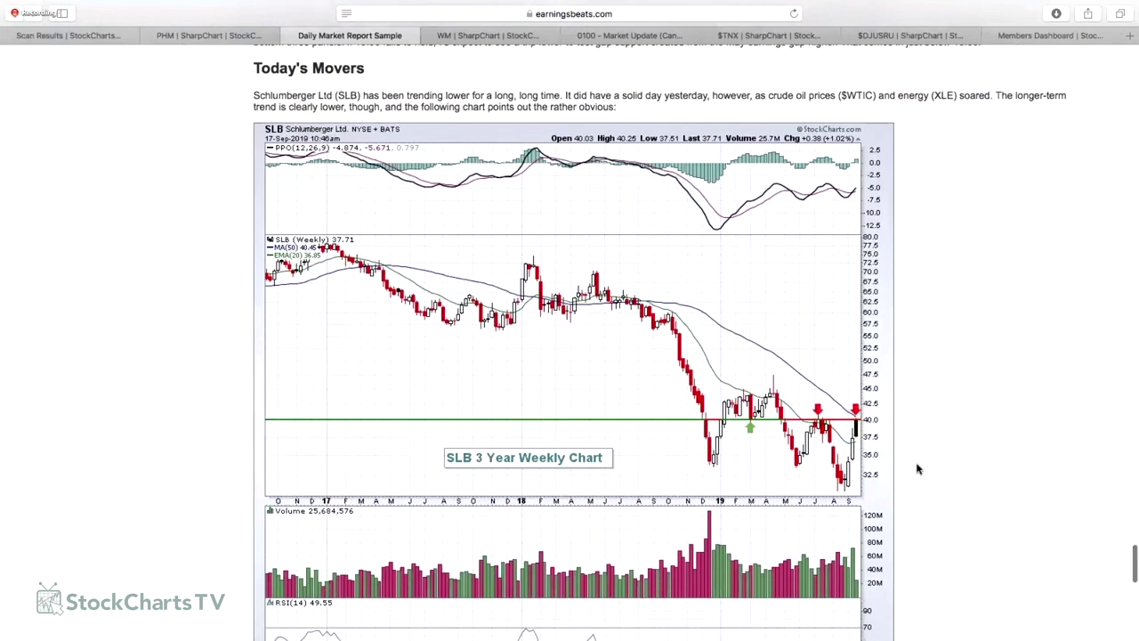
pyautogui.scroll(-10, 917, 469)
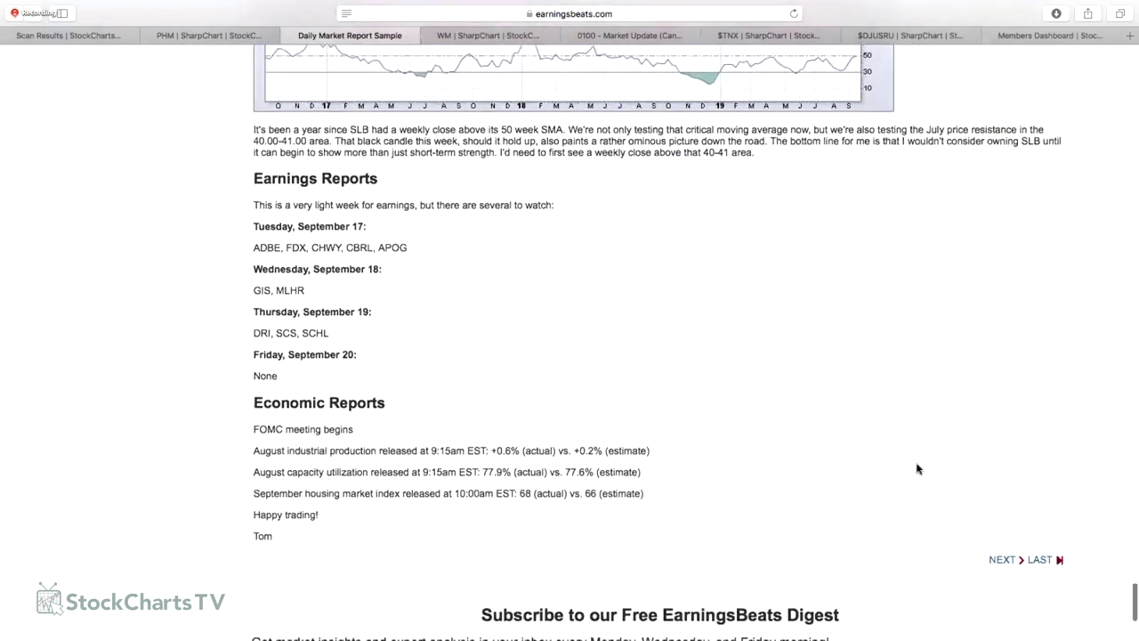
pyautogui.scroll(15, 918, 469)
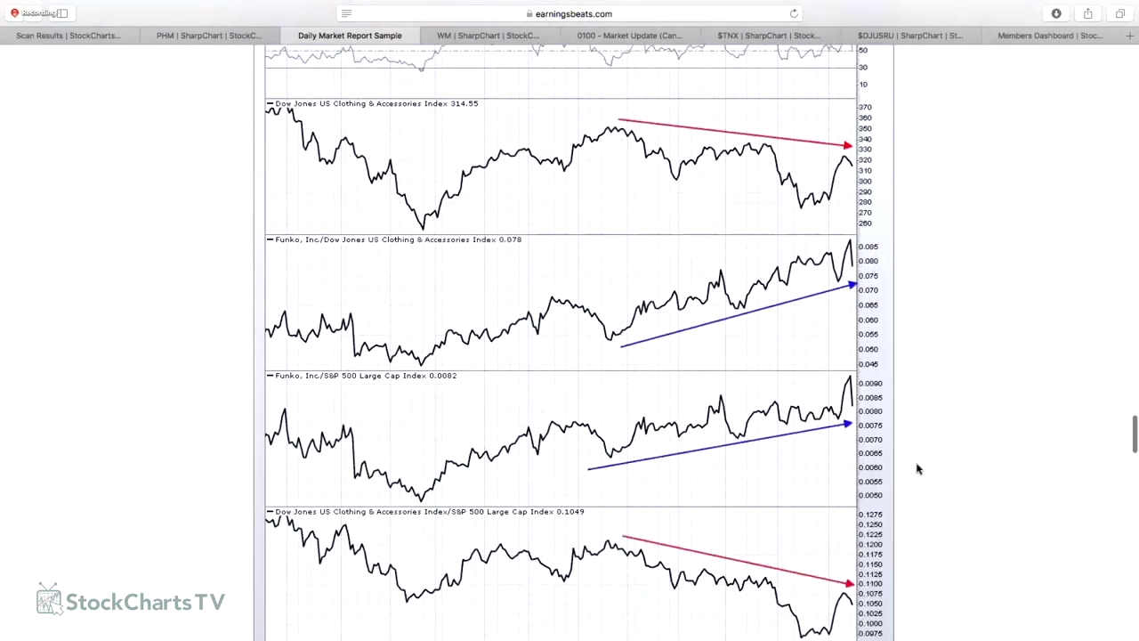
pyautogui.scroll(15, 917, 469)
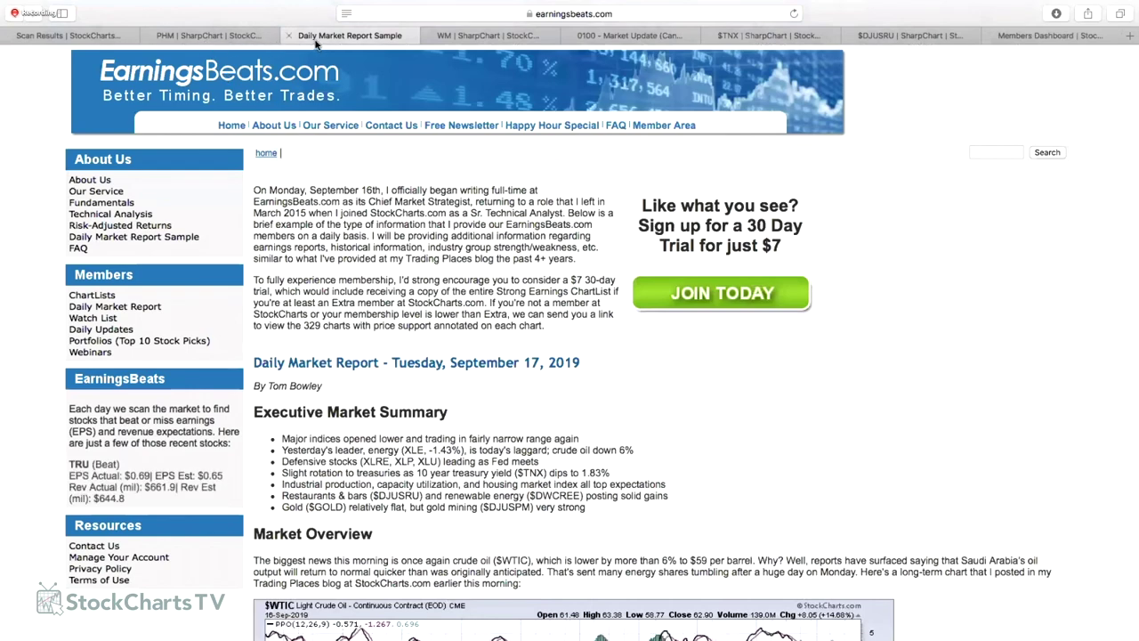
# Switch back to the StockCharts scan workbench and look over the criteria of the 10am EST High Volume scan.
pyautogui.click(89, 37)
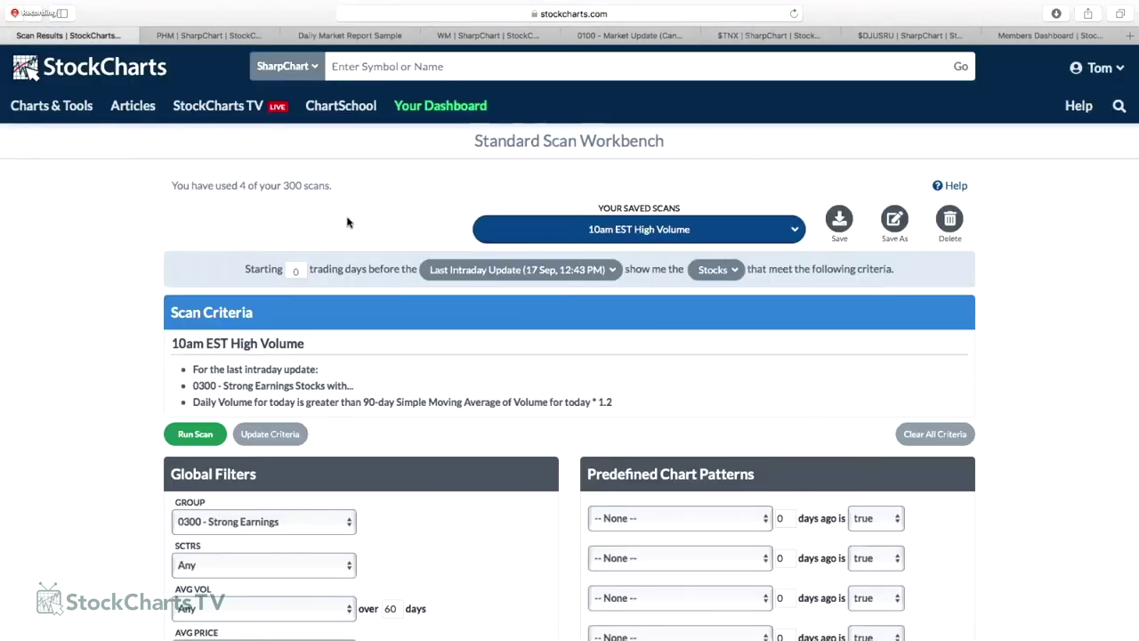
pyautogui.scroll(-15, 347, 222)
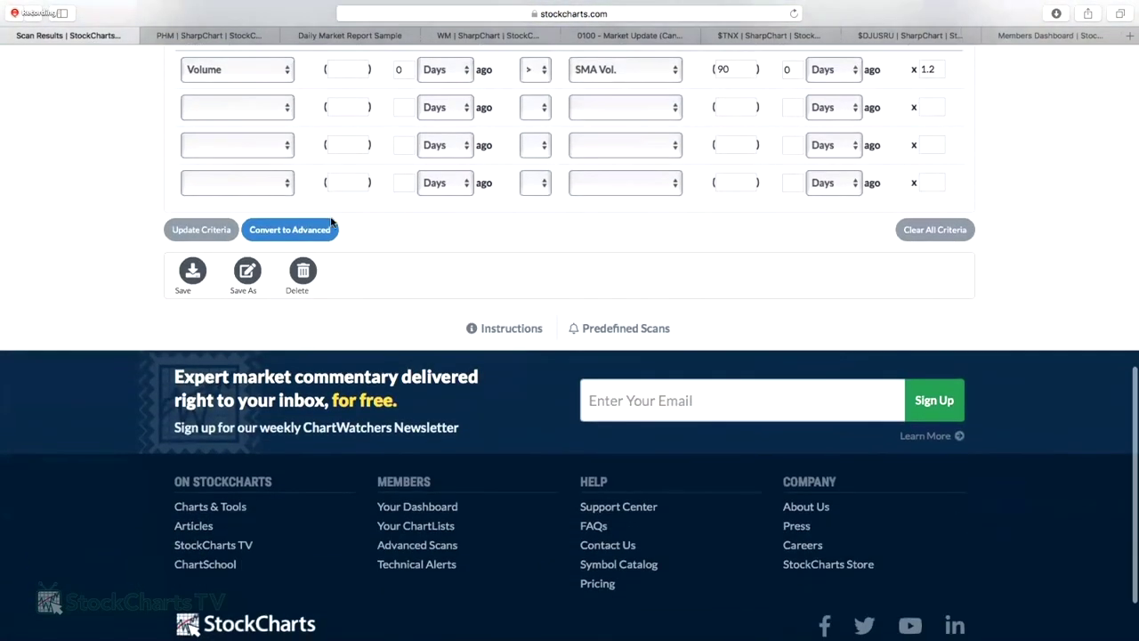
pyautogui.scroll(15, 354, 221)
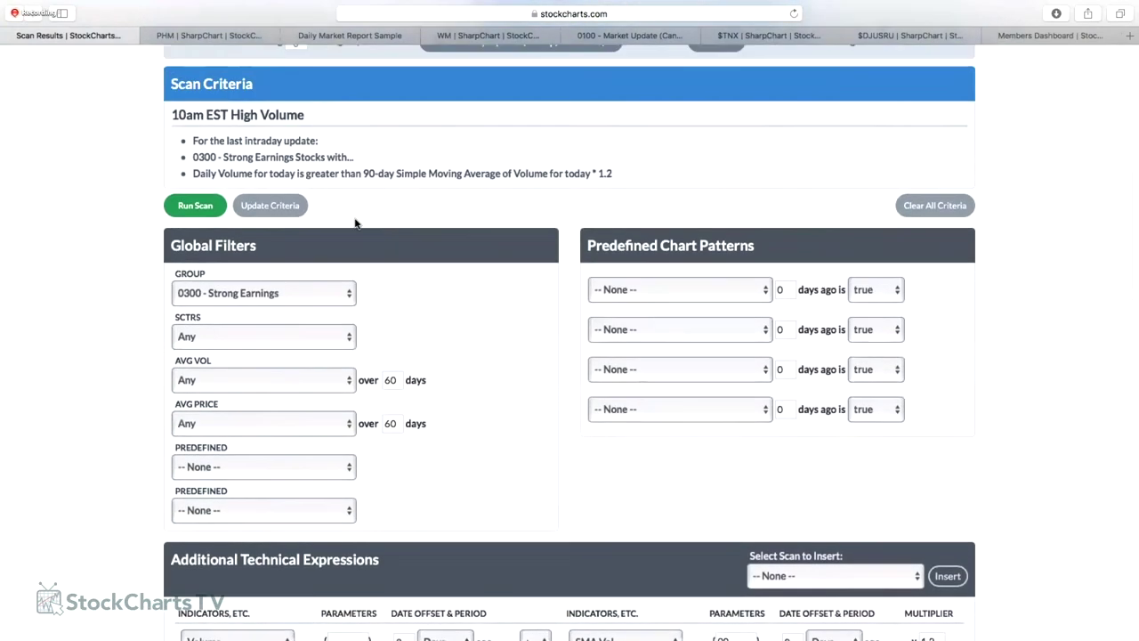
pyautogui.scroll(2, 375, 150)
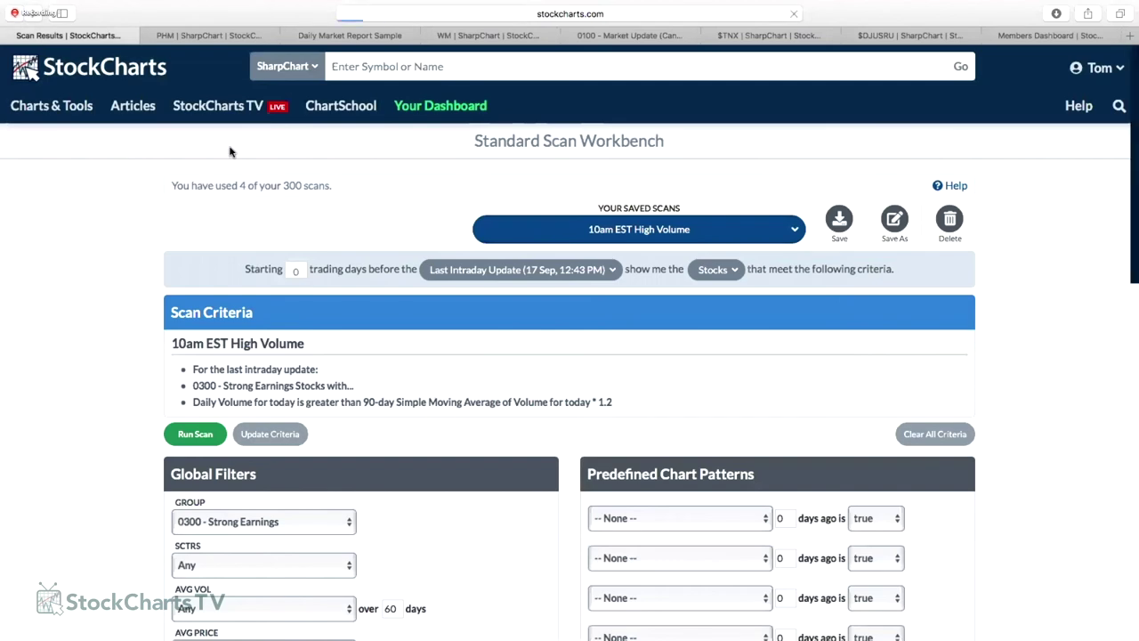
pyautogui.scroll(-8, 371, 382)
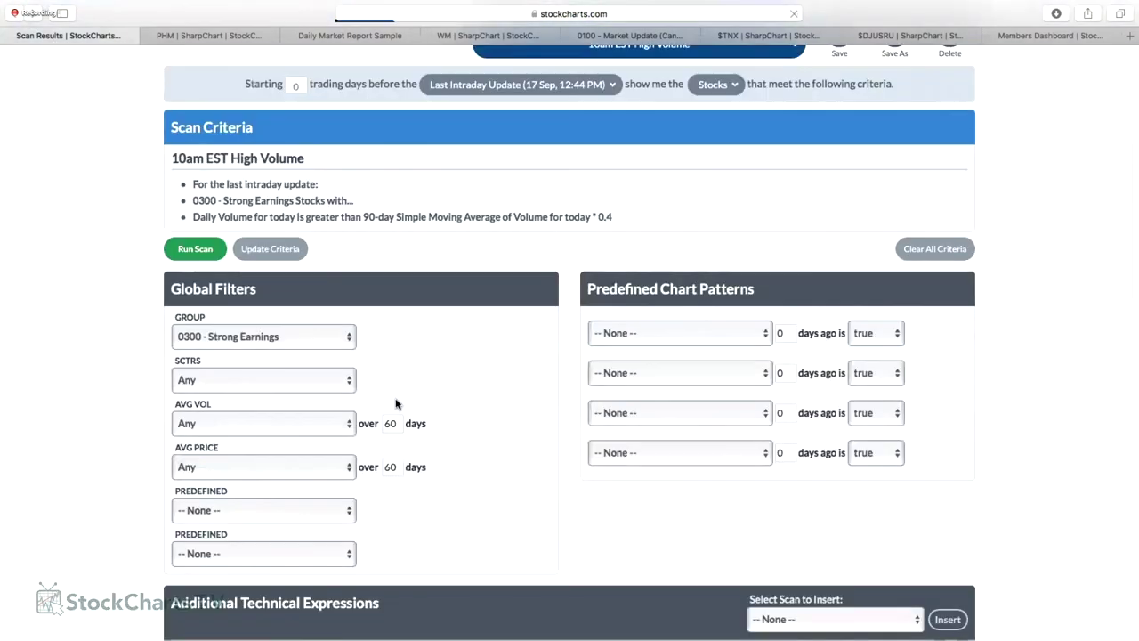
pyautogui.scroll(-1, 101, 178)
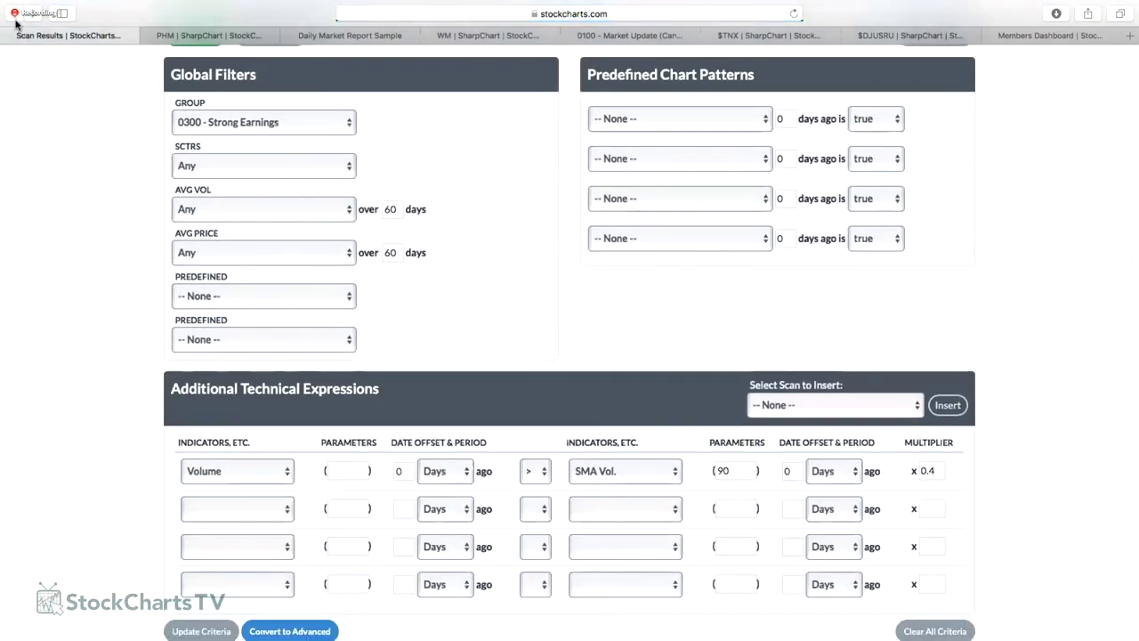
# Return to the Members Dashboard and open the Predefined Scans results.
pyautogui.press('super+bracketleft')
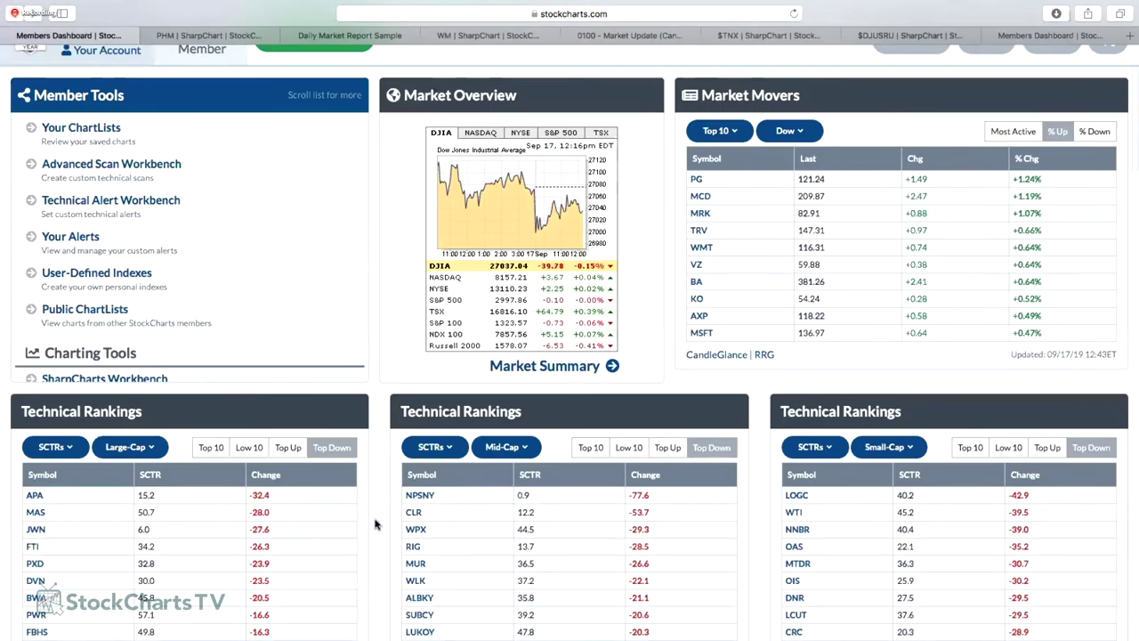
pyautogui.scroll(-10, 375, 525)
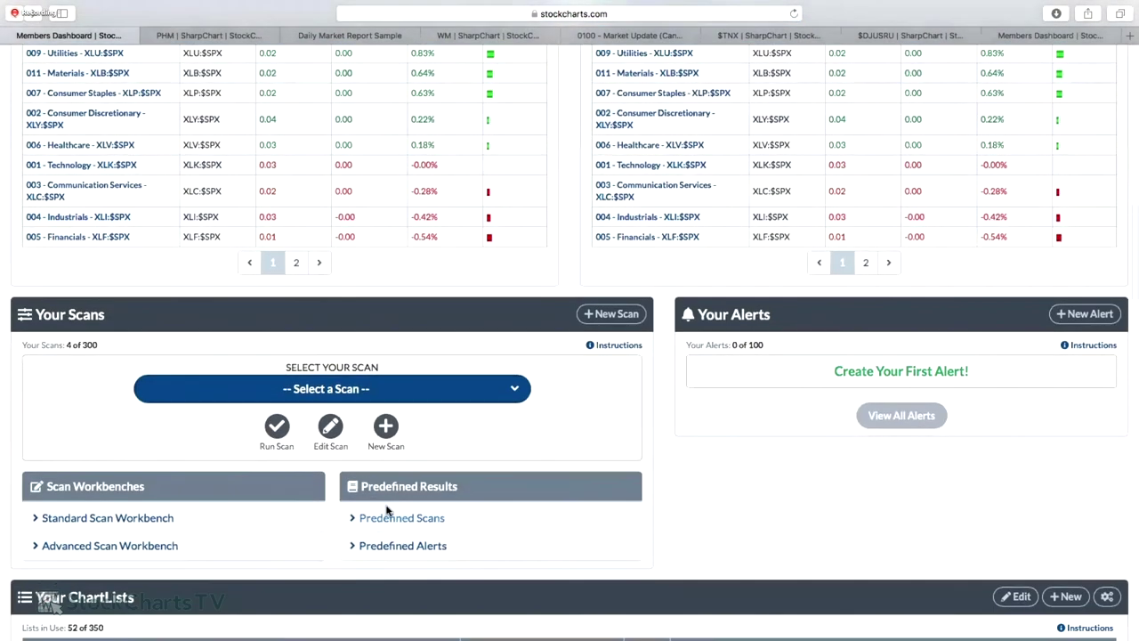
pyautogui.click(395, 506)
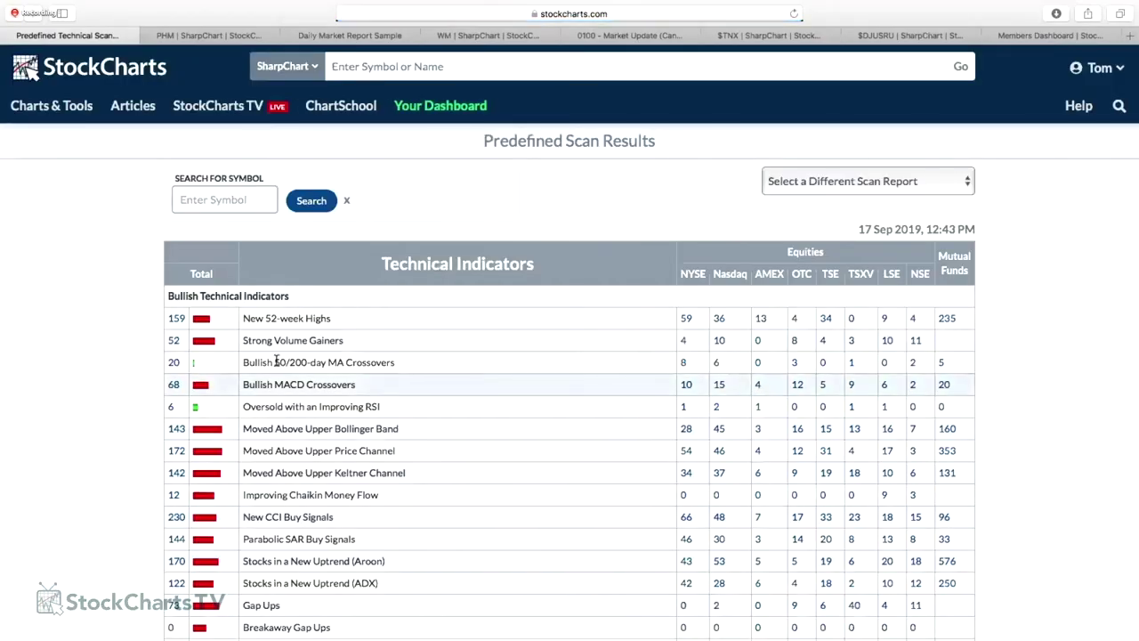
# Look through the predefined technical indicators and candlestick patterns, and open the Bearish Engulfing matches for all exchanges.
pyautogui.scroll(-4, 276, 361)
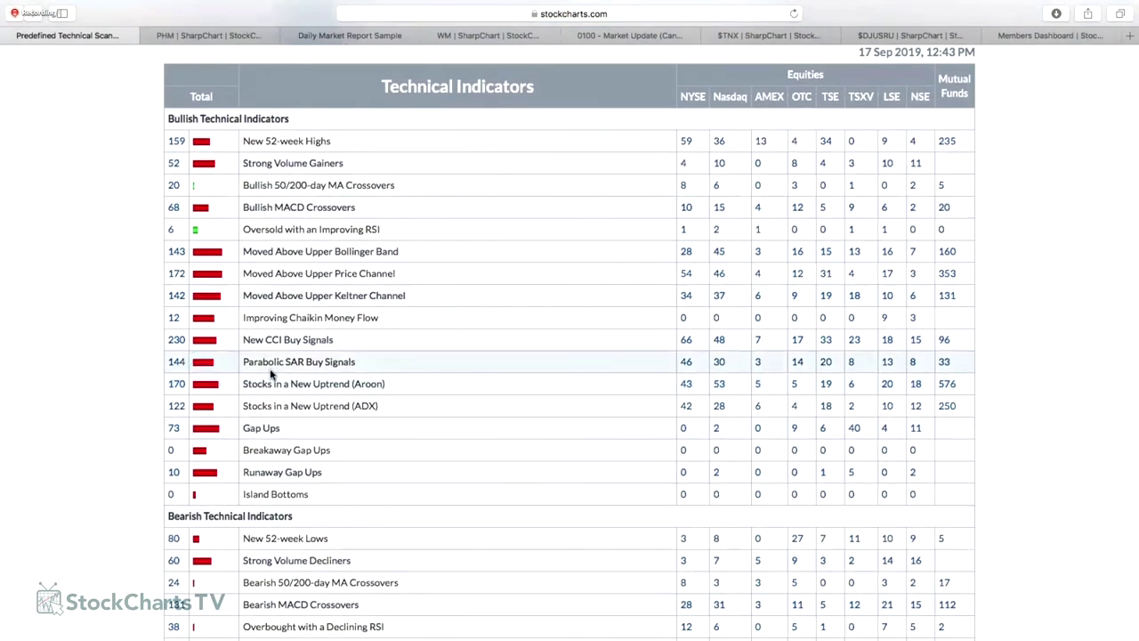
pyautogui.scroll(-4, 272, 383)
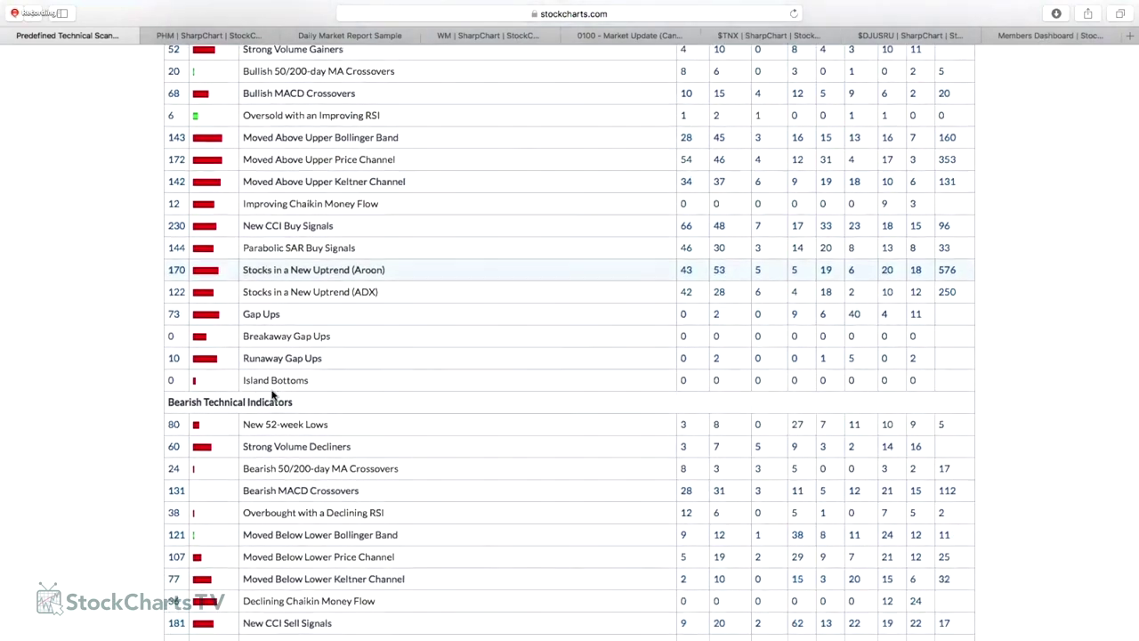
pyautogui.scroll(-8, 272, 395)
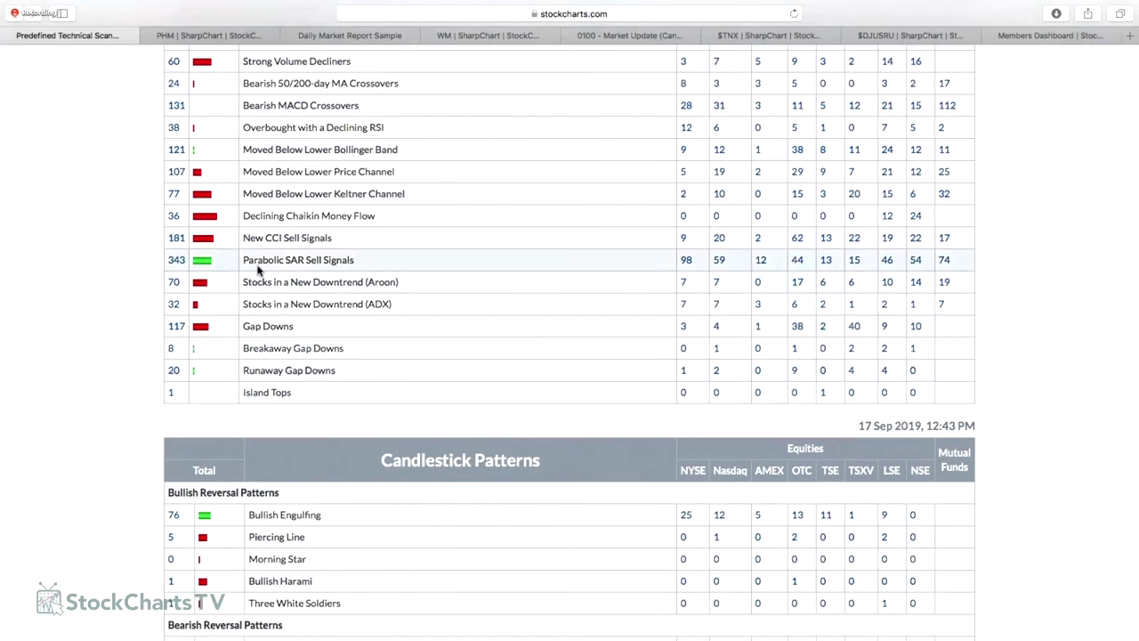
pyautogui.scroll(-9, 274, 224)
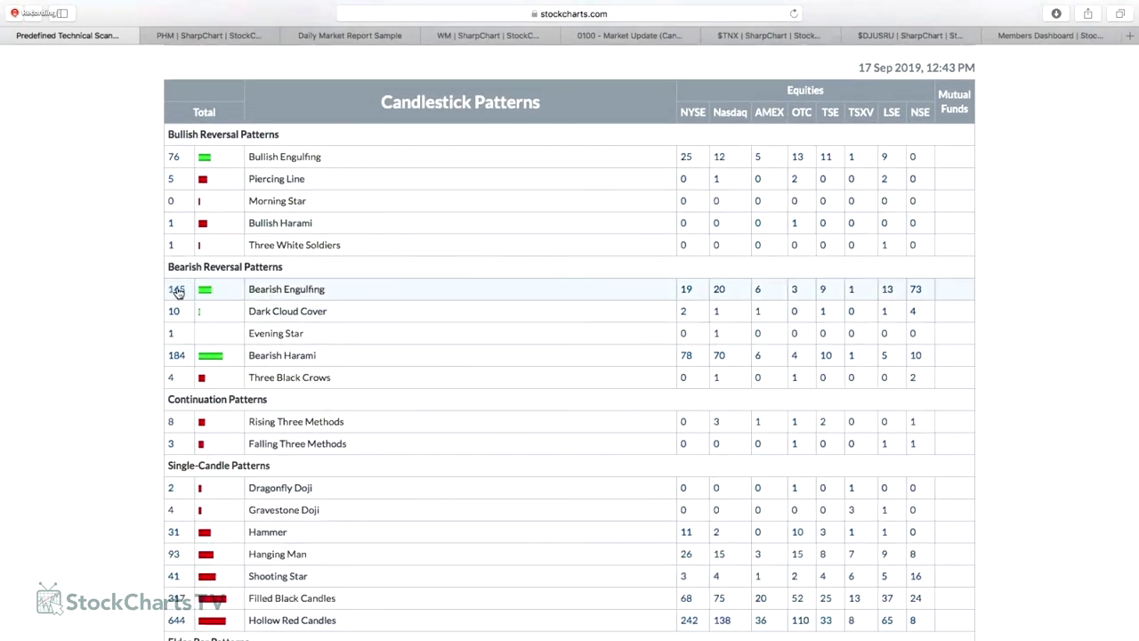
pyautogui.click(177, 291)
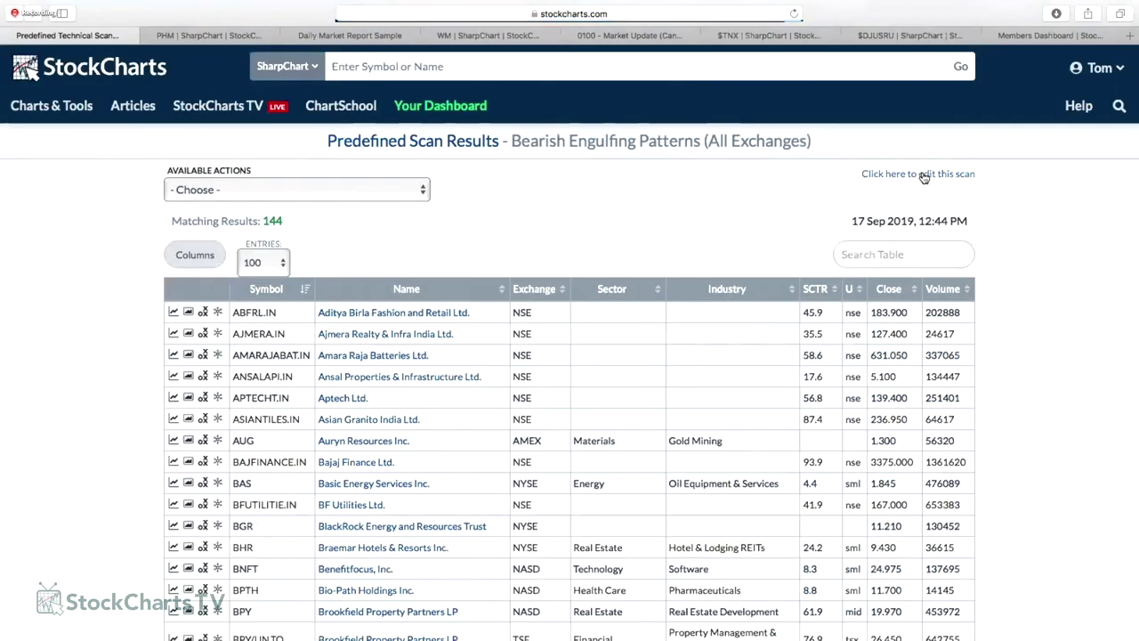
# Open the Bearish Engulfing scan for editing and add the 0300 - Strong Earnings ChartList to its criteria.
pyautogui.click(912, 171)
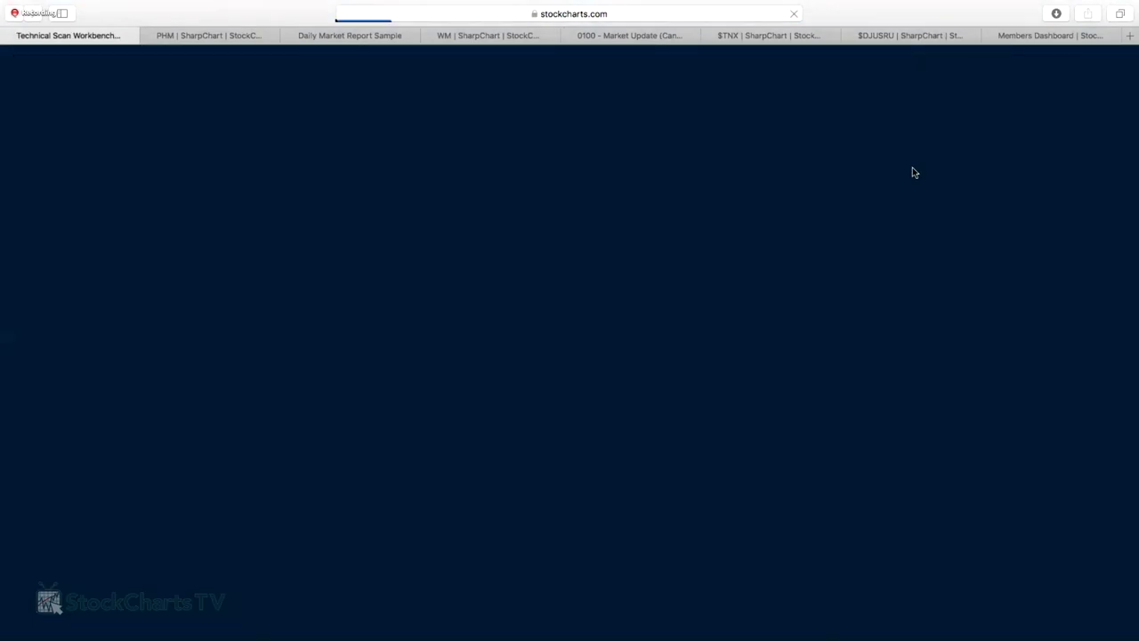
pyautogui.scroll(-10, 495, 326)
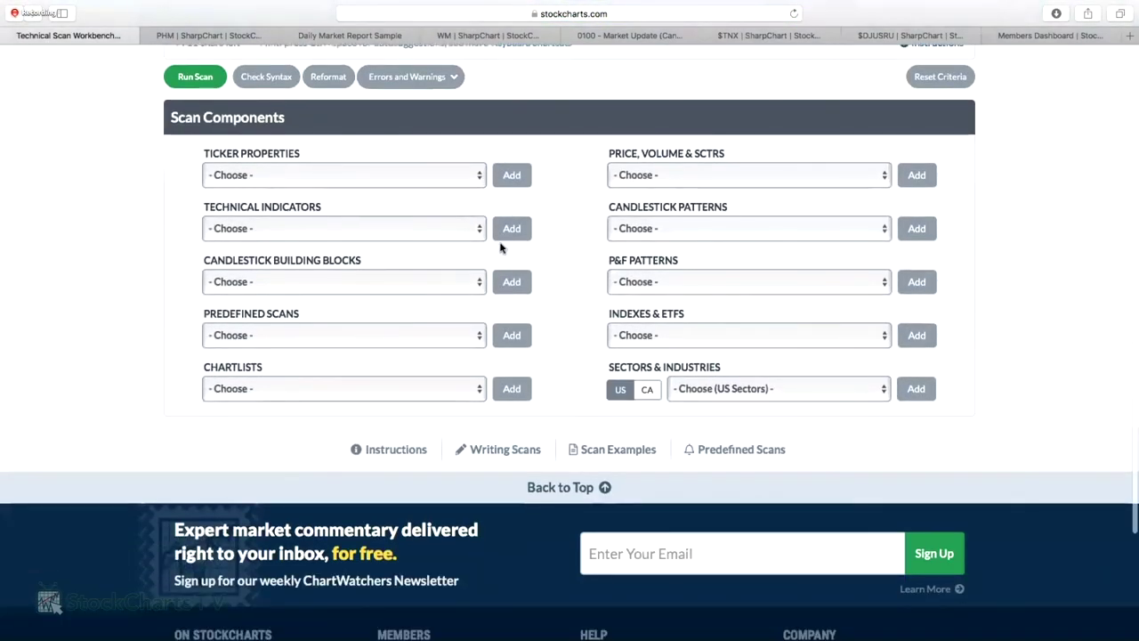
pyautogui.click(478, 389)
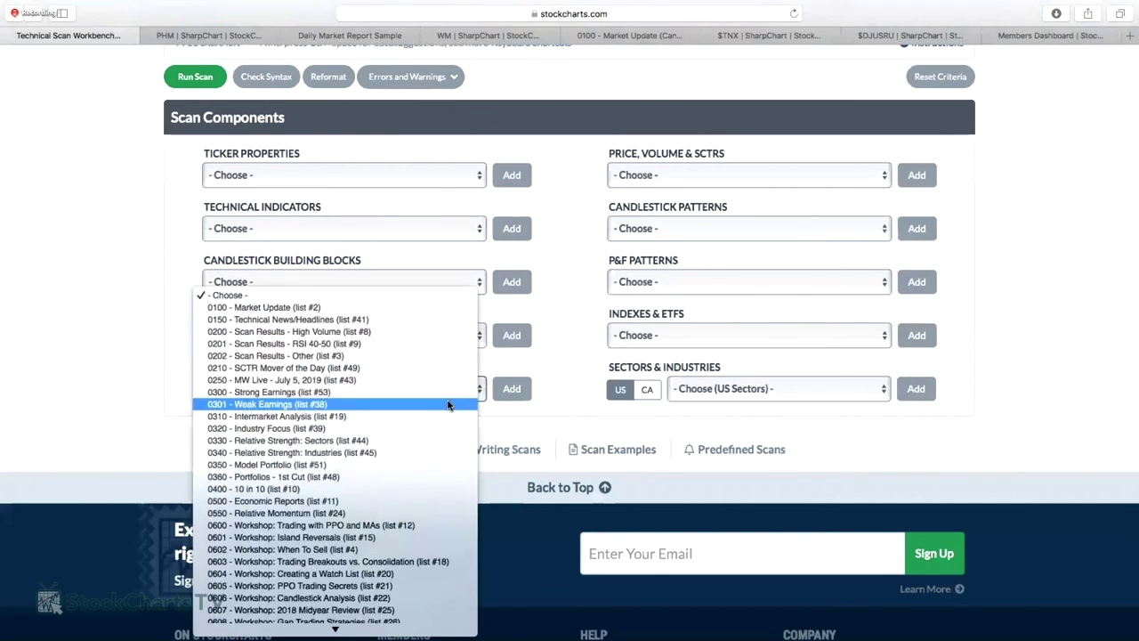
pyautogui.scroll(-2, 447, 405)
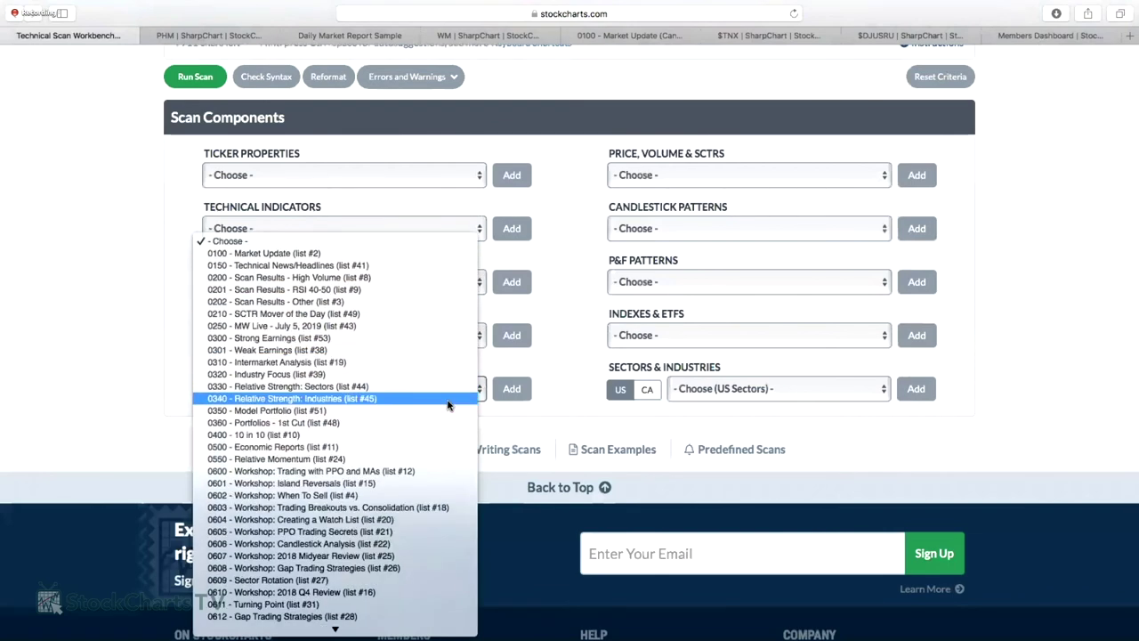
pyautogui.click(421, 345)
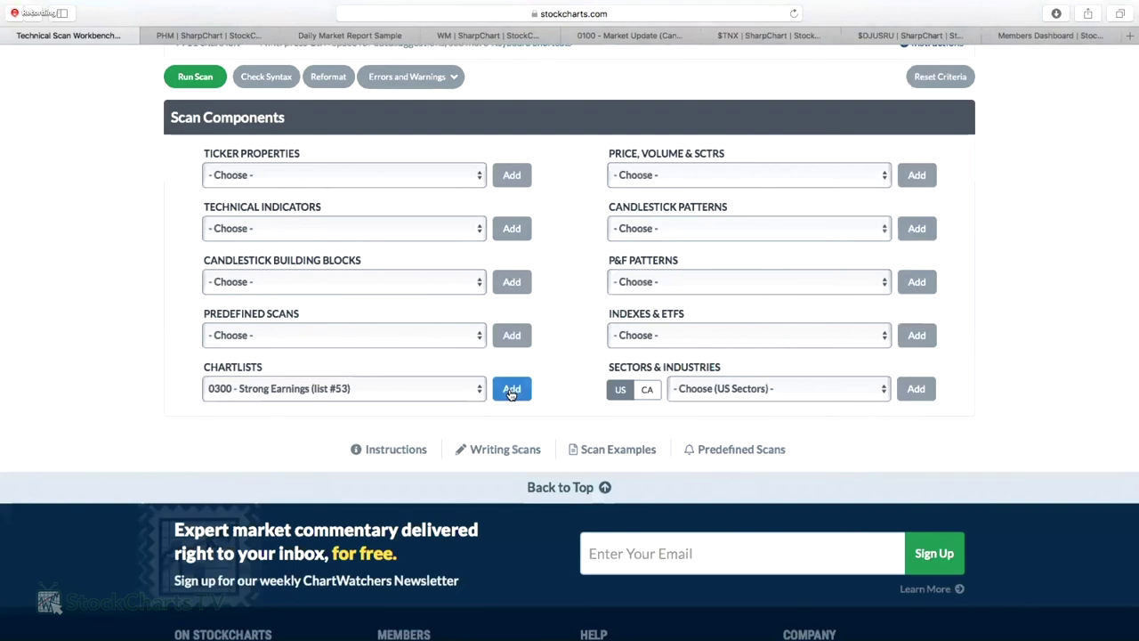
pyautogui.click(512, 392)
# Check the syntax of the edited Bearish Engulfing scan, run it, and open its scan results.
pyautogui.scroll(5, 300, 143)
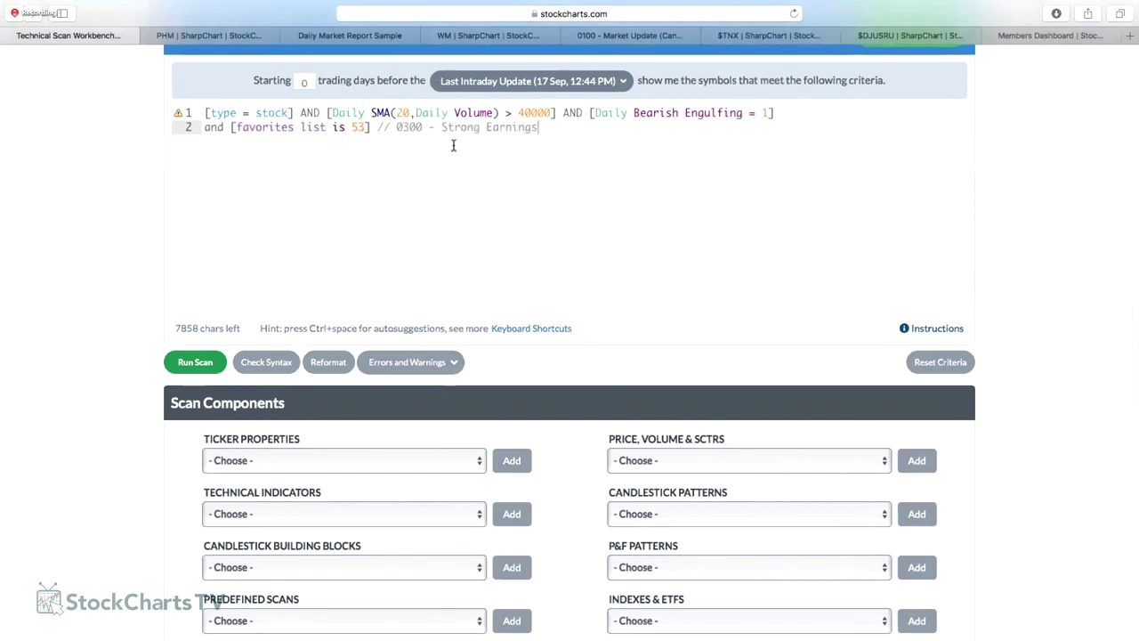
pyautogui.click(266, 362)
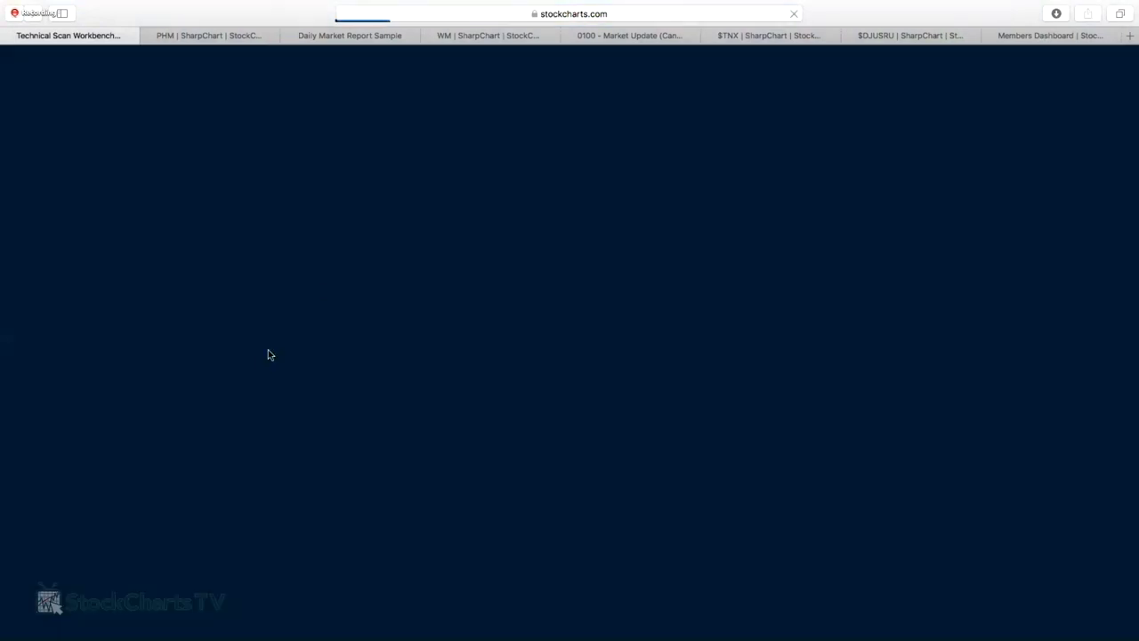
pyautogui.scroll(-4, 323, 391)
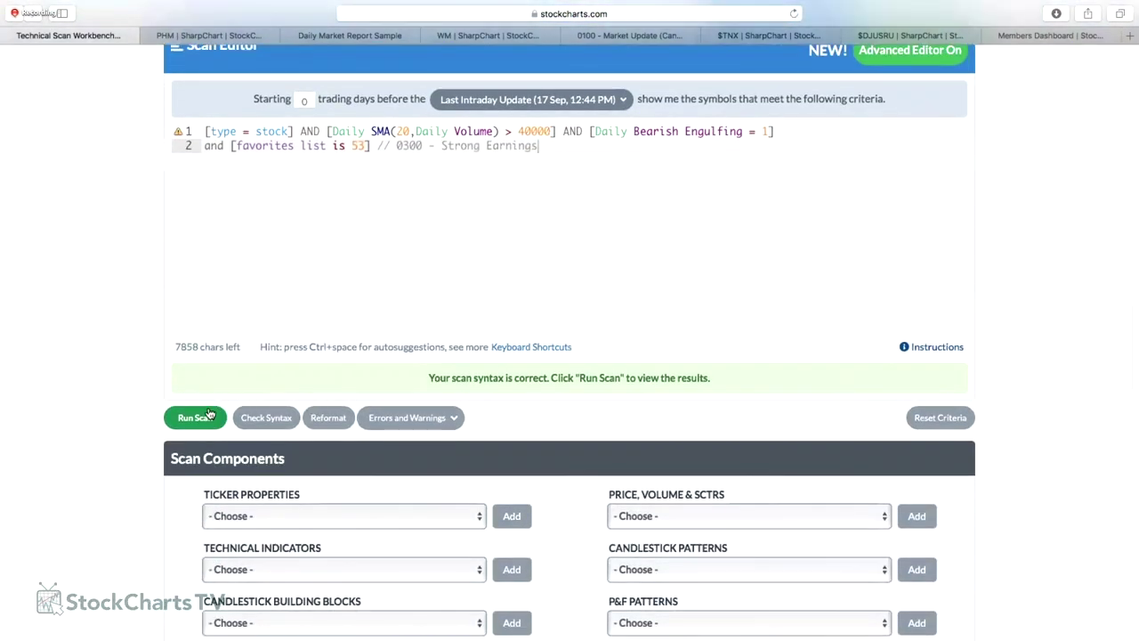
pyautogui.click(197, 405)
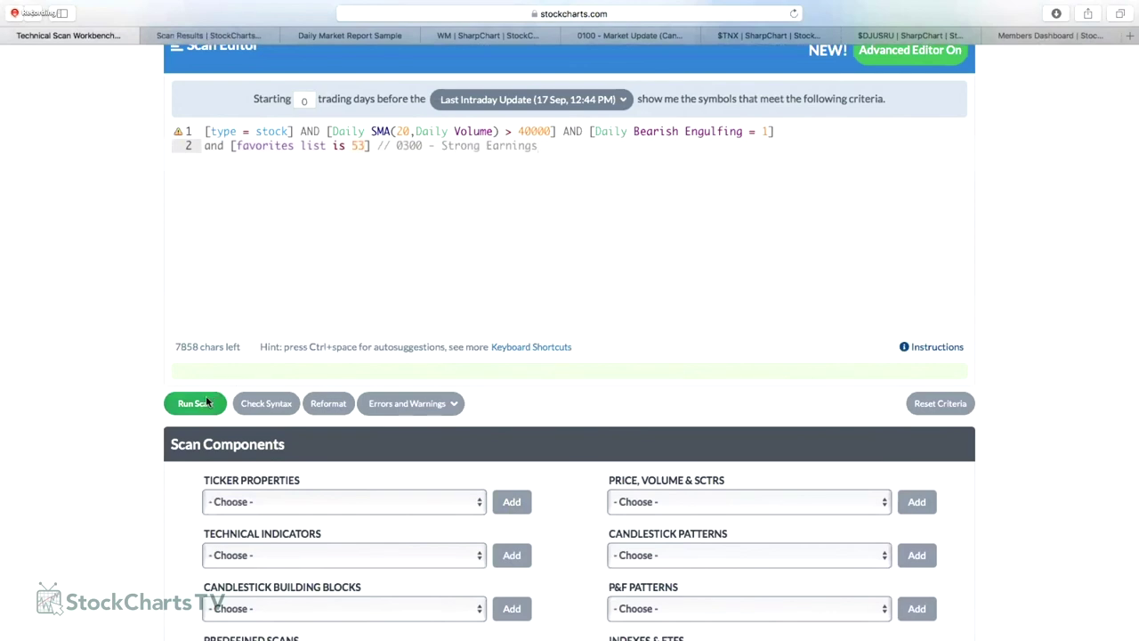
pyautogui.click(215, 39)
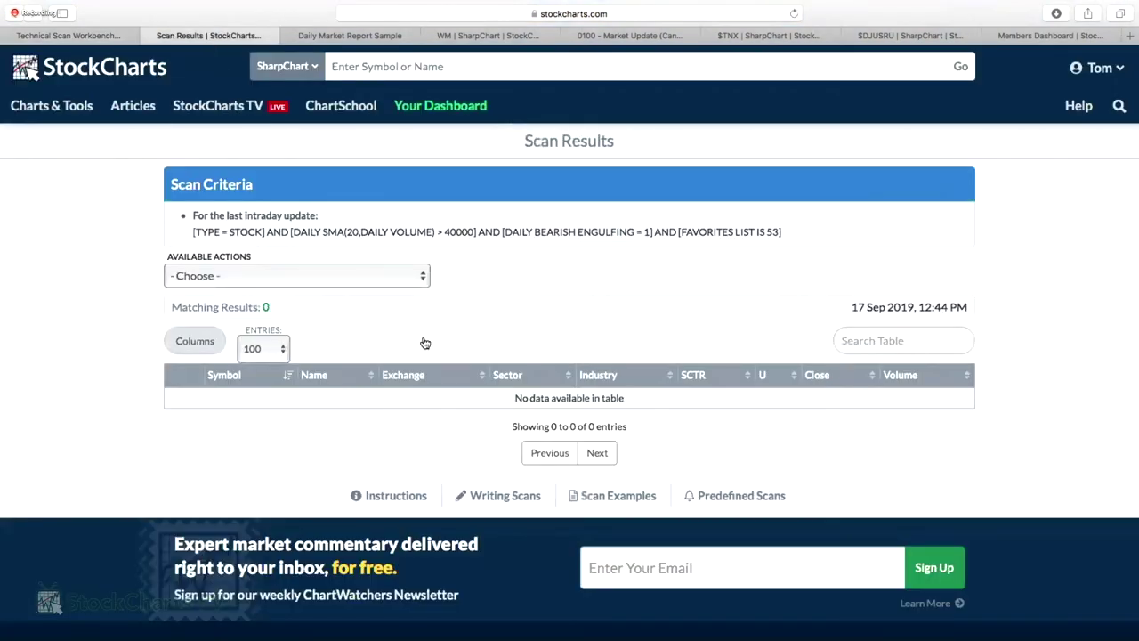